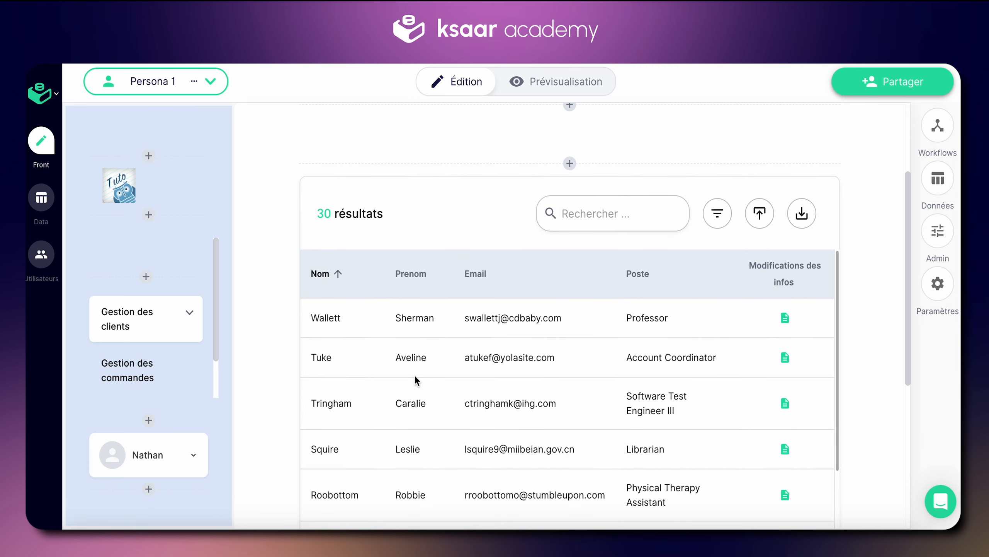
scroll(415, 230, up, 1)
scroll(416, 233, up, 2)
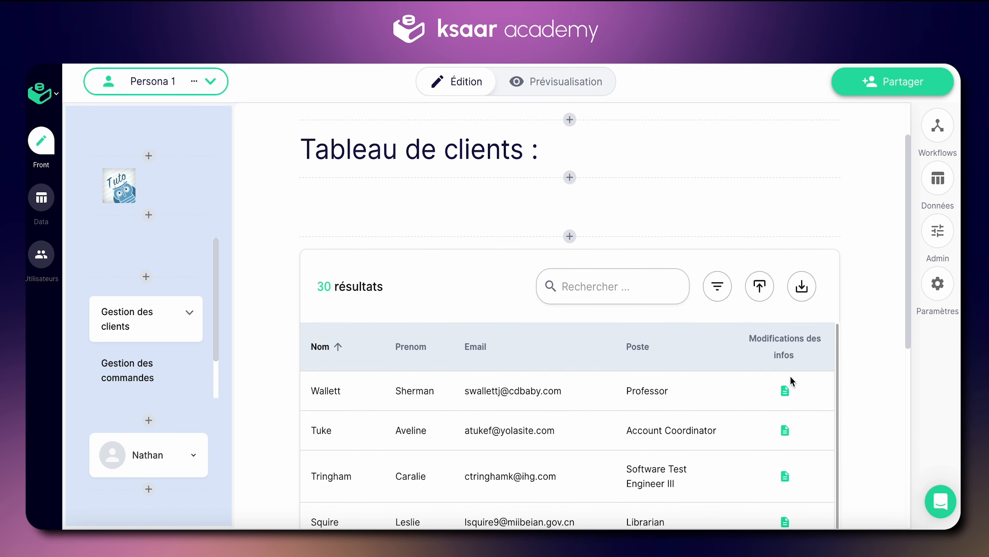
scroll(700, 353, up, 1)
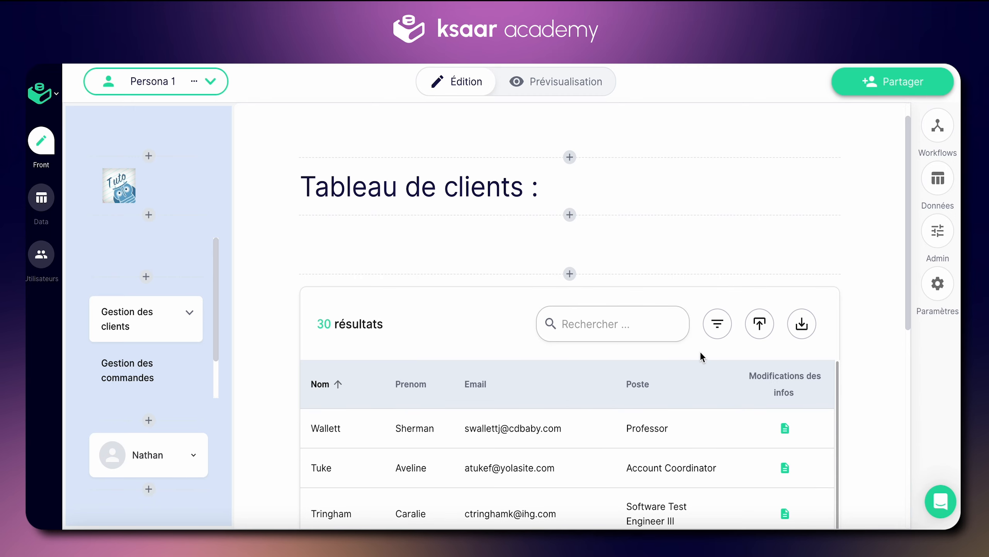
scroll(700, 353, up, 1)
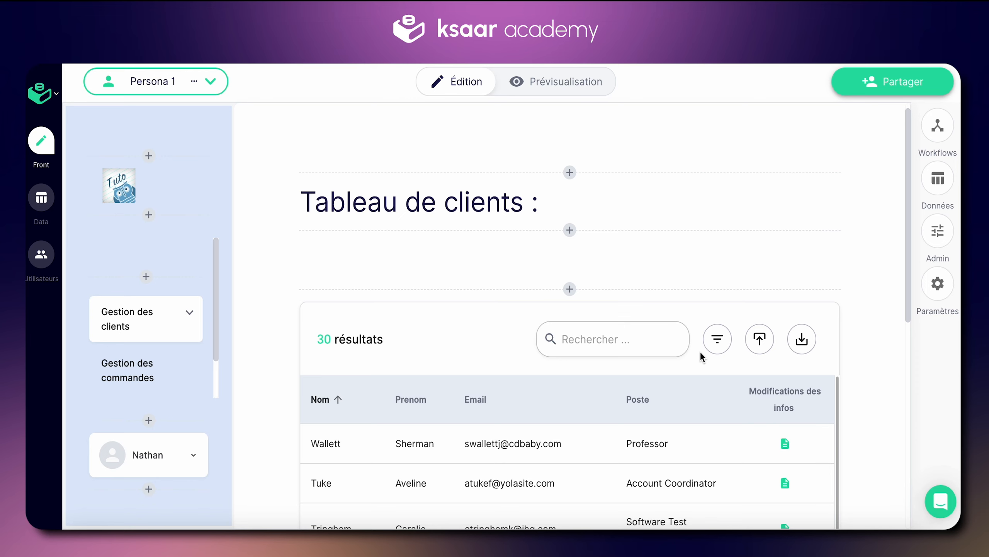
scroll(701, 355, down, 2)
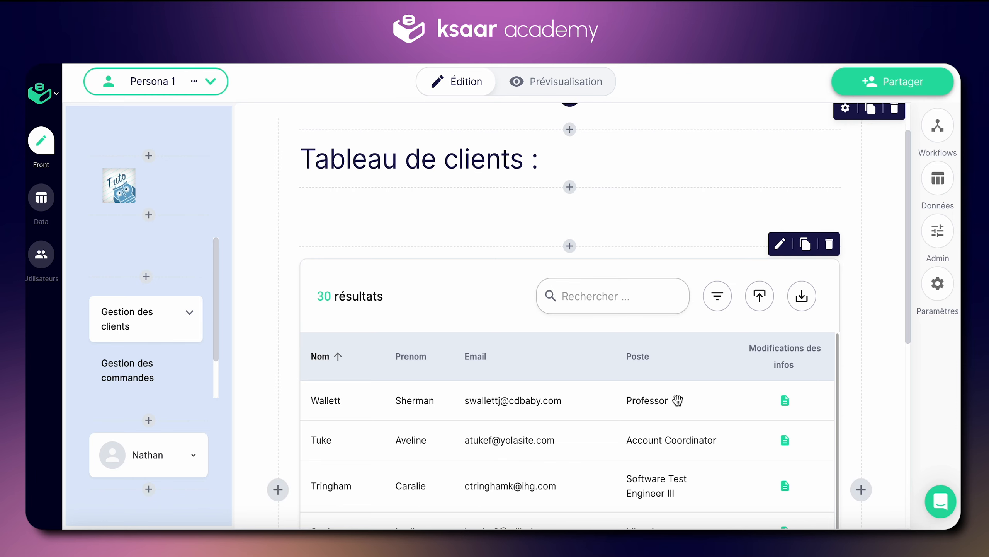
Step: In the Clients workflow, insert a new single-column section below the form fields and add a new matrix to it
click(937, 126)
click(839, 198)
scroll(660, 343, down, 2)
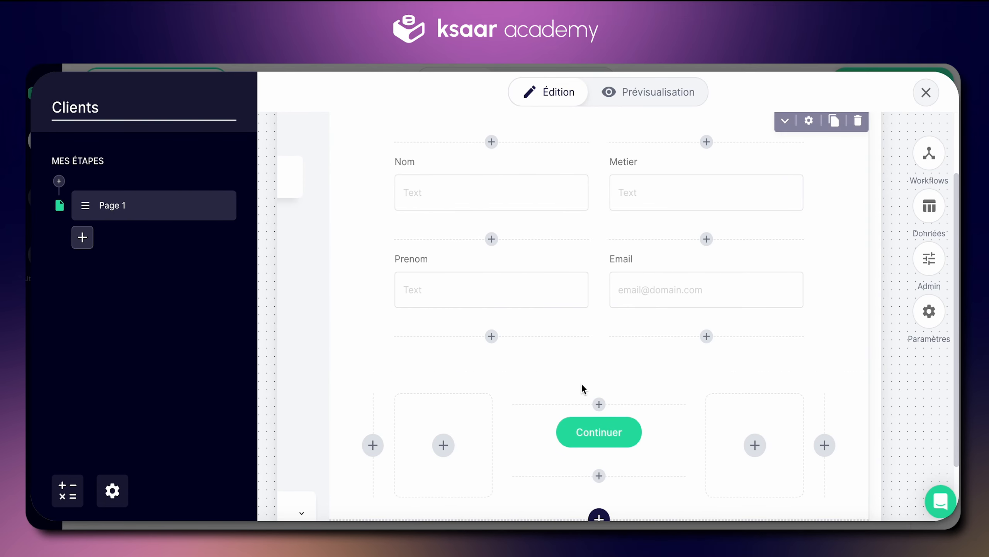
click(598, 369)
click(834, 133)
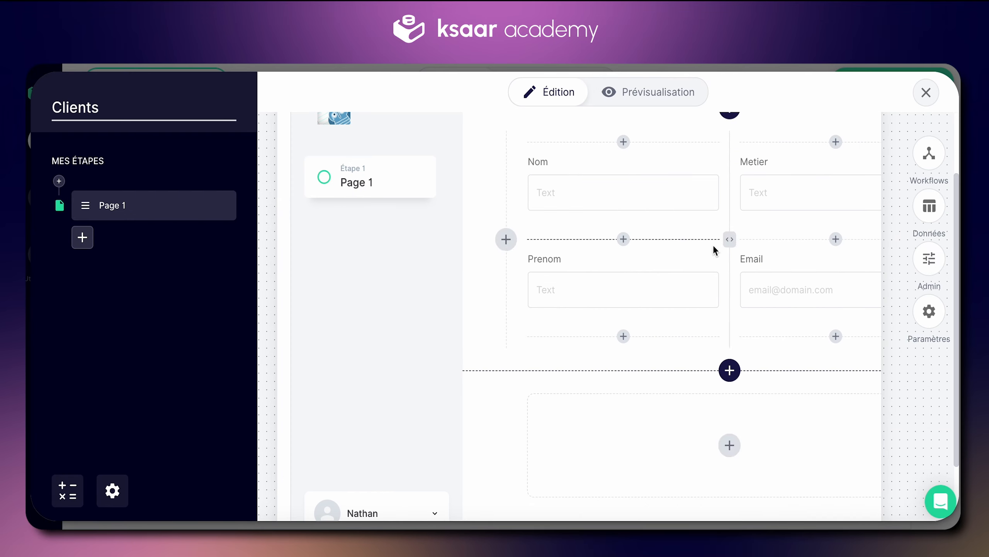
scroll(894, 310, down, 15)
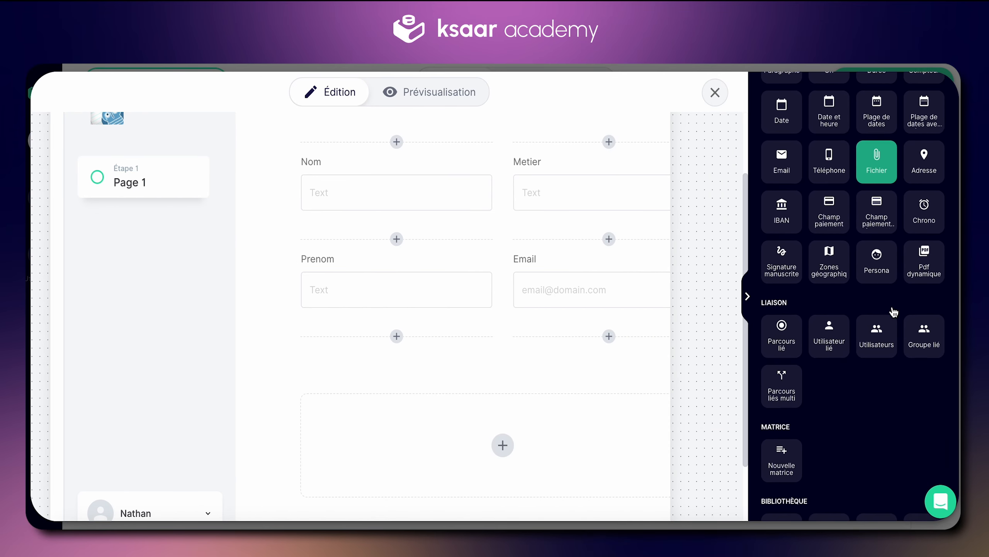
click(787, 392)
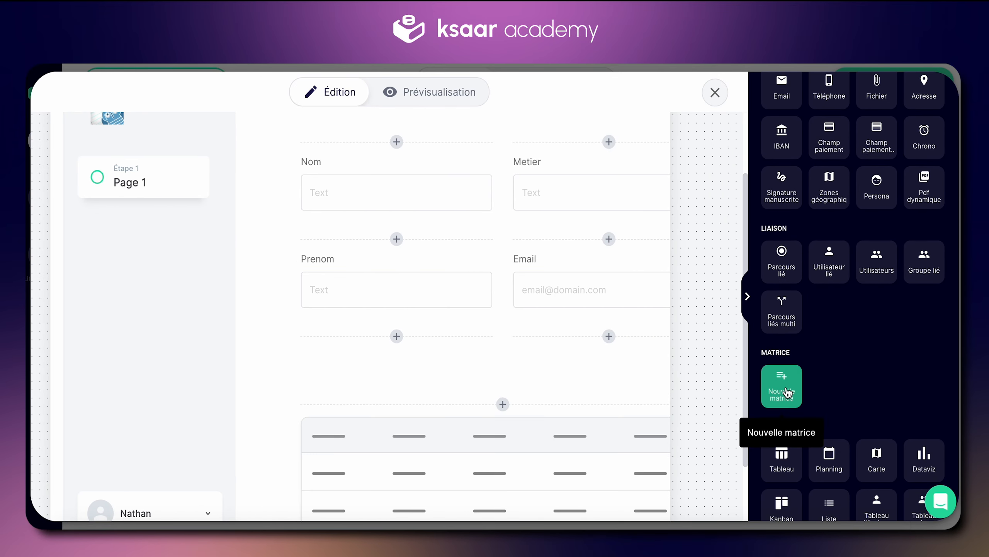
Step: Set both the matrix's unique identifier and its configuration name to Commande
scroll(572, 384, down, 2)
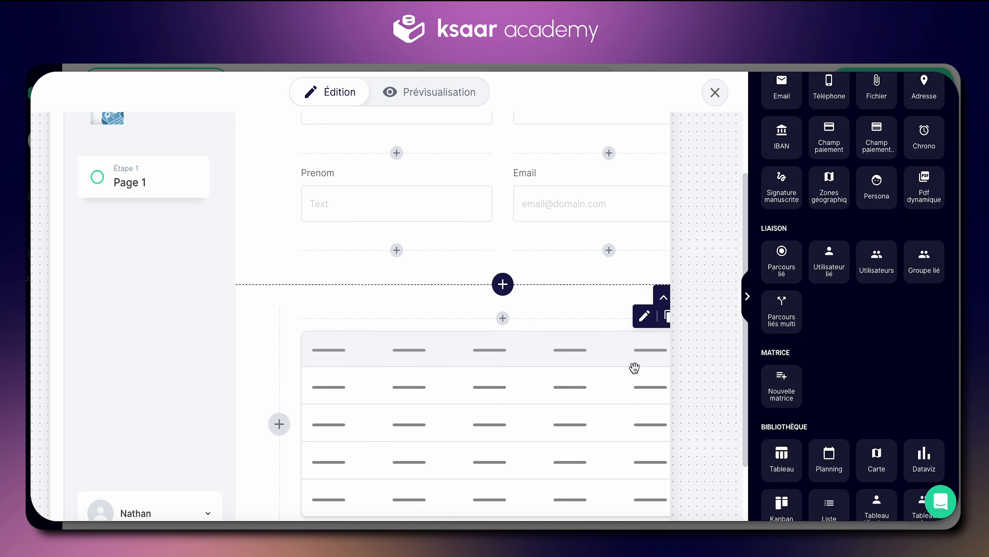
click(634, 367)
click(812, 142)
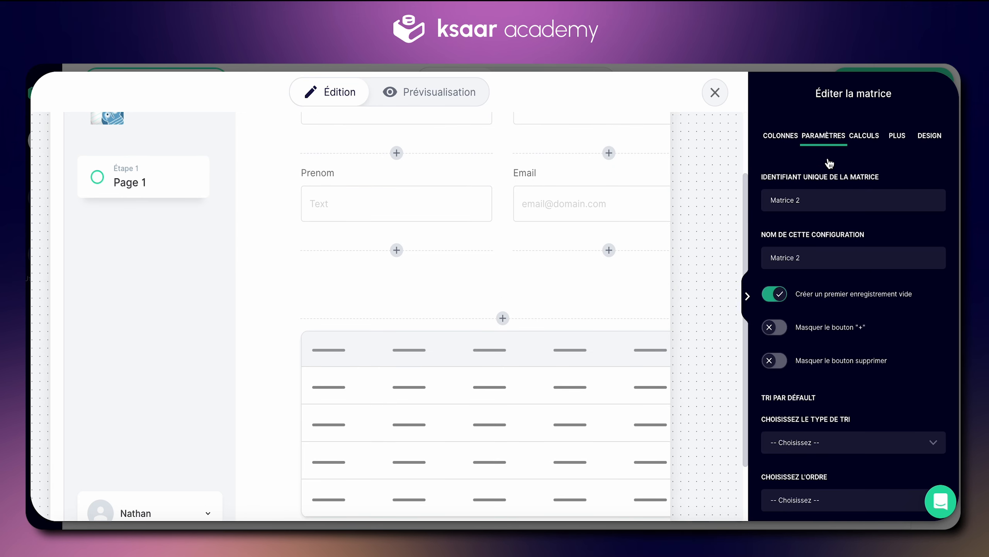
click(805, 192)
key(ctrl+a)
text(C)
click(807, 258)
key(ctrl+a)
text(Com)
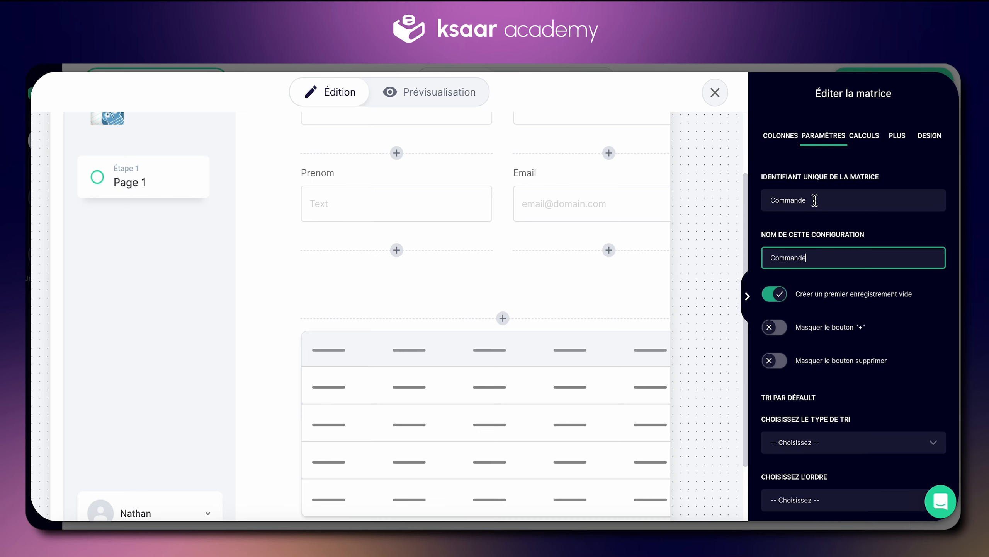
click(742, 296)
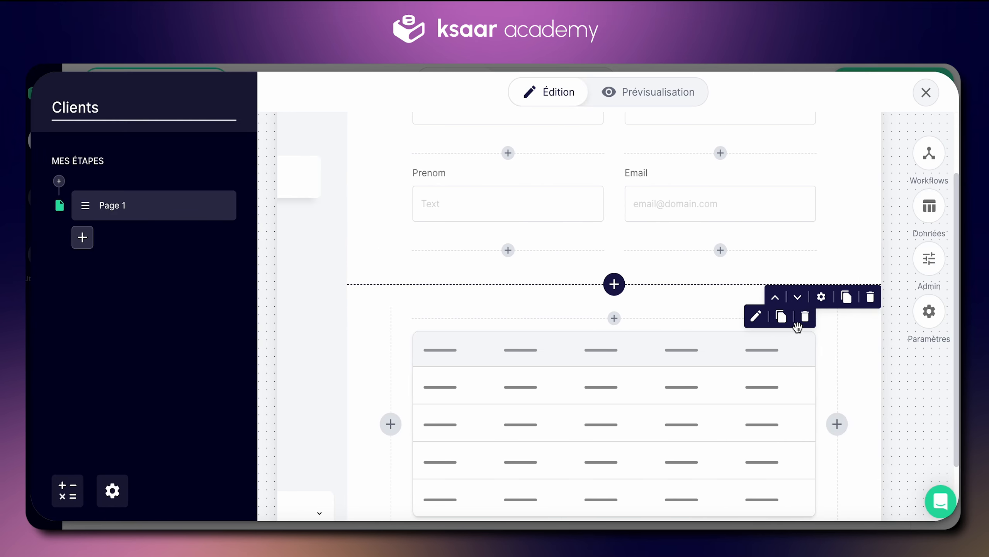
Step: Remove the matrix and its emptied section from the Clients page and leave the workflow editor
click(806, 317)
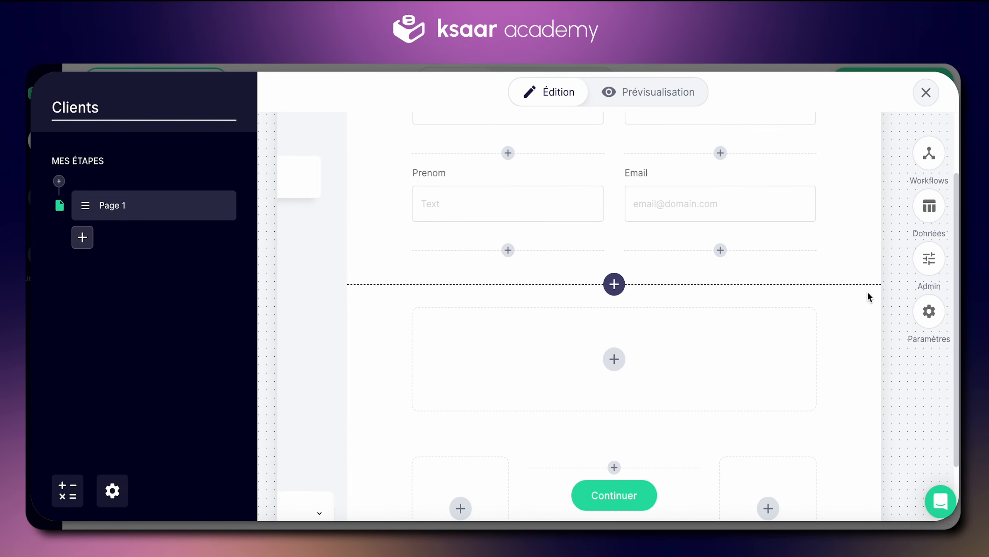
click(866, 300)
scroll(773, 267, up, 4)
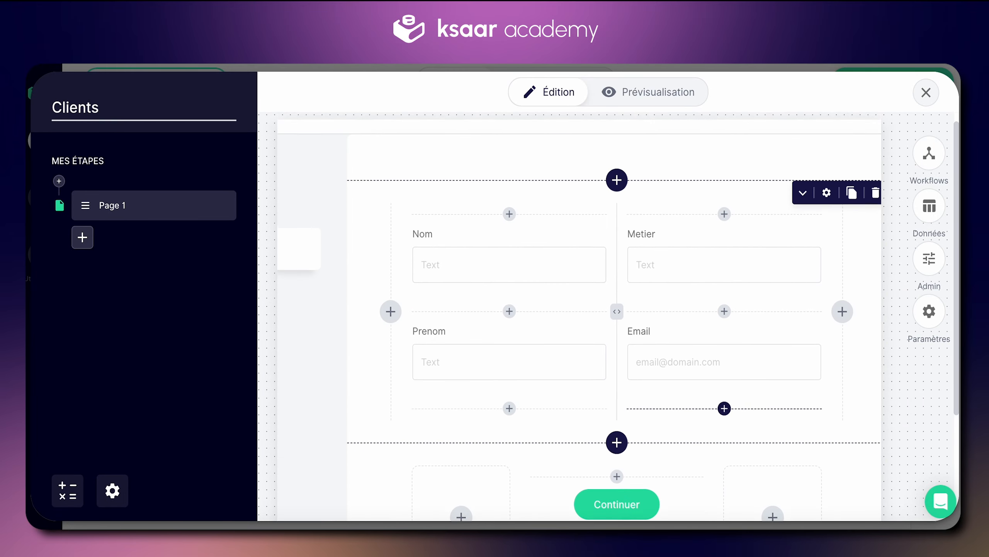
click(926, 91)
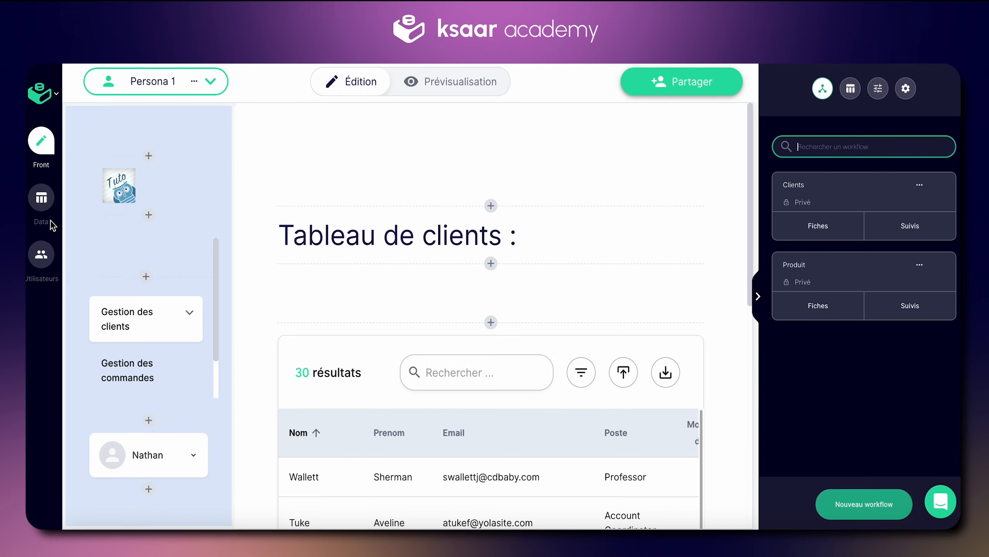
Step: Examine the Commande data table, widening its Linked Clients column to read the full heading
click(43, 215)
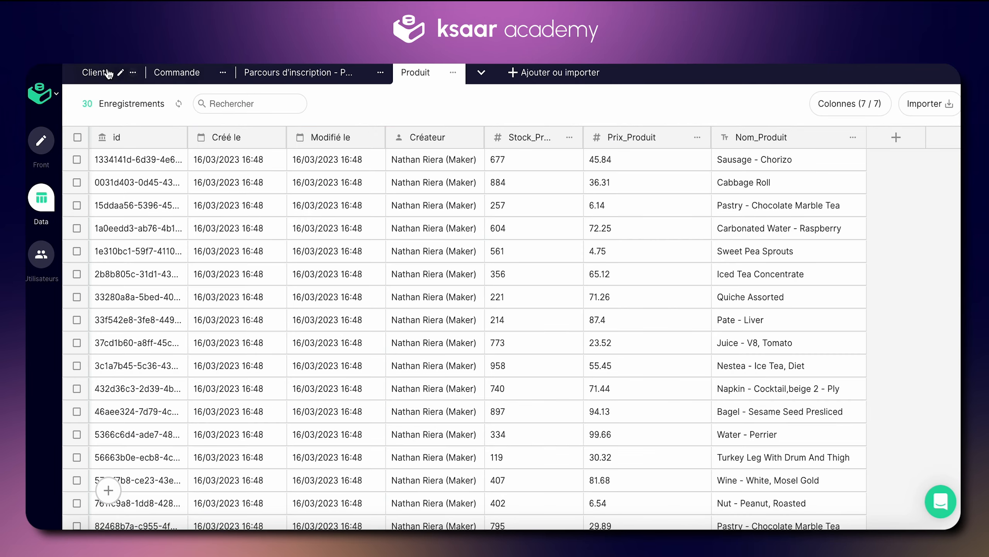
click(173, 76)
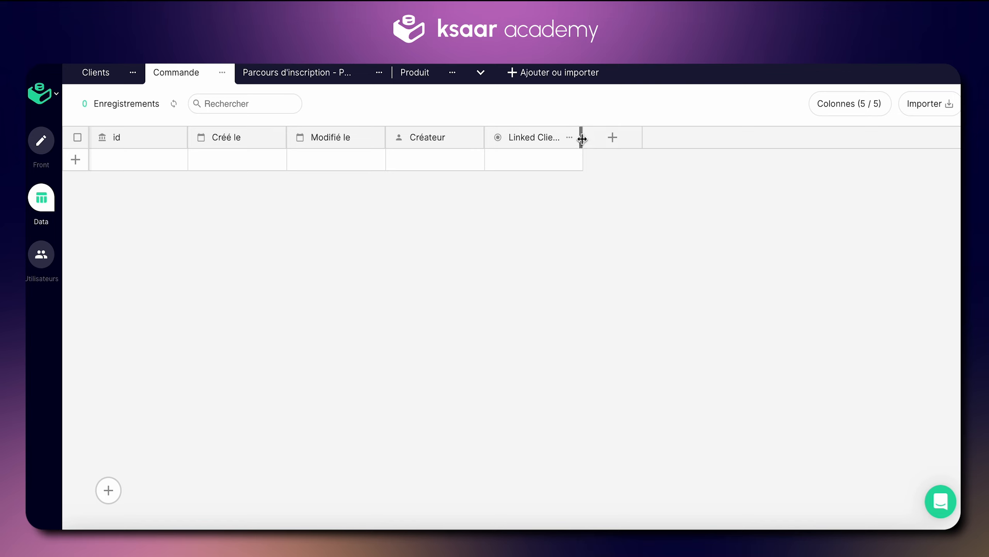
drag(582, 139, 620, 139)
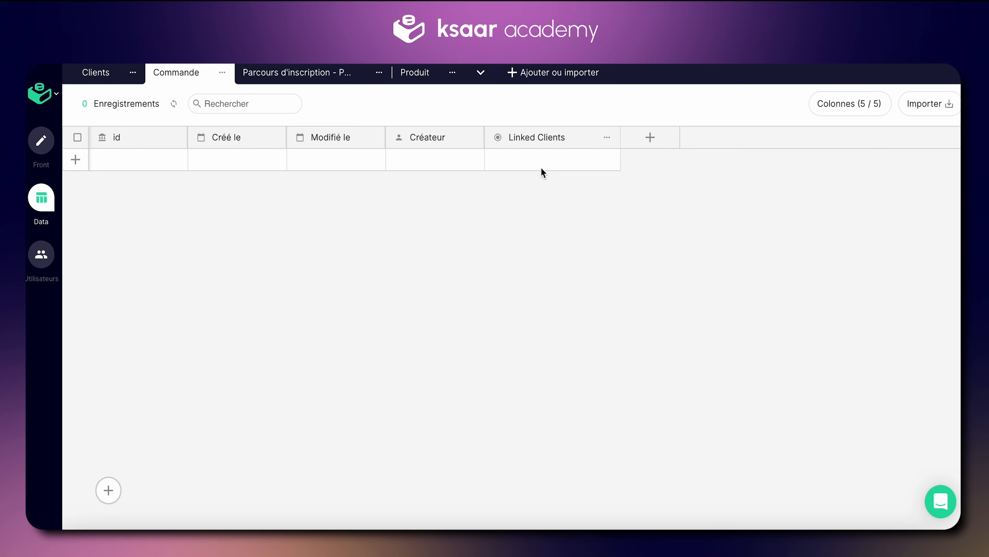
Step: In the Commande workflow, replace the placeholder text section on Page 1 with an empty single-column section
click(41, 140)
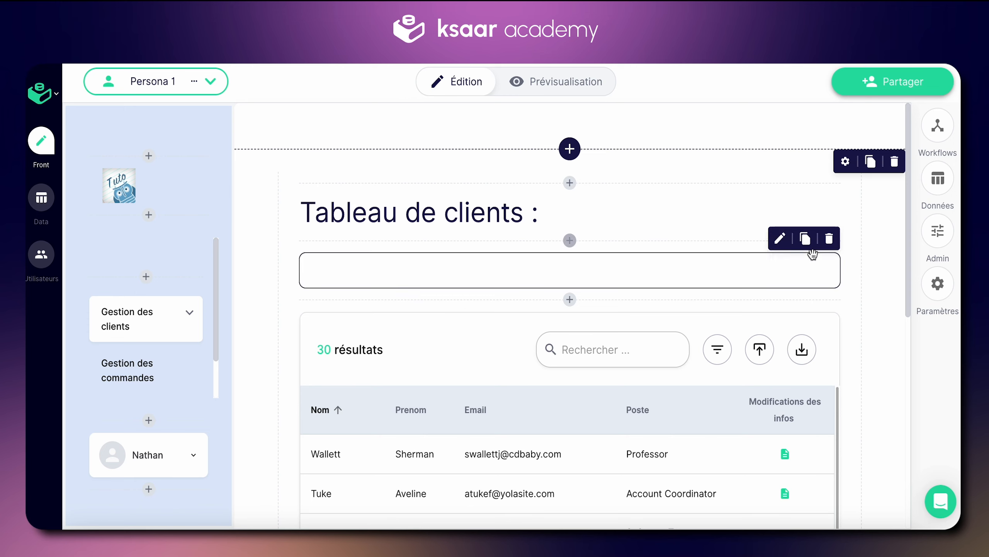
click(938, 125)
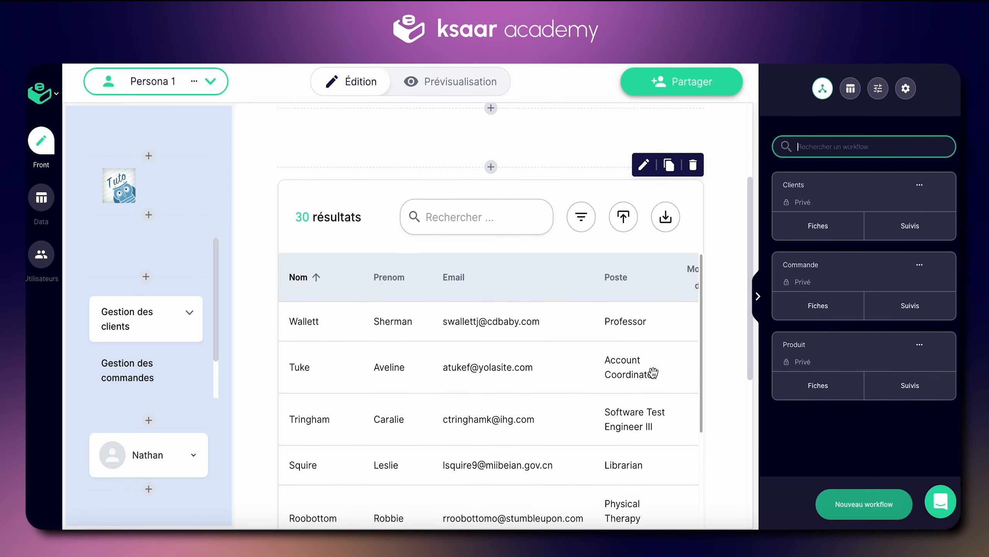
click(853, 282)
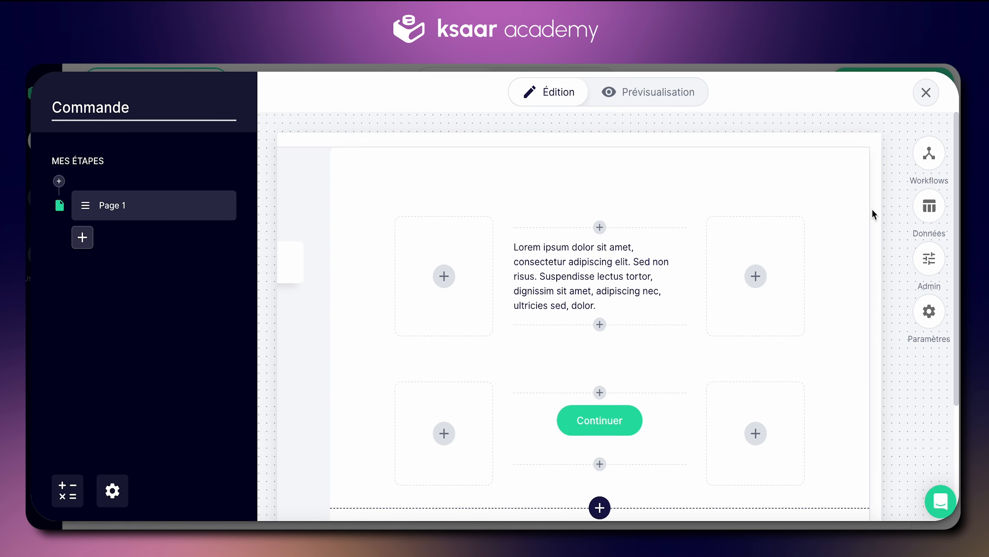
click(859, 205)
click(600, 193)
click(820, 155)
Step: Add a text field to the empty section with the label "Nom de la commande" and unique identifier "Nom_Commande"
click(732, 268)
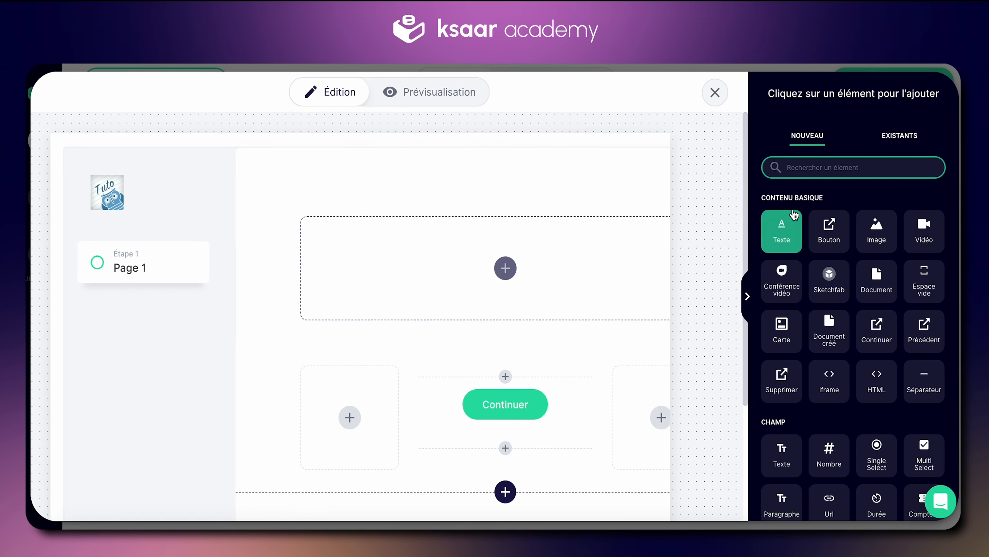
scroll(822, 302, down, 4)
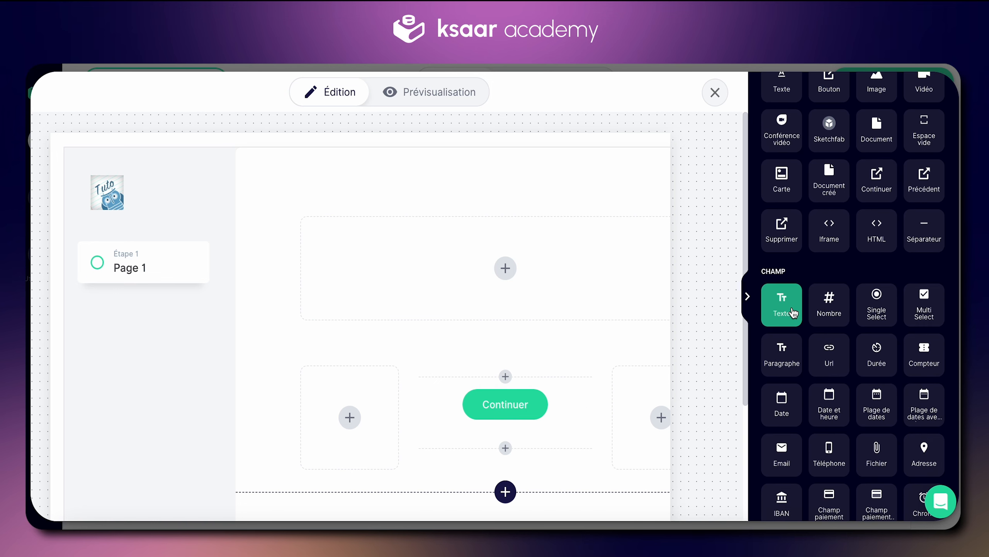
click(780, 304)
click(584, 307)
key(ctrl+a)
text(No)
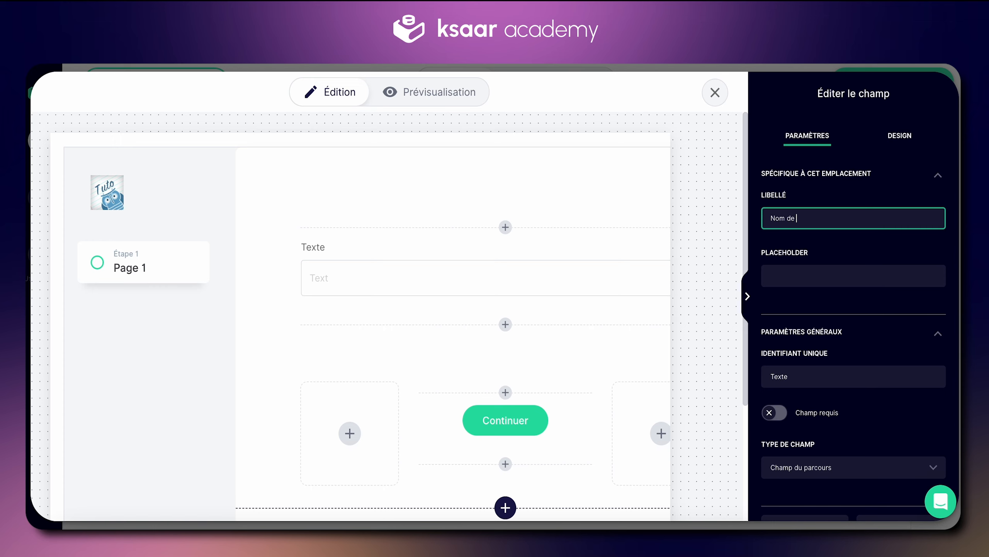
text(m de la commande)
double_click(803, 374)
text(Nom_Commande)
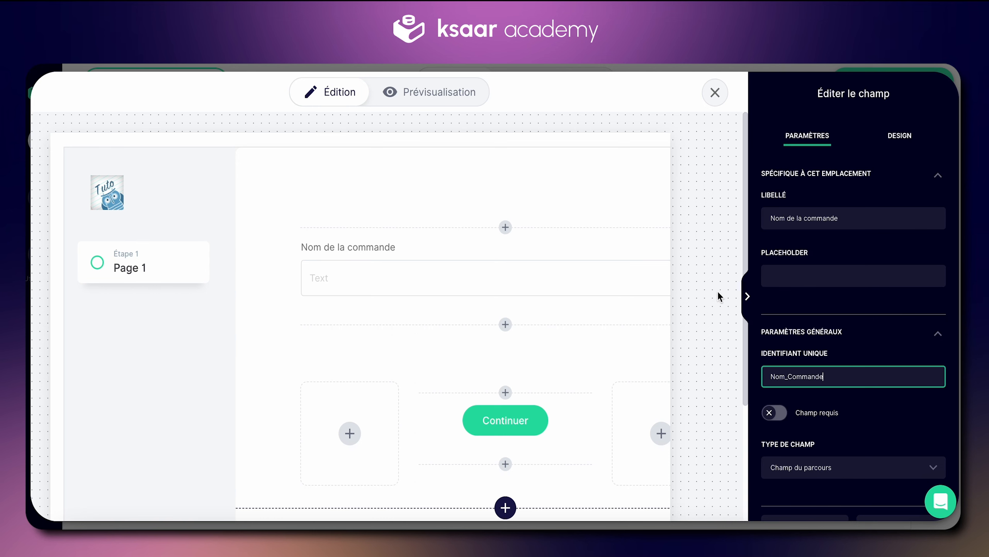
click(747, 296)
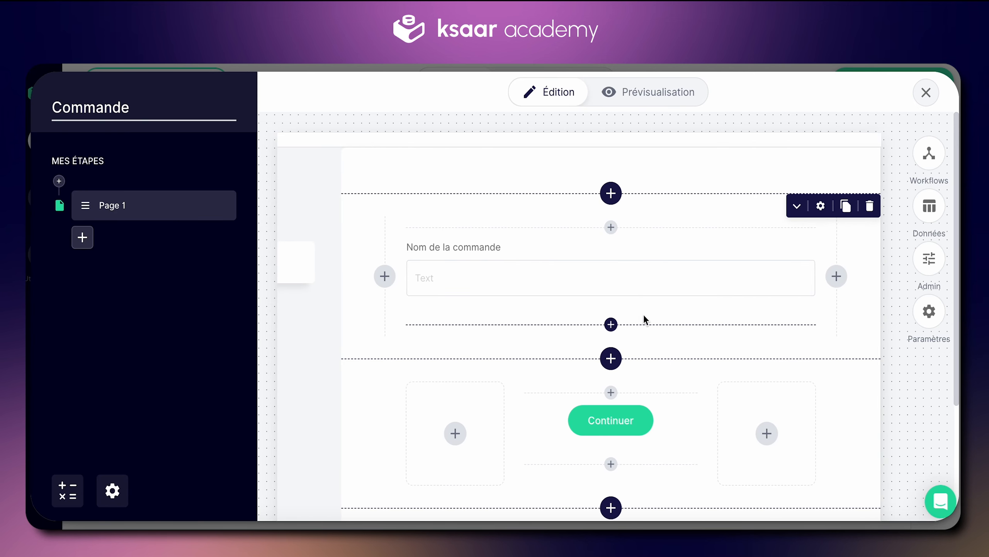
Step: Insert the existing Linked Clients field below the "Nom de la commande" field
click(611, 324)
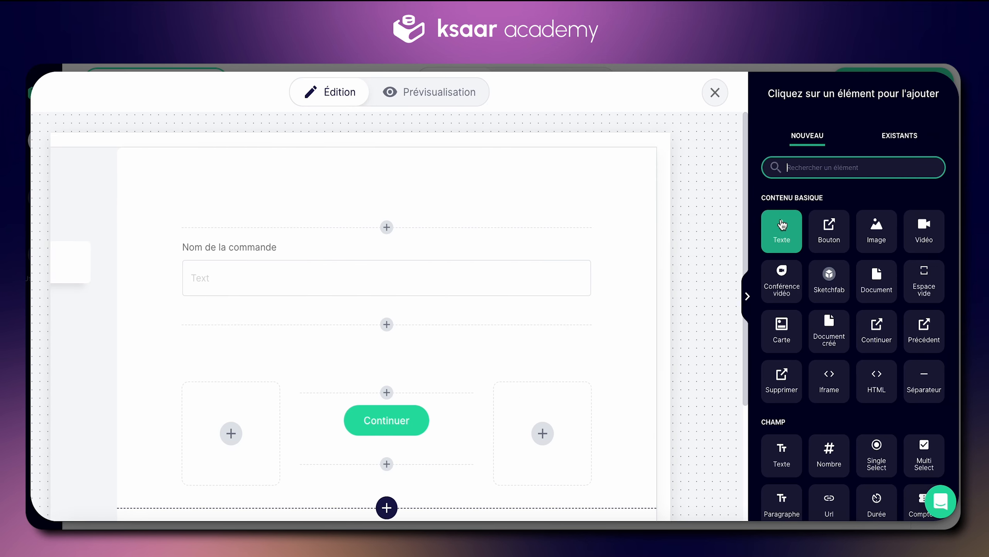
click(900, 136)
click(782, 230)
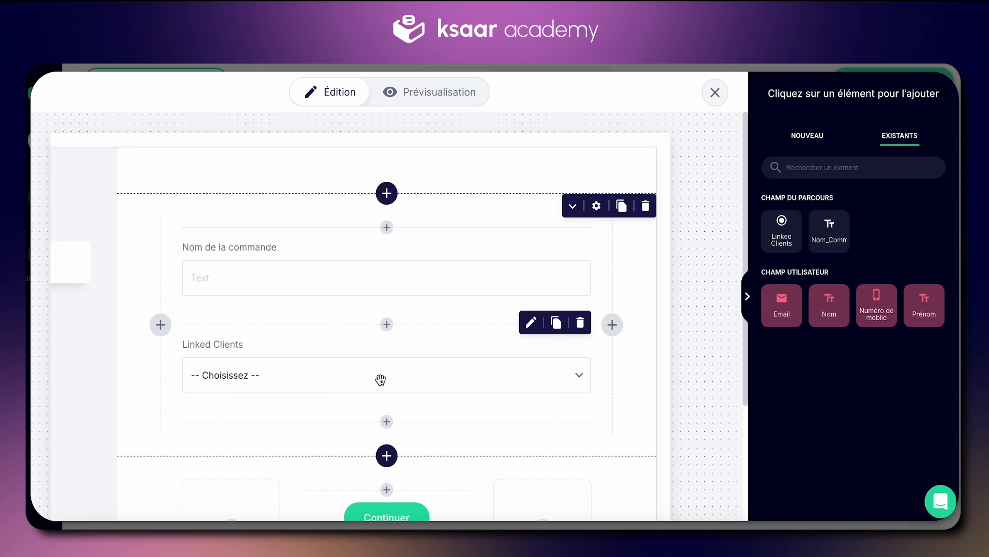
Step: Configure the Linked Clients field to retrieve data from "Tous les parcours réalisés" and display the Nom_Client column
click(533, 369)
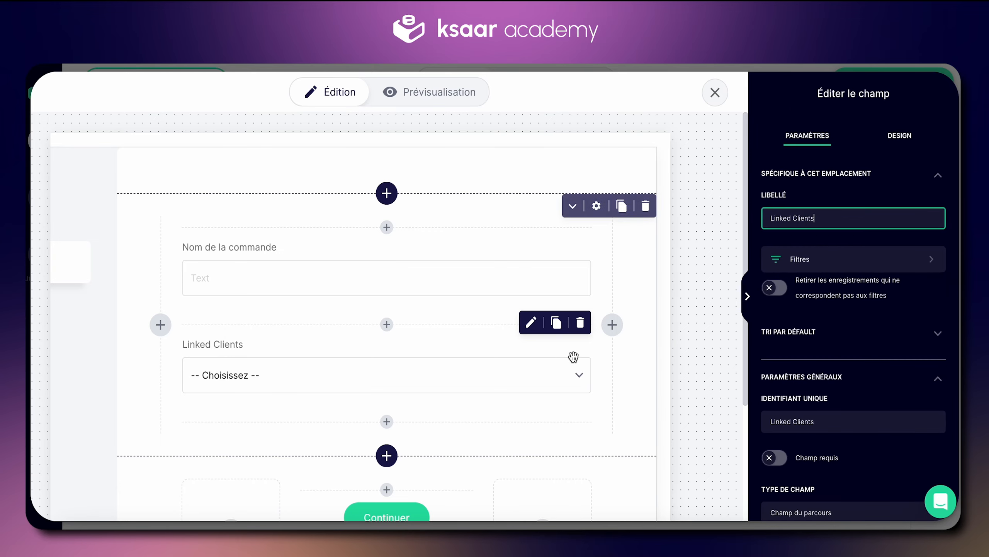
scroll(802, 351, down, 6)
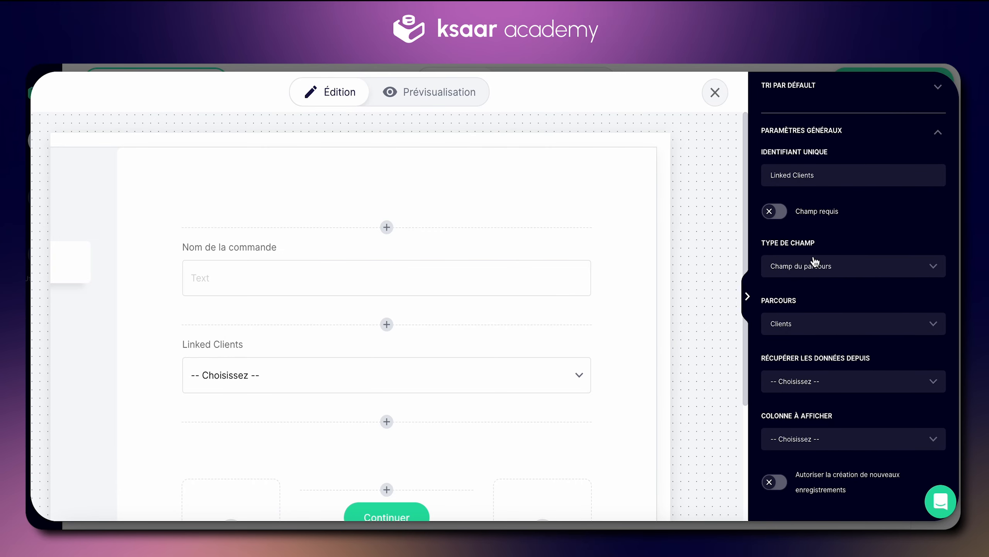
scroll(805, 325, down, 1)
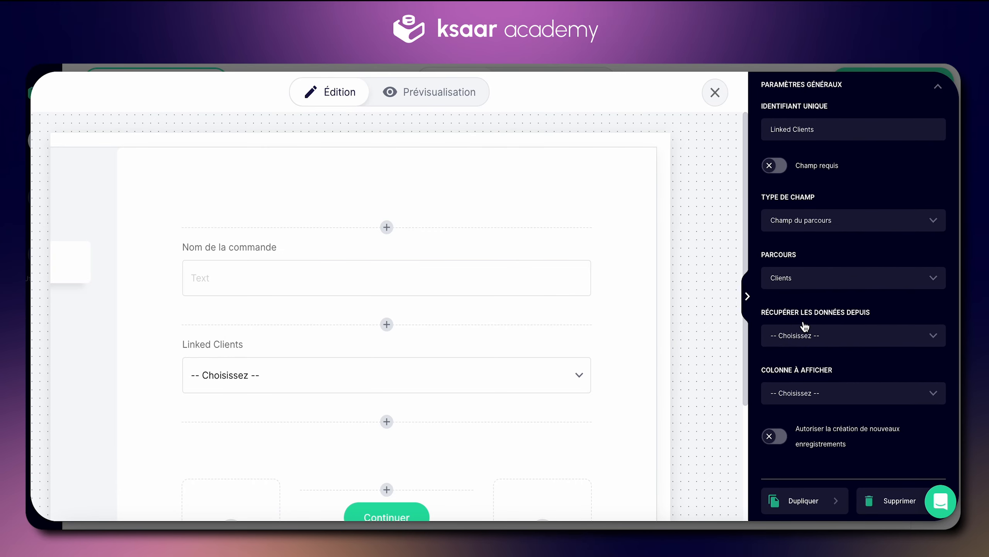
click(843, 339)
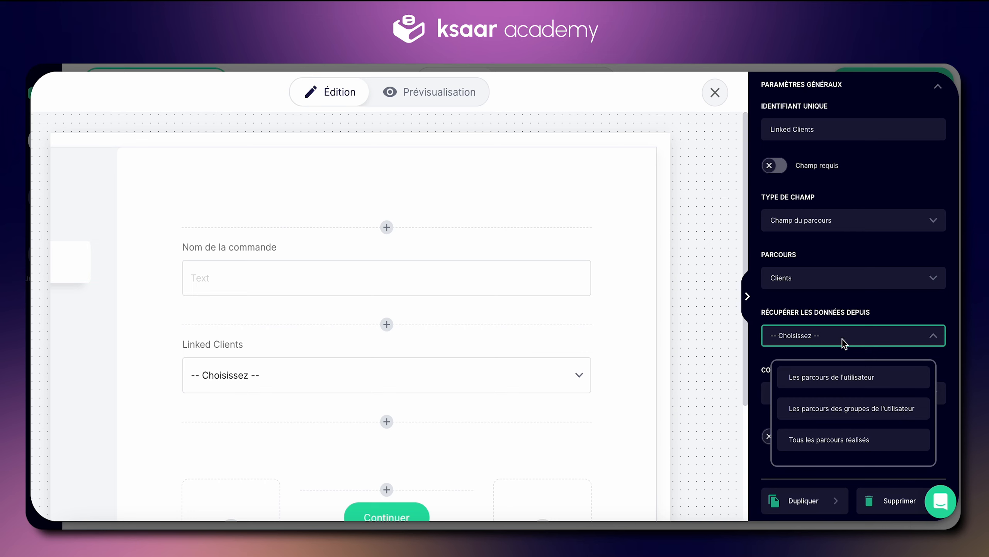
click(820, 438)
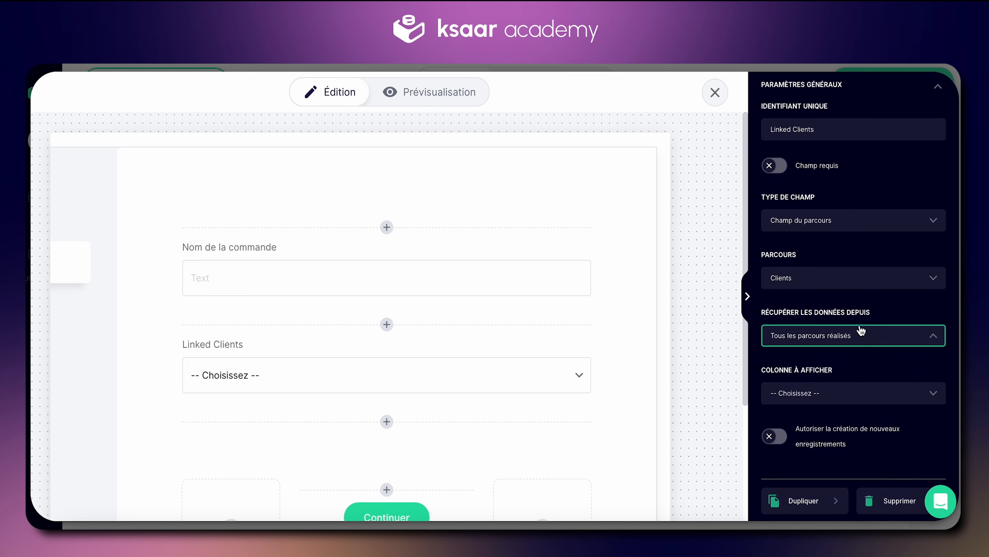
click(799, 401)
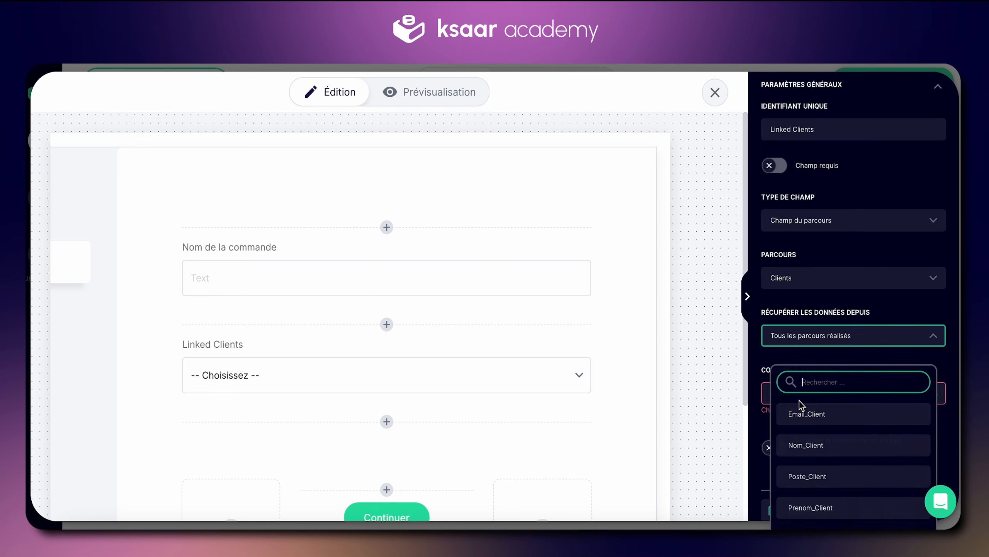
click(831, 446)
click(747, 296)
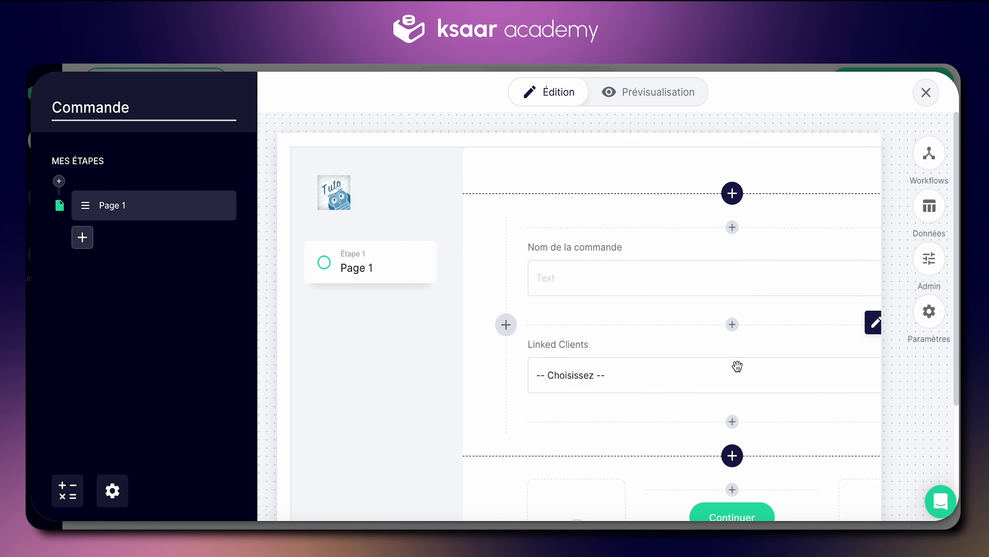
Step: Label the Linked Clients field "Client de la commande" and make it required
click(526, 365)
triple_click(810, 222)
text(C)
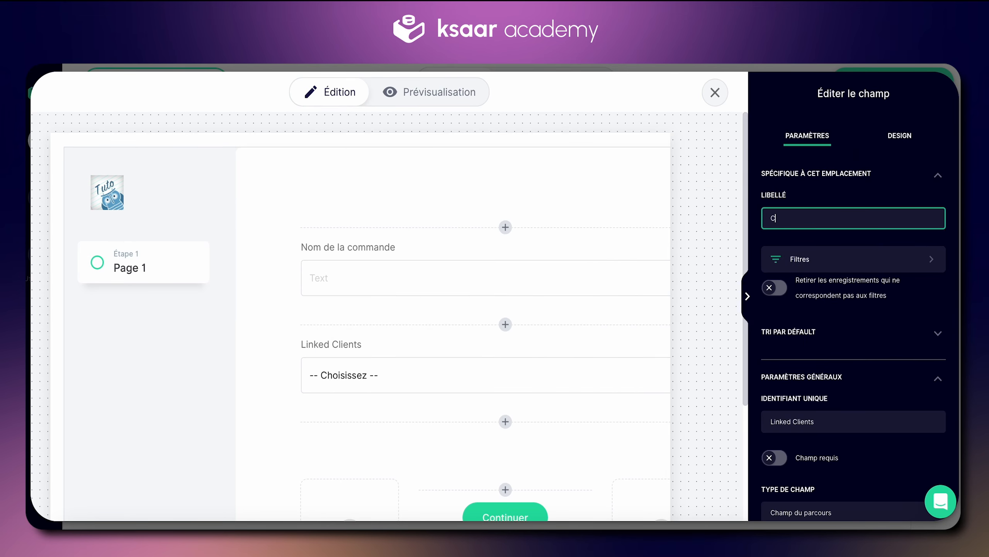
text(lient de la commande)
scroll(783, 365, down, 3)
click(775, 347)
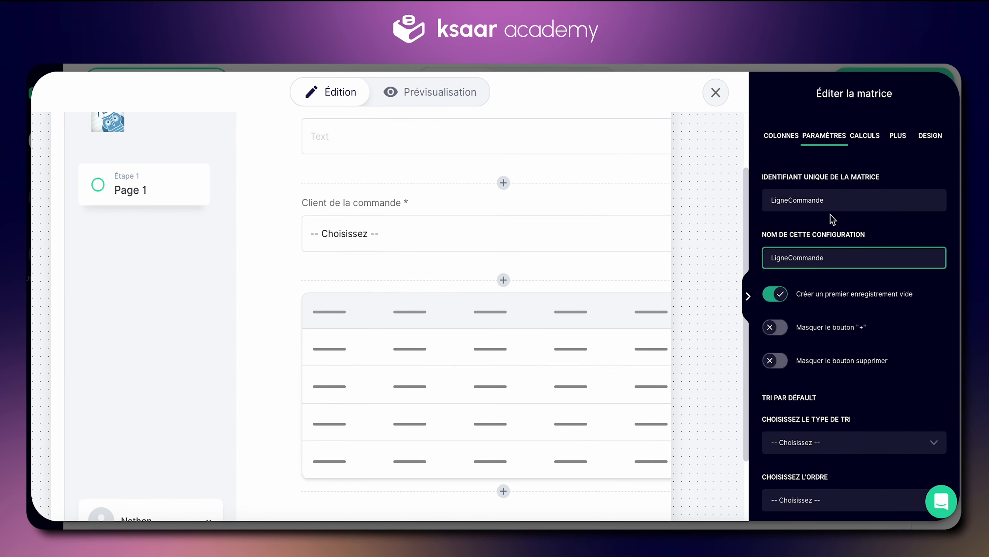
Step: Add a linked-workflow (Parcours lié) column to the LigneCommande matrix with the unique identifier "Produit_LigneCommande"
click(787, 140)
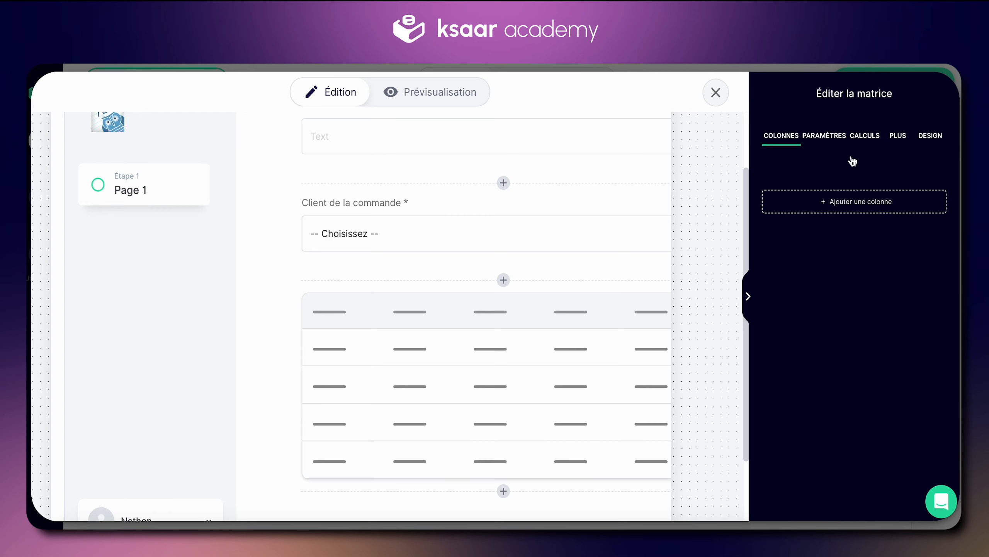
click(838, 206)
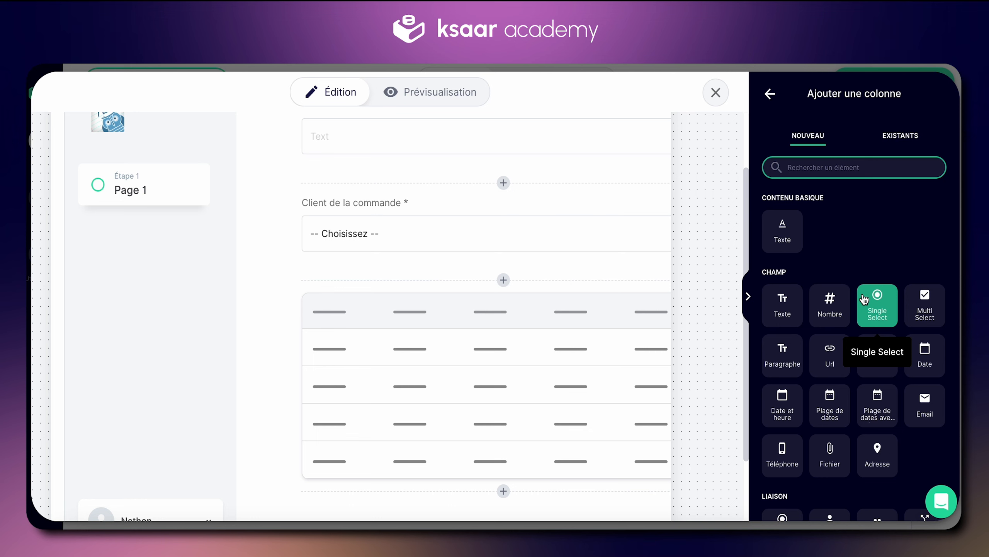
scroll(864, 299, down, 3)
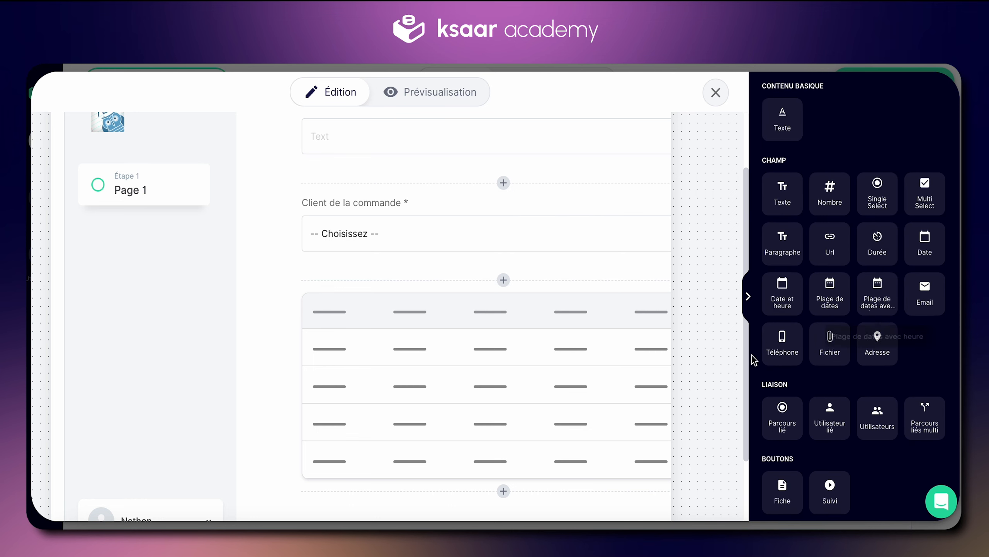
click(780, 416)
triple_click(854, 239)
text(Produit_LigneCommande)
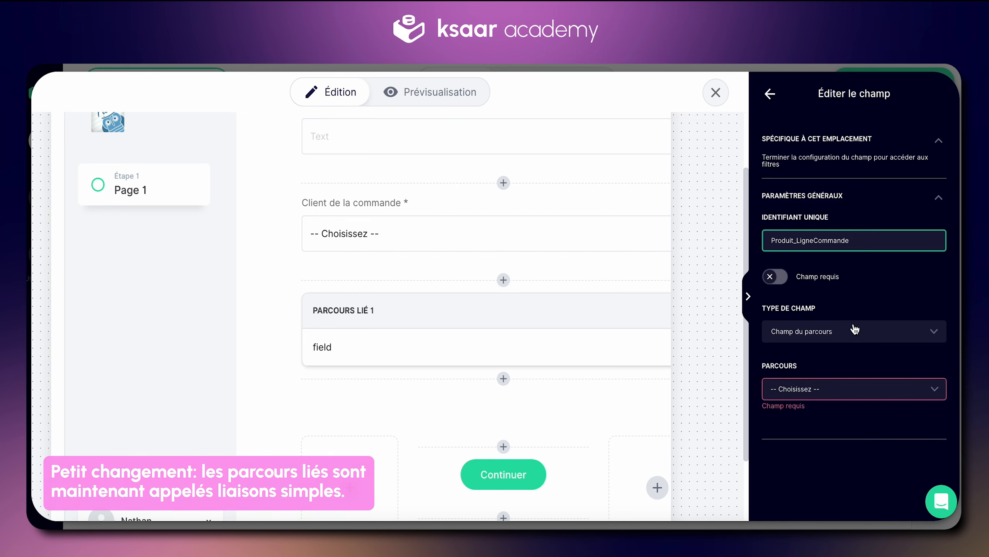
Step: Link the Produit_LigneCommande field to the Produit workflow, retrieving data from "Tous les parcours réalisés" and displaying the Nom_Produit column
click(823, 389)
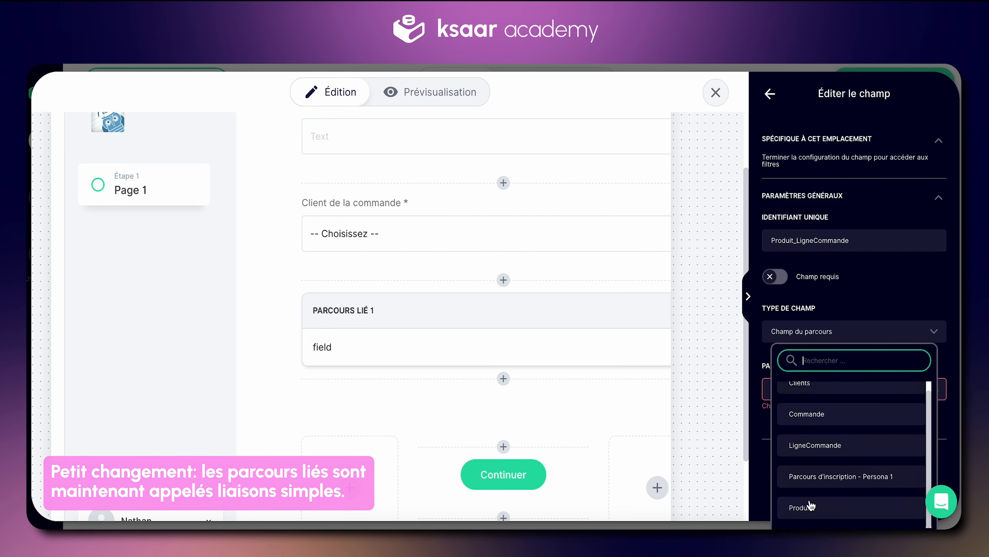
click(811, 506)
scroll(868, 324, down, 2)
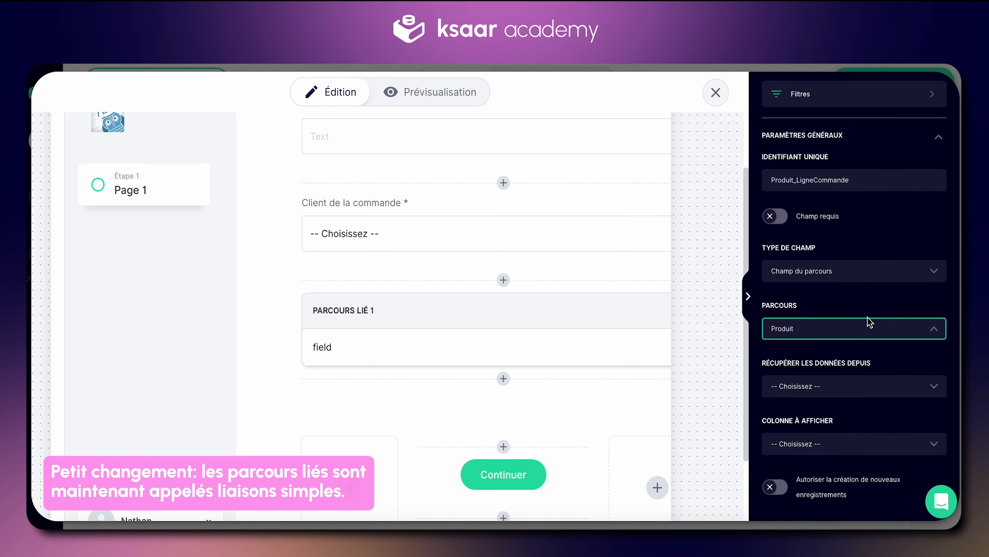
click(851, 368)
click(824, 475)
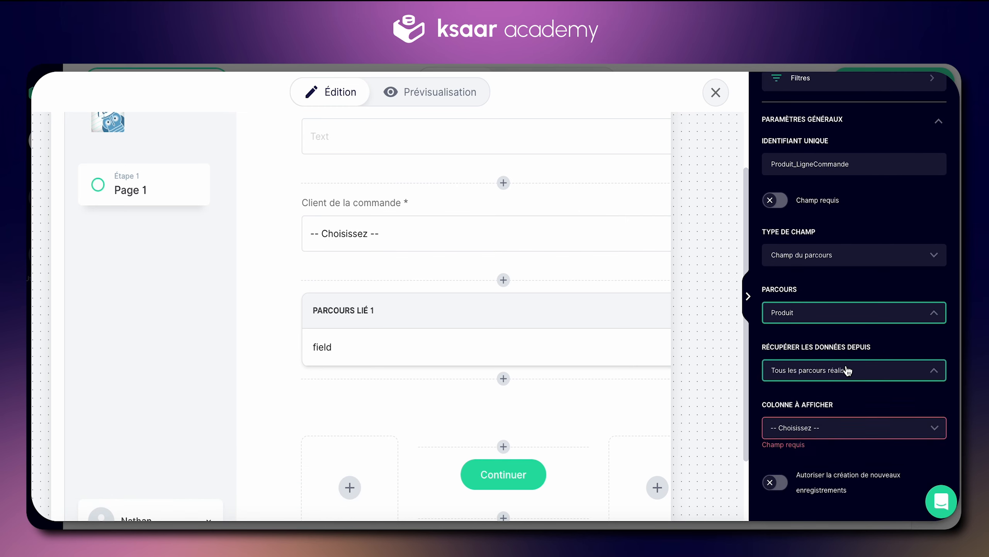
click(834, 423)
click(828, 448)
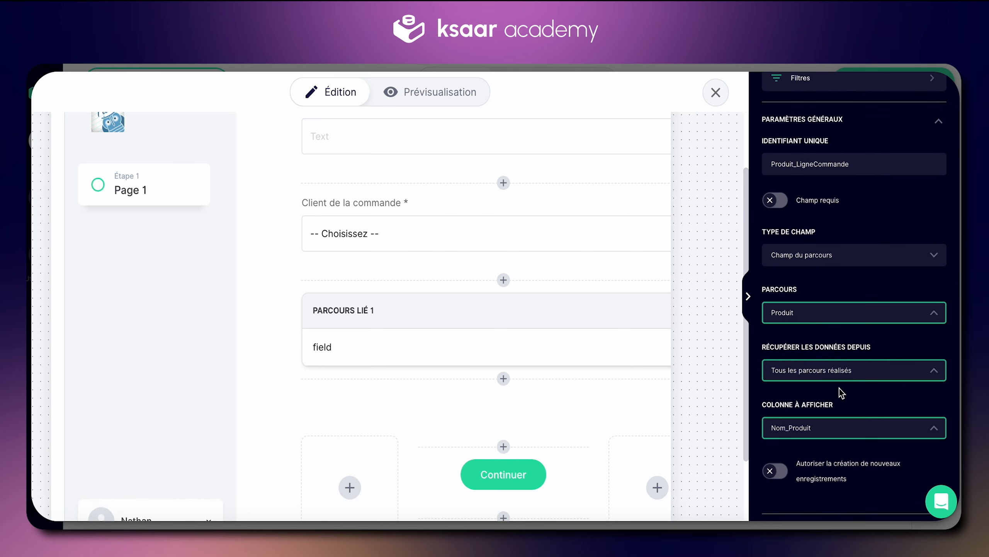
scroll(849, 280, up, 1)
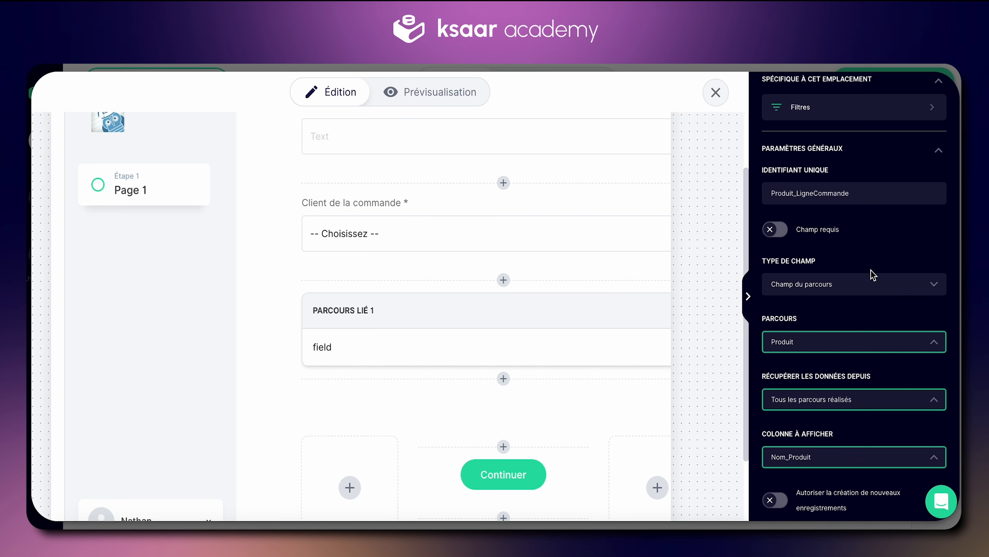
scroll(847, 267, up, 2)
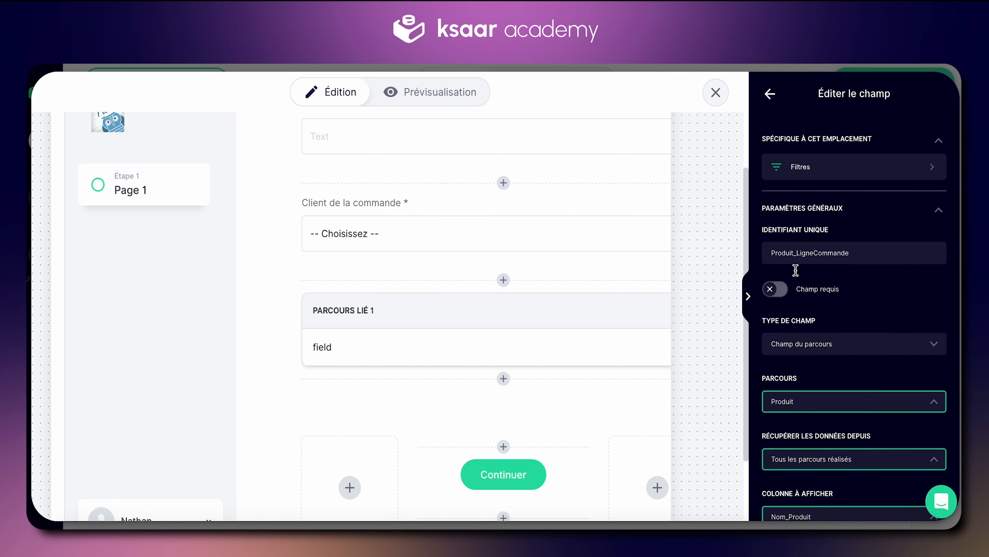
Step: Rename the matrix's linked-workflow column as "Produit"
scroll(545, 318, up, 2)
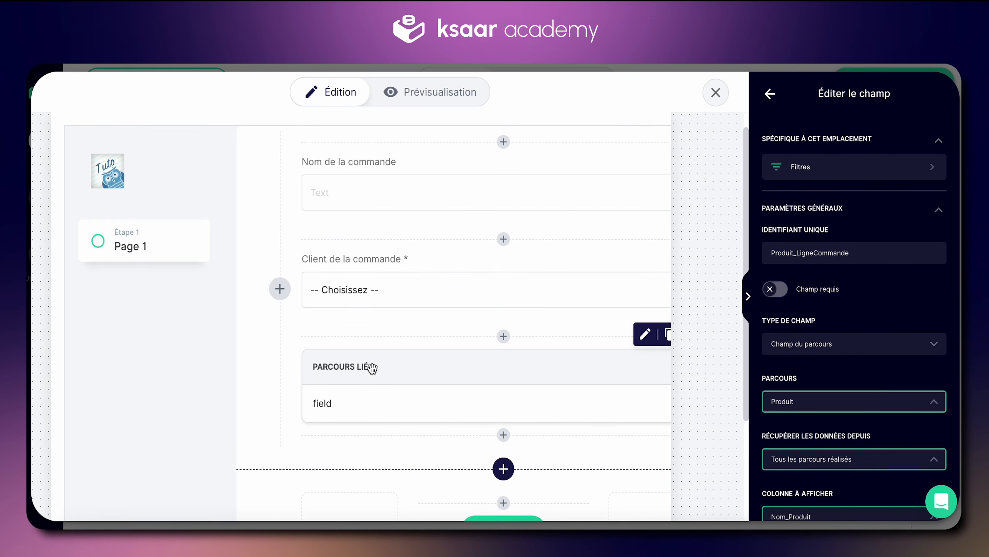
click(344, 368)
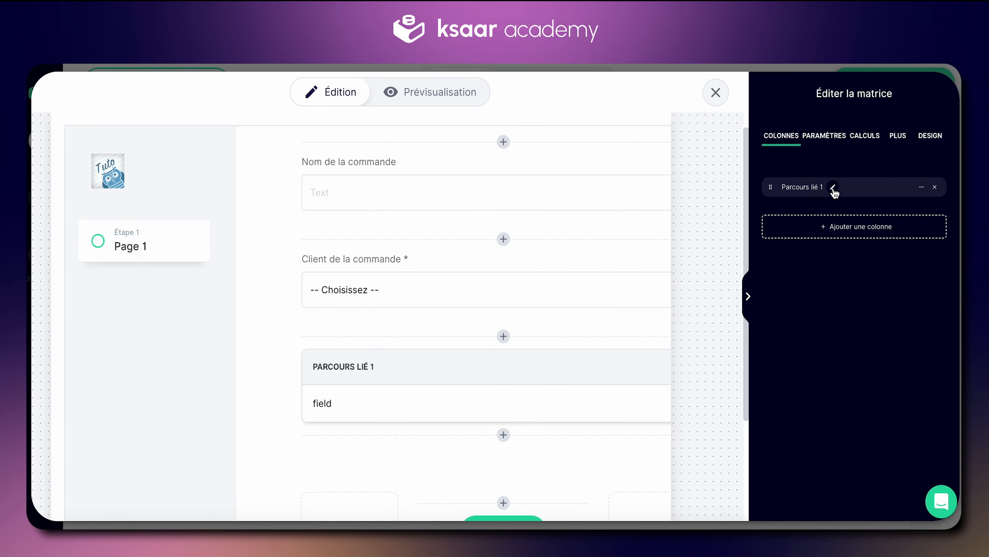
click(833, 187)
text(O)
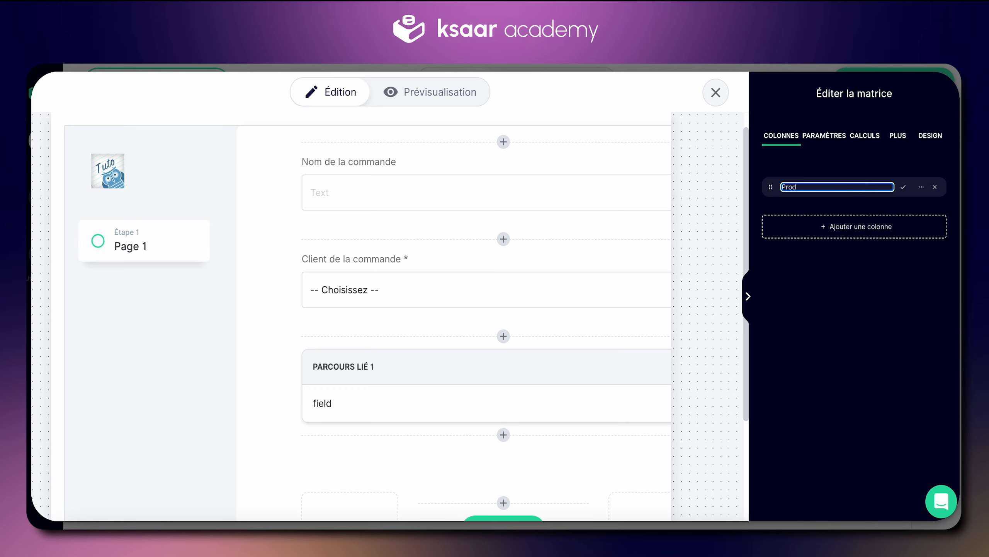
scroll(412, 408, right, 2)
click(412, 409)
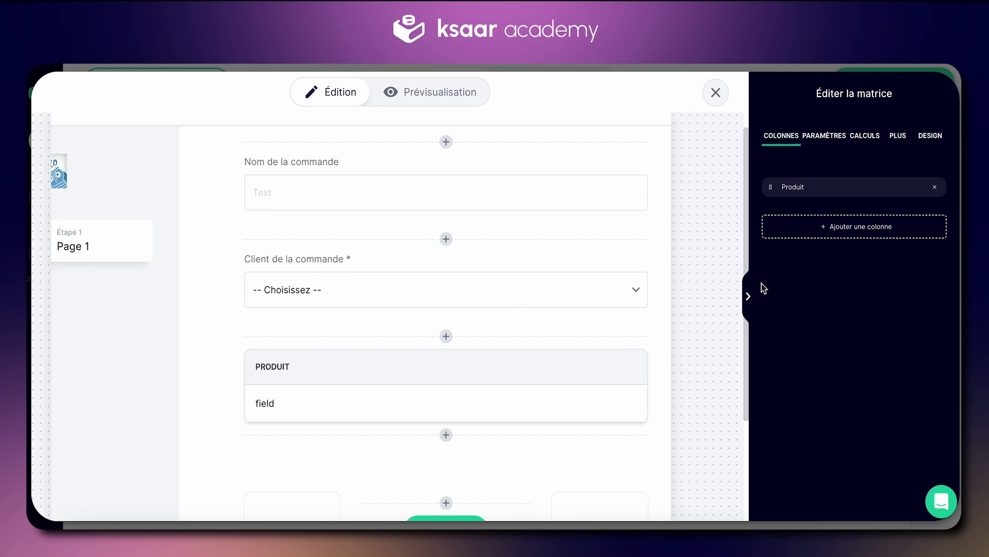
Step: Add a basic text column to the matrix and replace its placeholder text with the Prix_Produit variable from the Produit_LigneCommande link
mouse_move(800, 187)
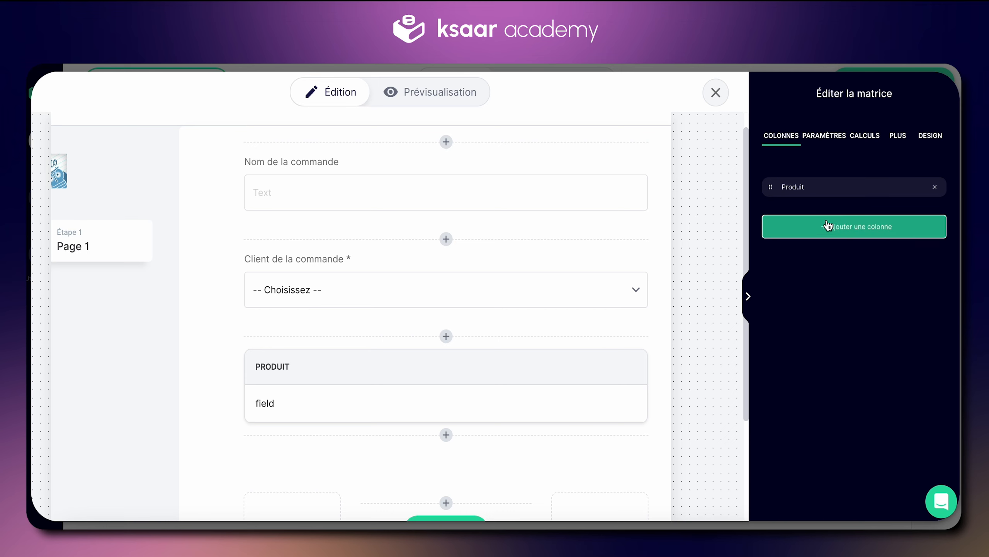
click(836, 228)
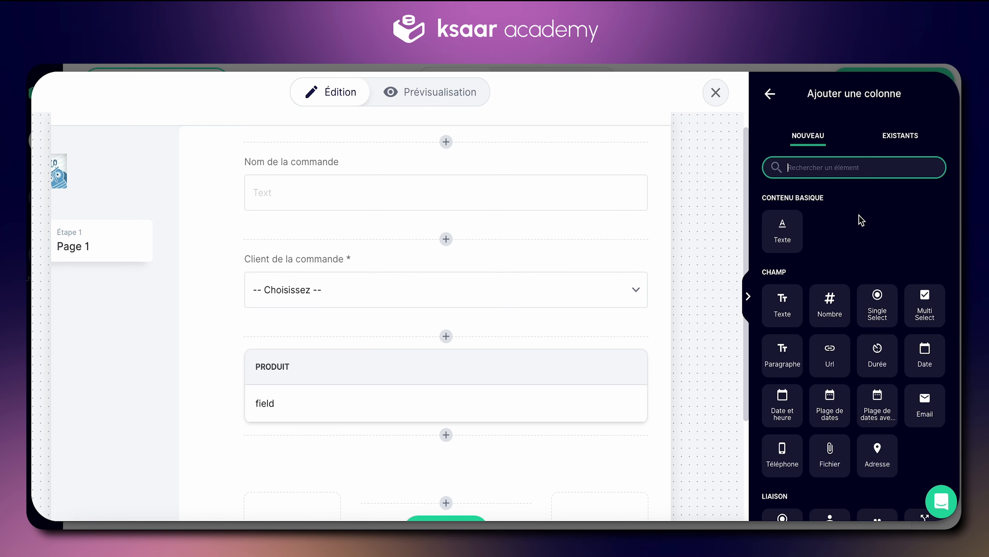
click(787, 241)
triple_click(870, 274)
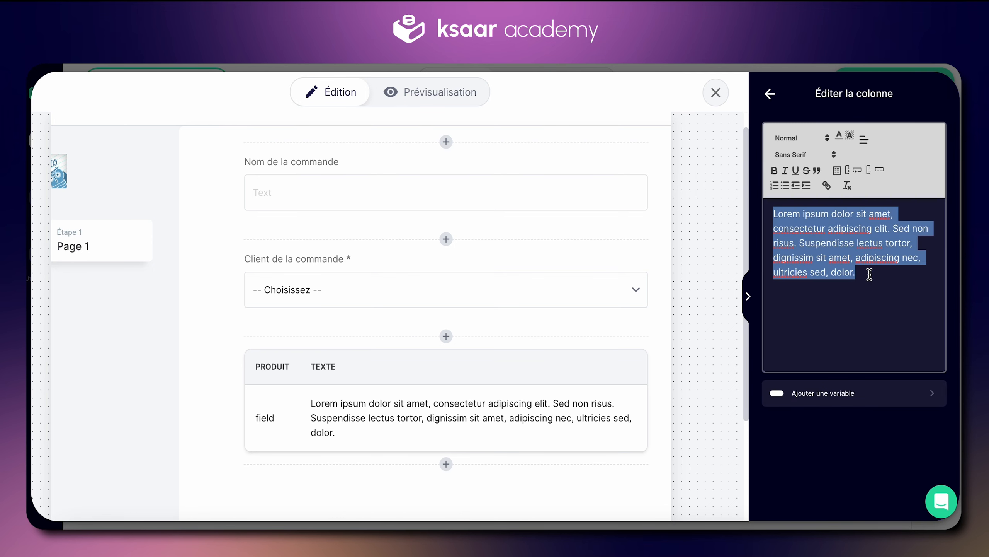
key(BackSpace)
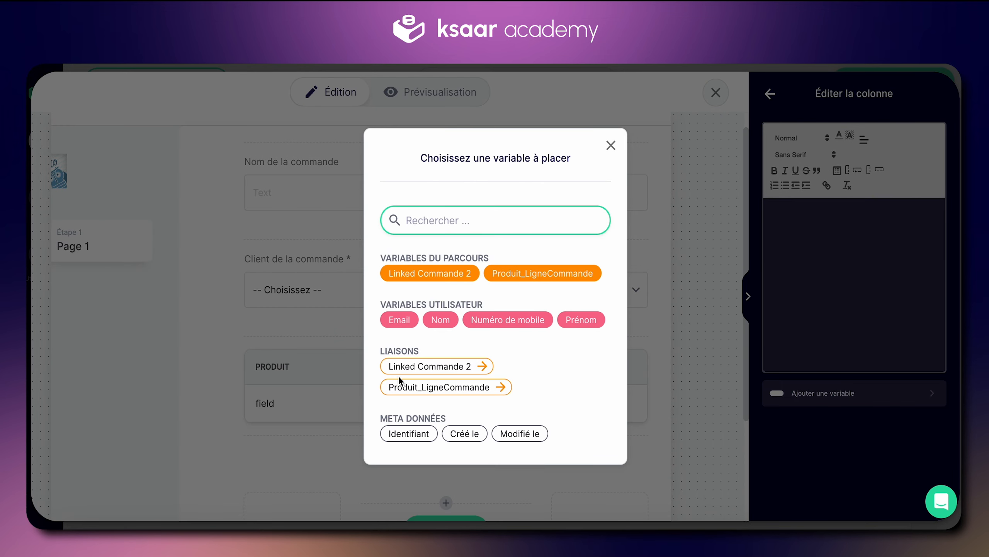
click(441, 386)
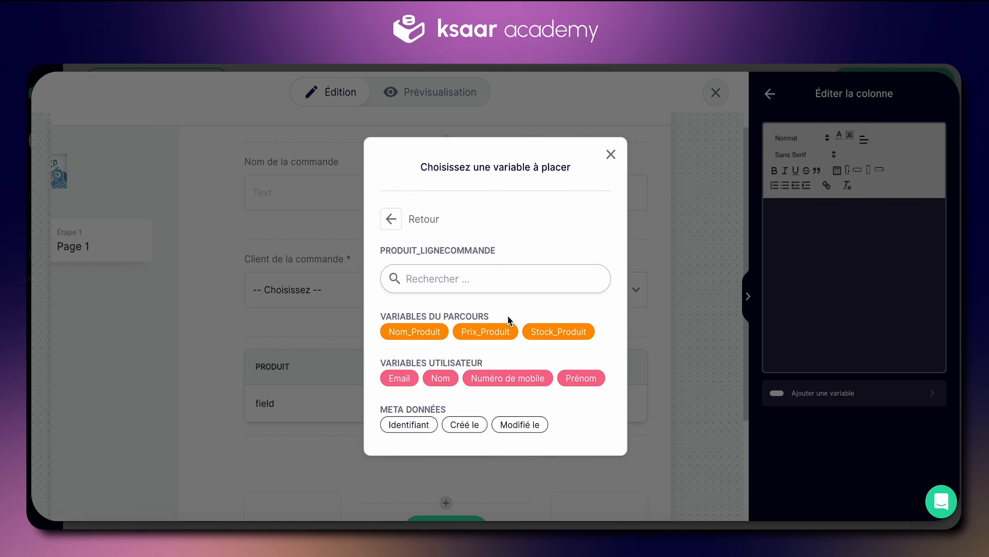
click(486, 331)
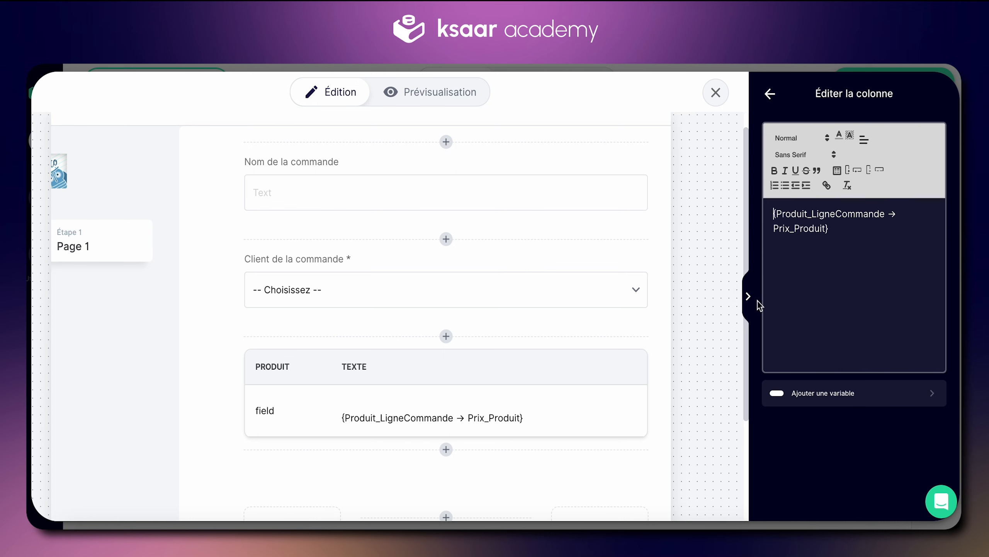
Step: Rename the matrix's text column as "Prix unitaire"
click(561, 357)
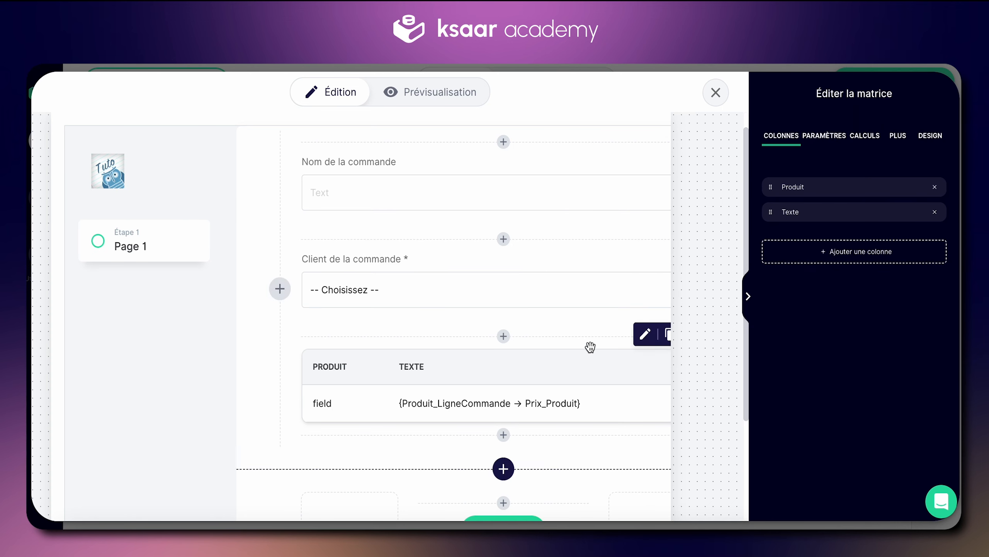
click(809, 211)
double_click(805, 212)
key(BackSpace)
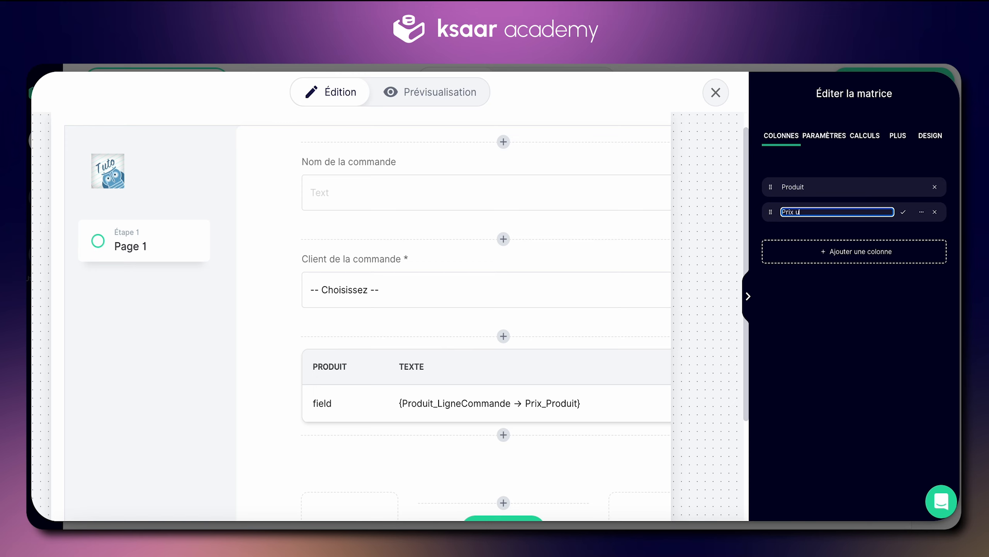
click(828, 296)
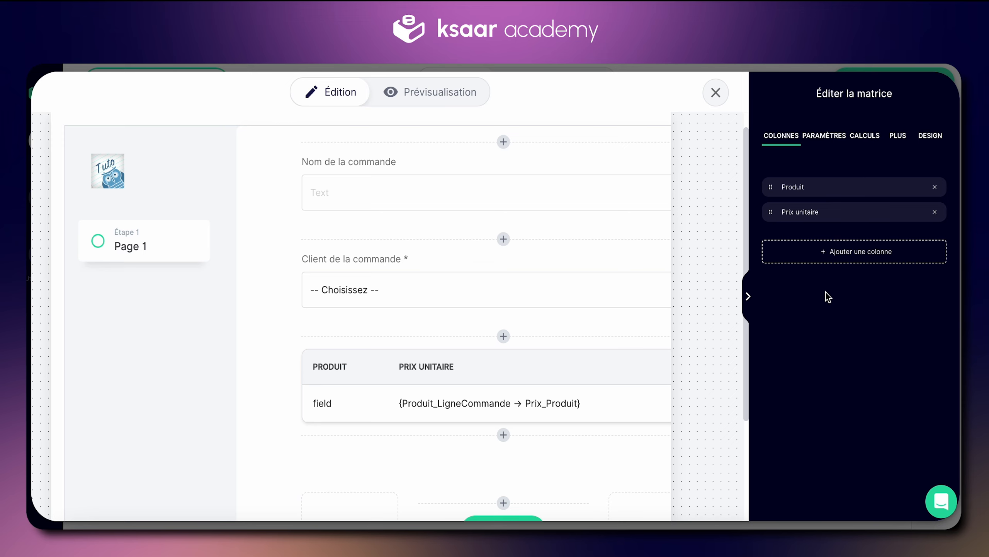
Step: Add a number column to the matrix with the unique identifier "Quantitee_LigneCommande"
click(851, 261)
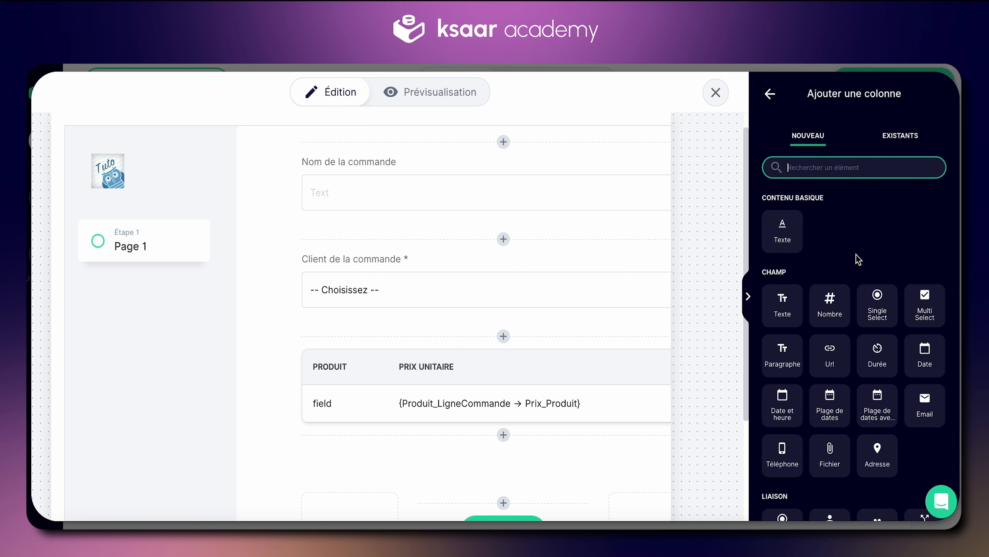
scroll(868, 265, down, 1)
click(832, 270)
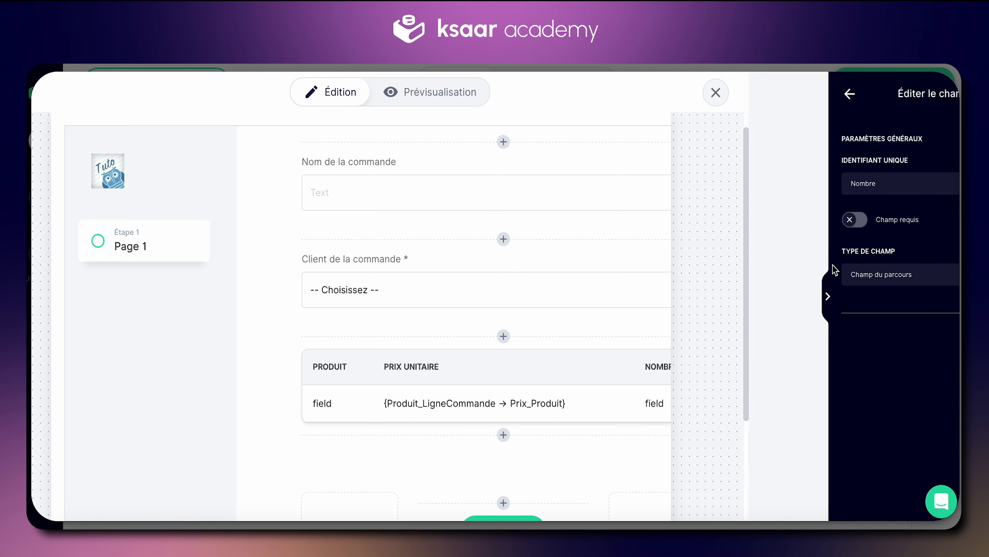
double_click(834, 184)
text(Quantitee_LigneCommand)
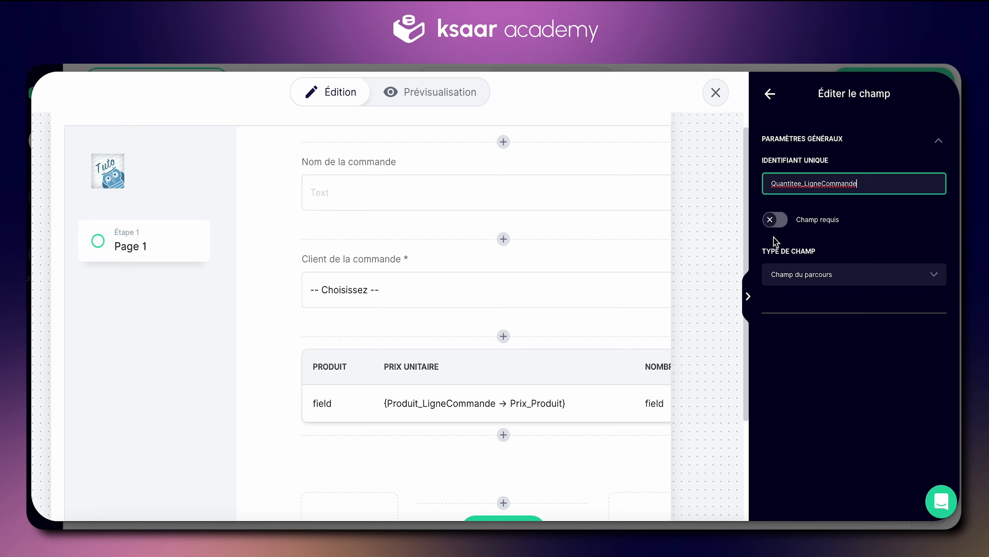
click(748, 297)
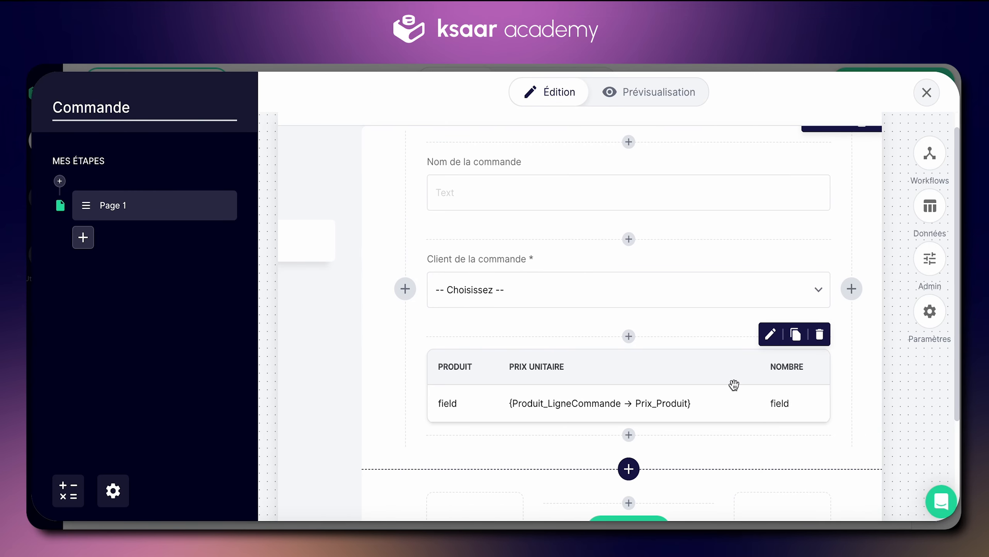
Step: Rename the matrix's number column as "Quantite"
click(757, 368)
click(816, 236)
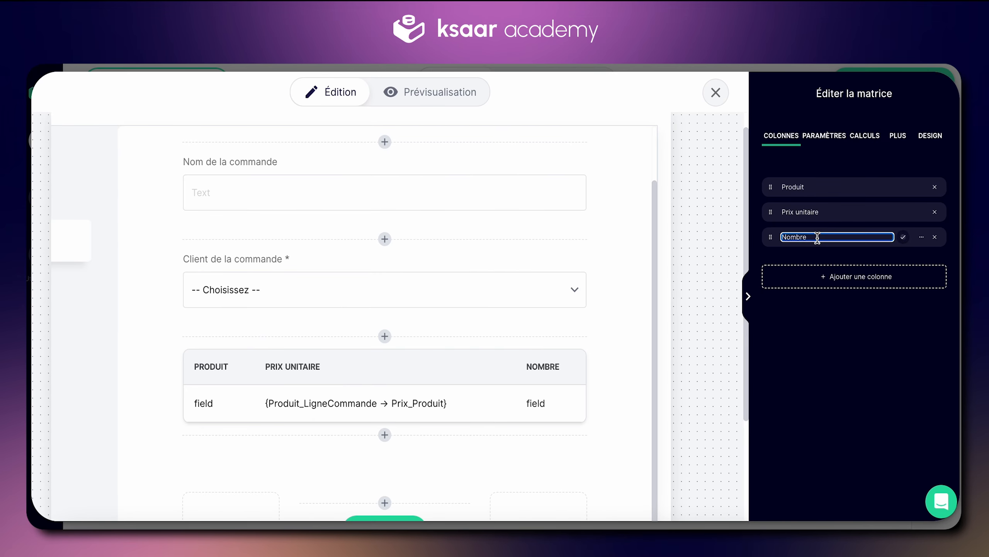
text(Quantite)
click(794, 377)
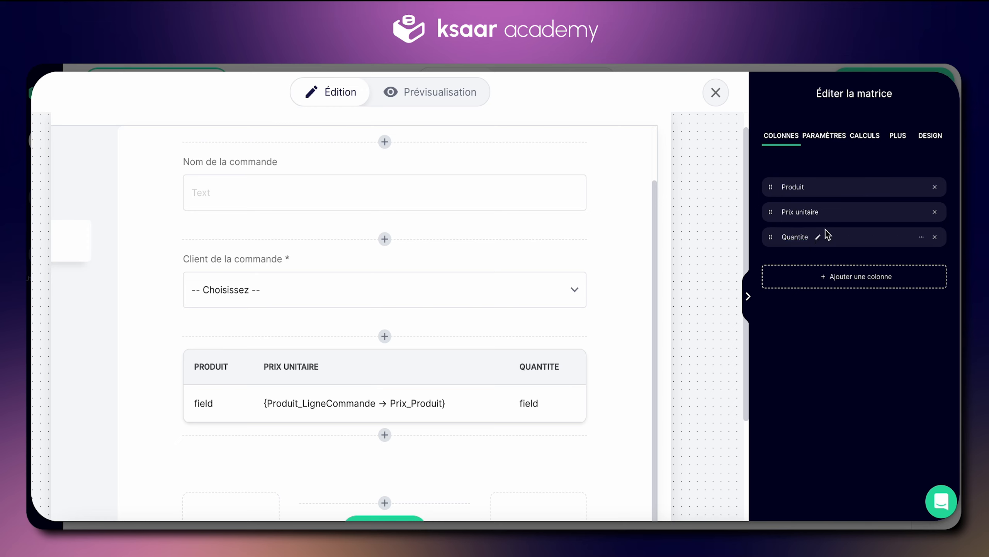
Step: Create a row calculation for the matrix with the unique identifier "Calcul prix par produit"
click(866, 134)
click(775, 225)
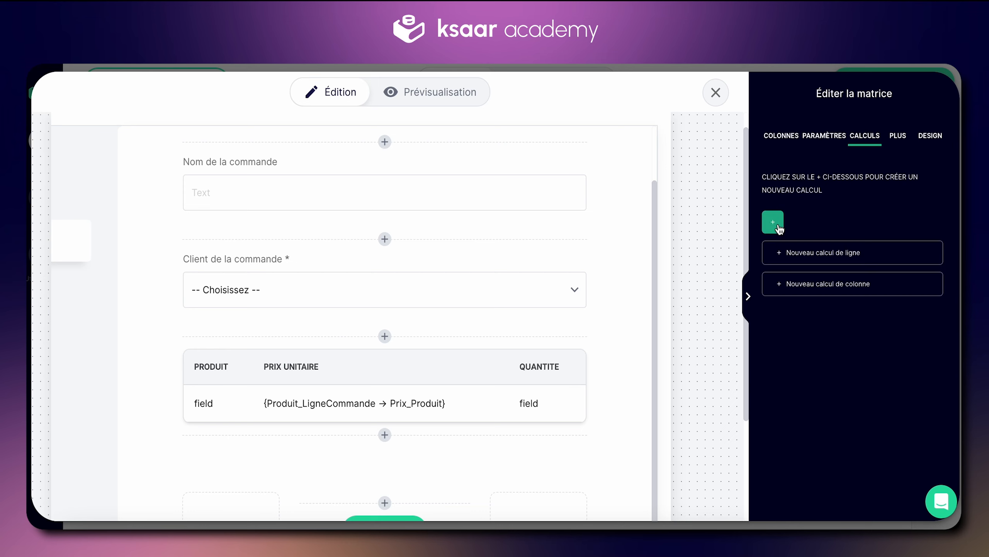
click(824, 252)
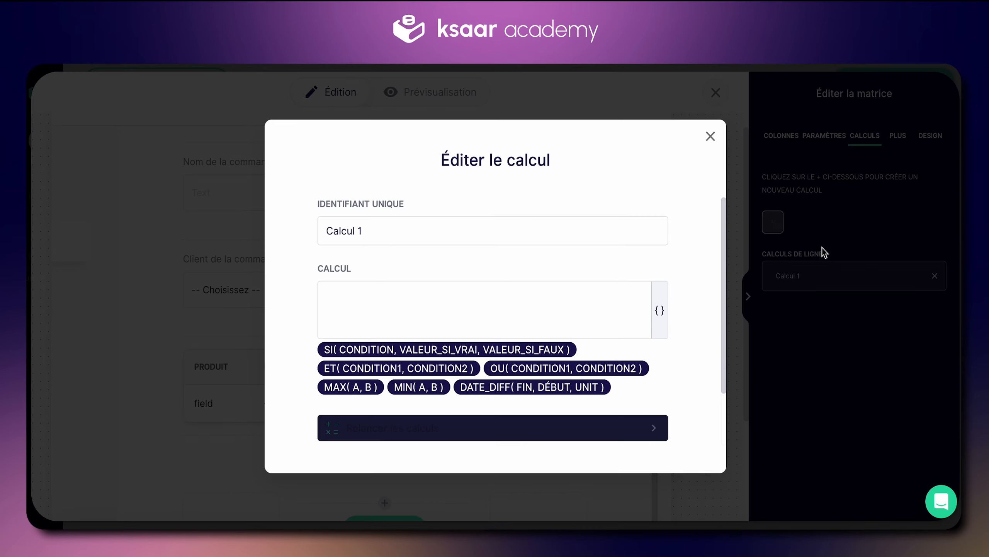
key(BackSpace)
key(super+a)
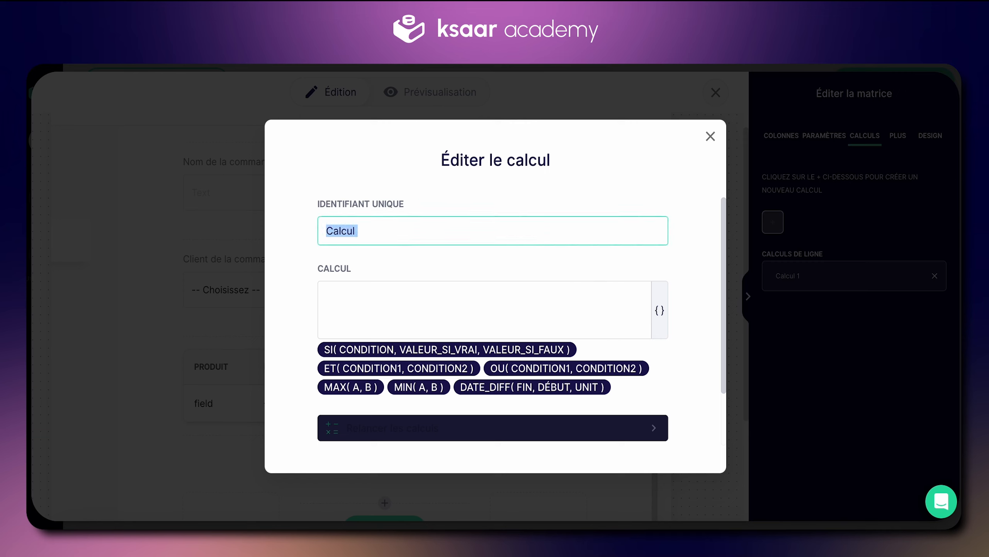
key(Right)
text(pr)
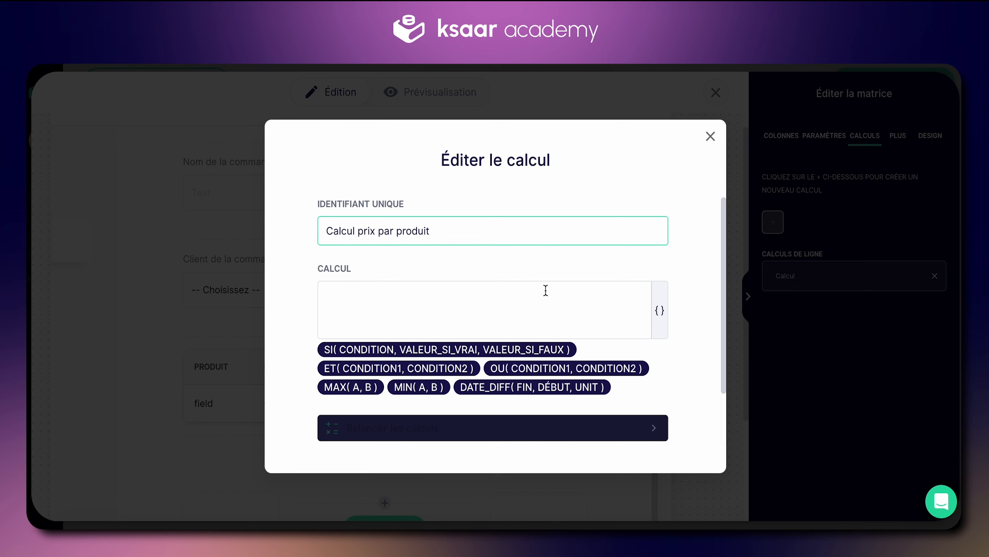
Step: Set the row calculation's formula to {Quantitee_LigneCommande}*{Produit_LigneCommande → Prix_Produit}
click(621, 290)
click(658, 312)
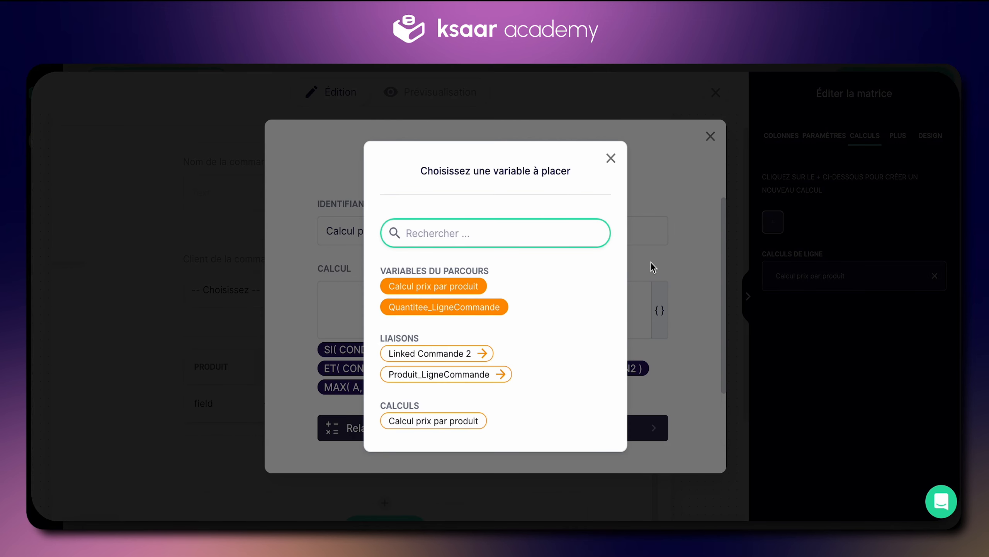
click(487, 307)
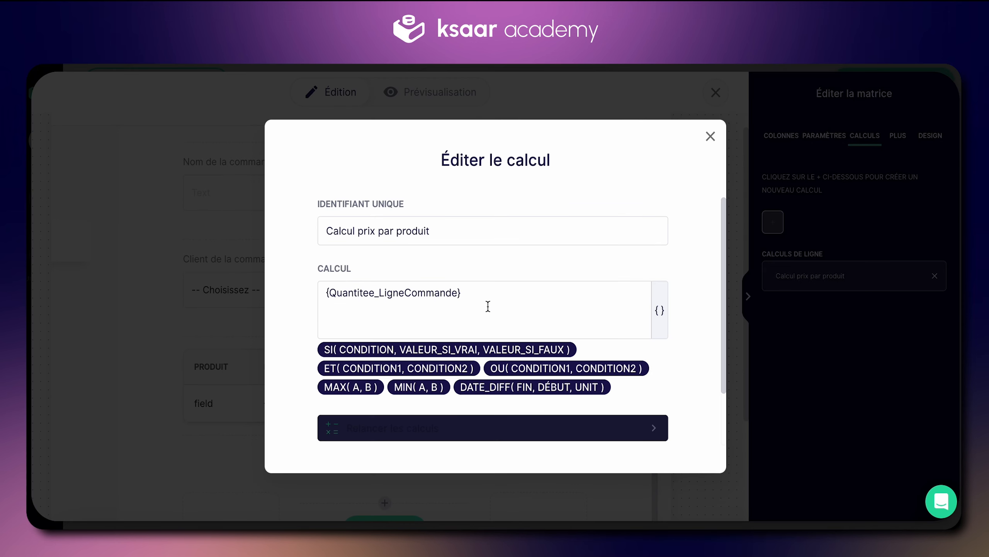
click(588, 299)
text(*)
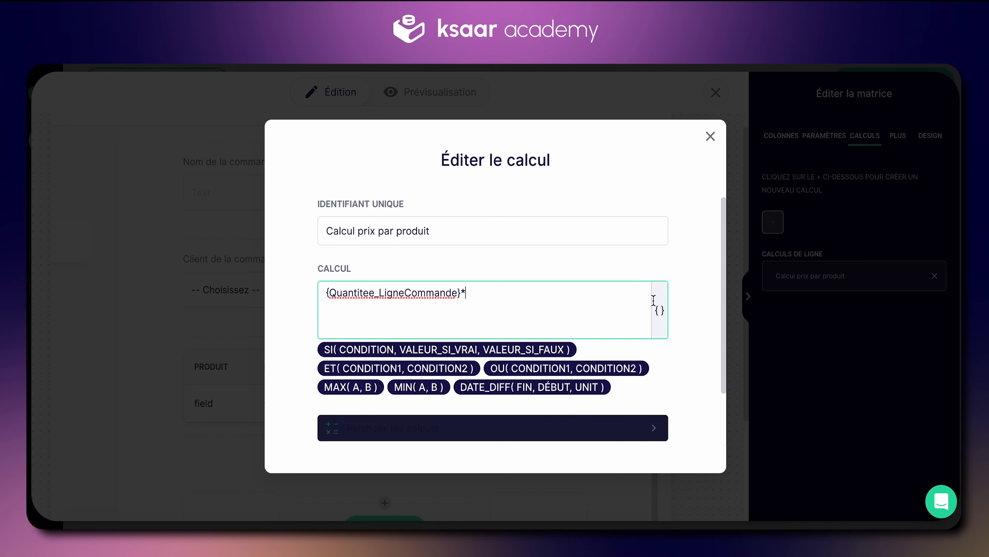
click(665, 306)
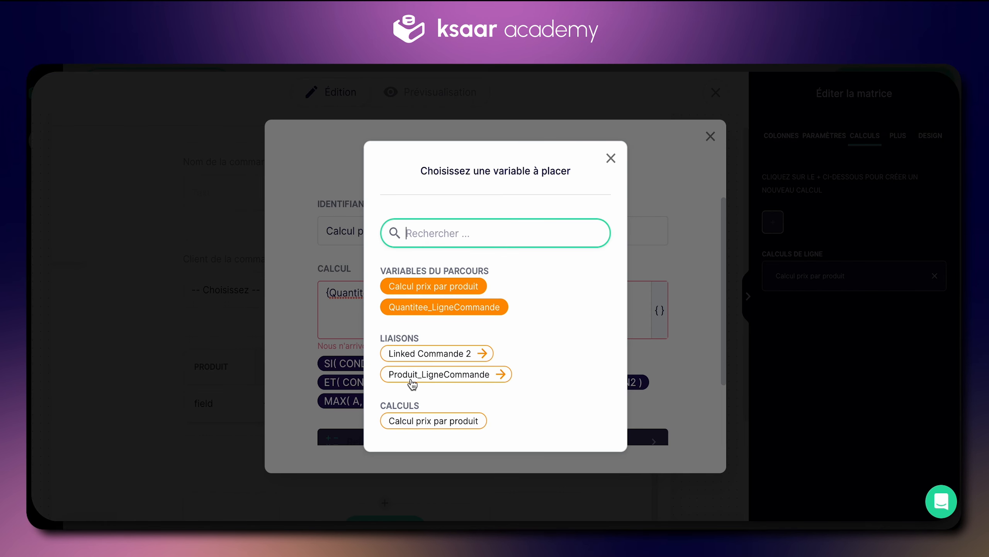
click(412, 381)
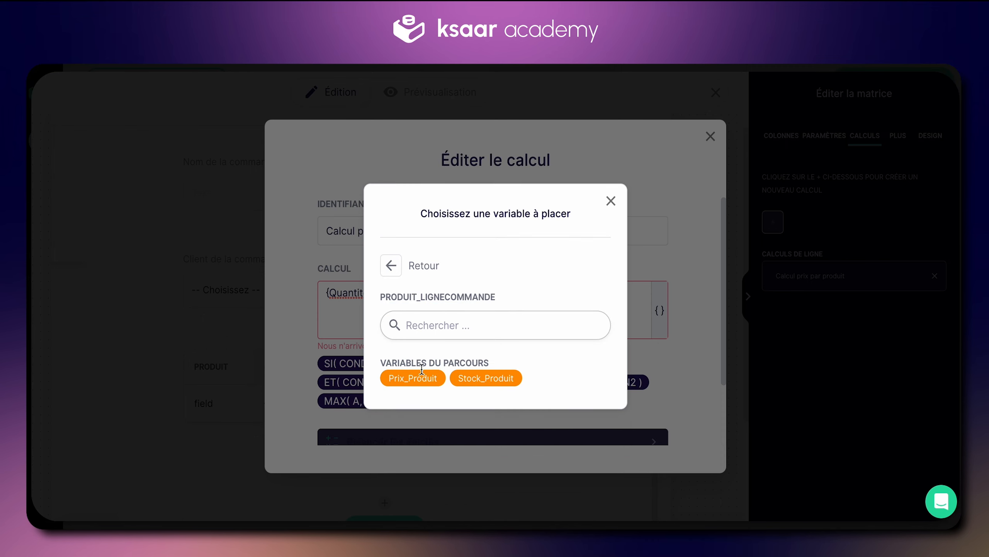
click(418, 381)
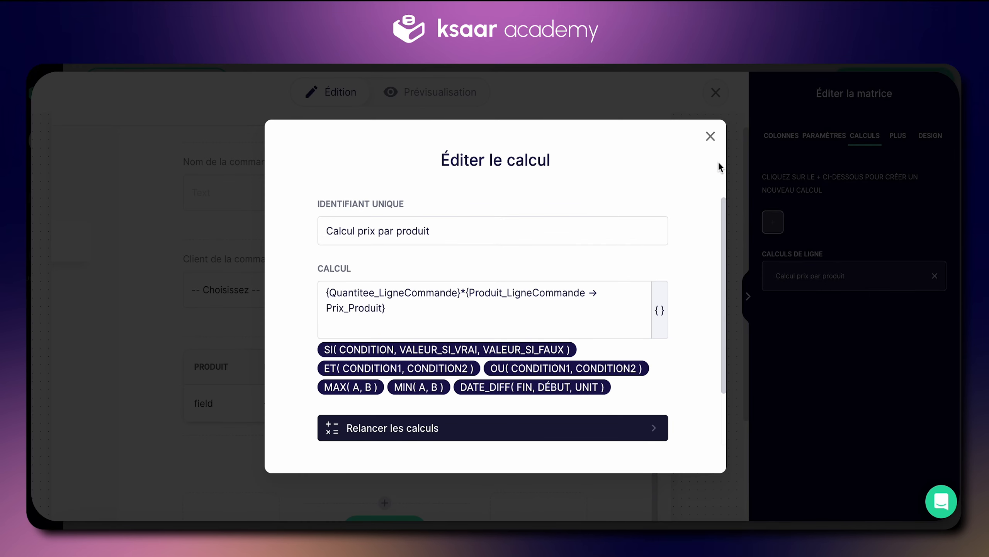
click(711, 136)
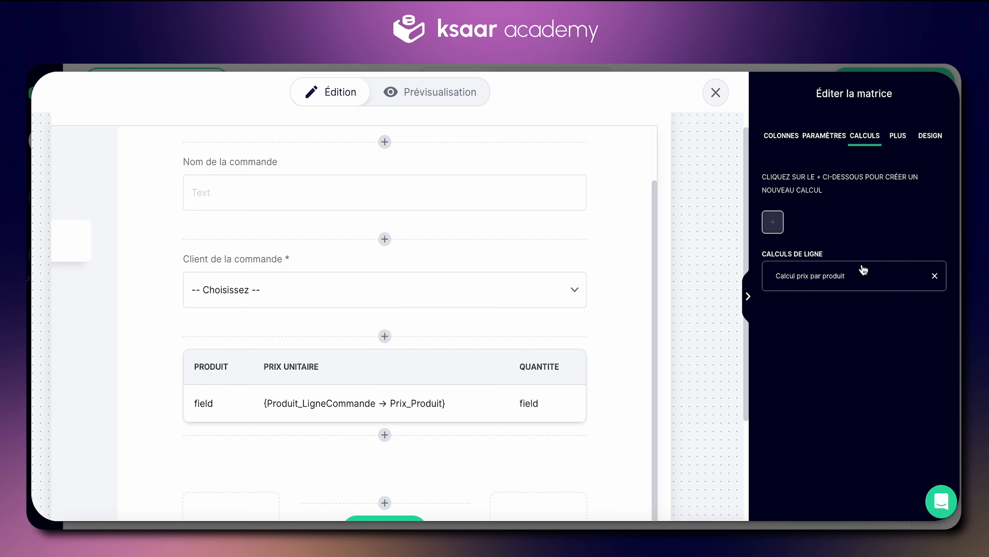
Step: Add a basic text column to the matrix and replace its content with the calculation variable "Calcul prix par produit"
click(792, 138)
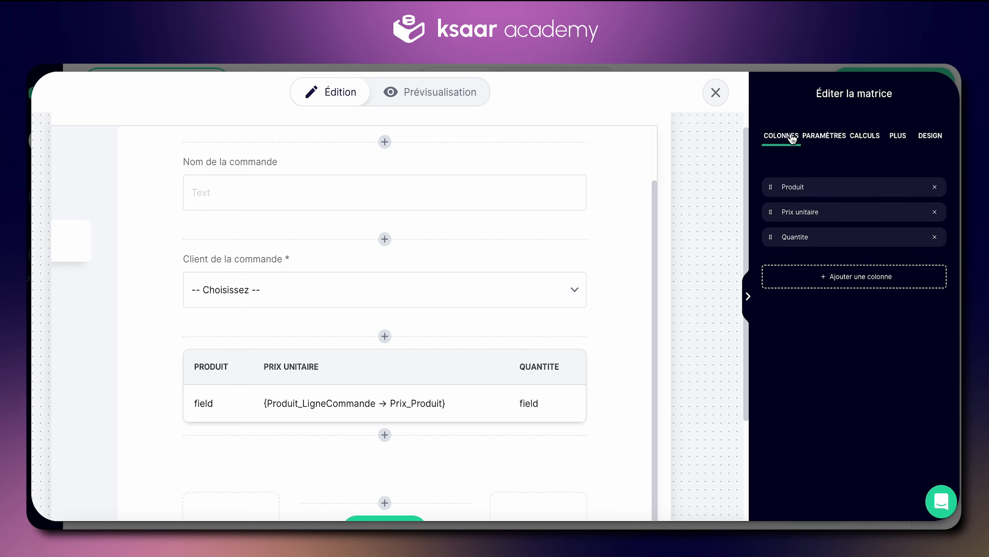
click(841, 283)
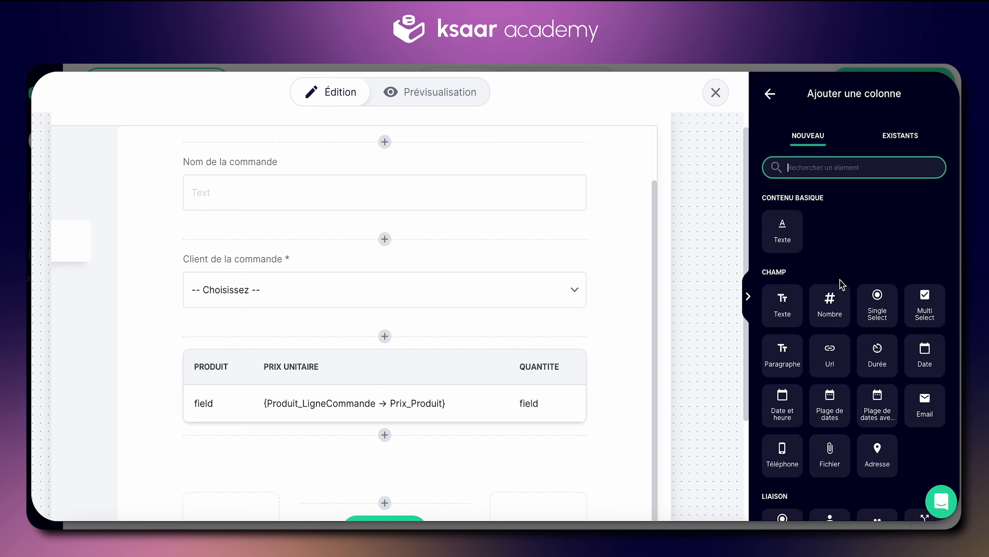
click(784, 232)
click(834, 256)
key(ctrl+a)
key(BackSpace)
click(842, 392)
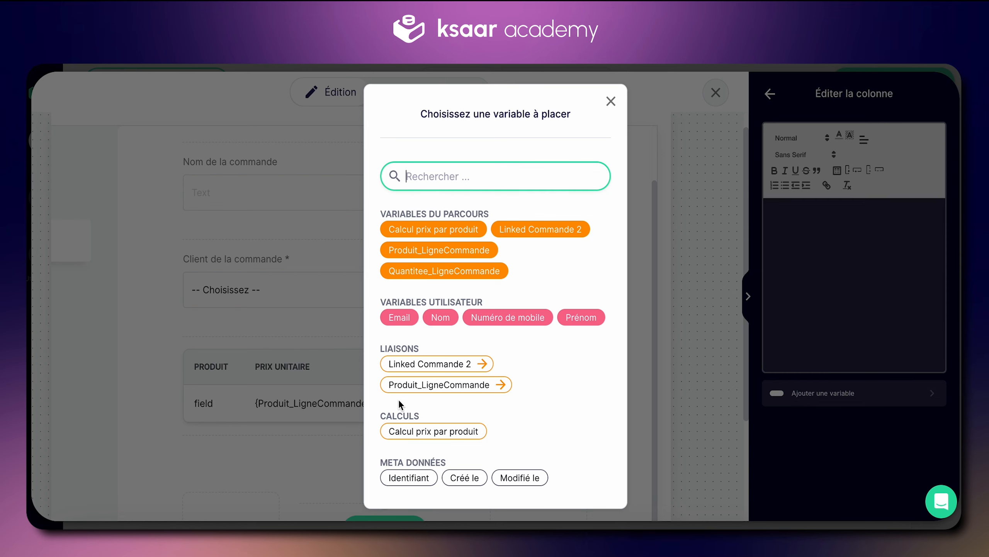
click(438, 432)
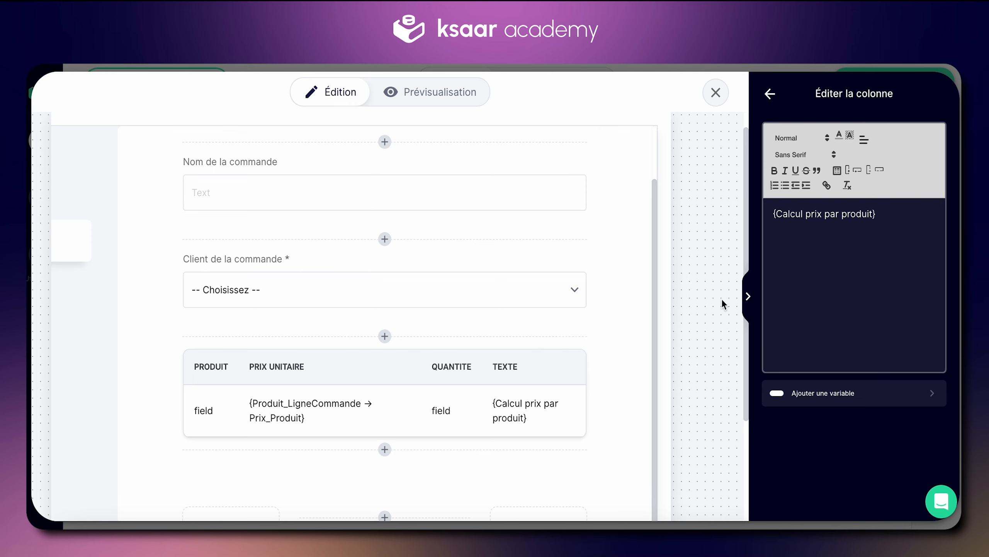
Step: Rename the matrix's new text column as "Total par produit"
click(526, 334)
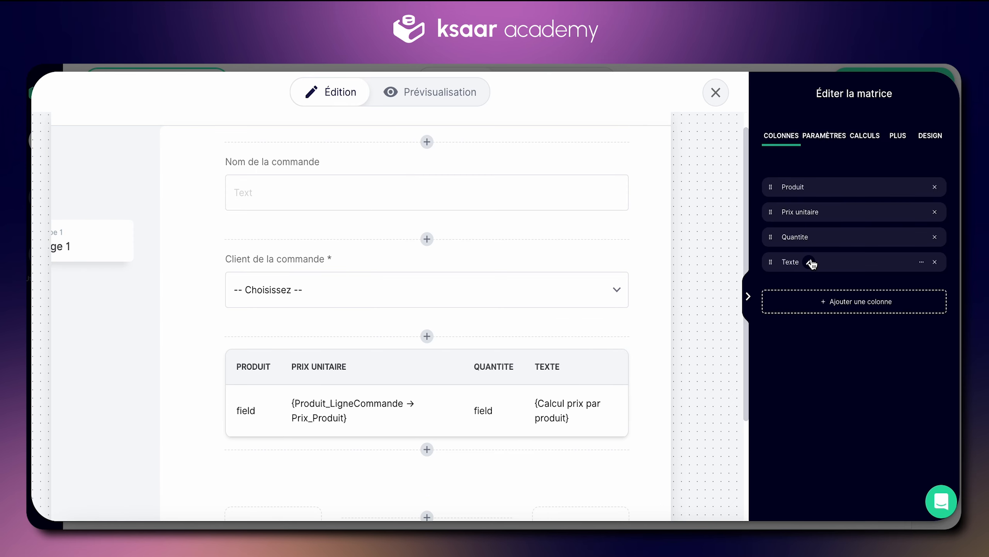
click(811, 262)
key(ctrl+a)
key(BackSpace)
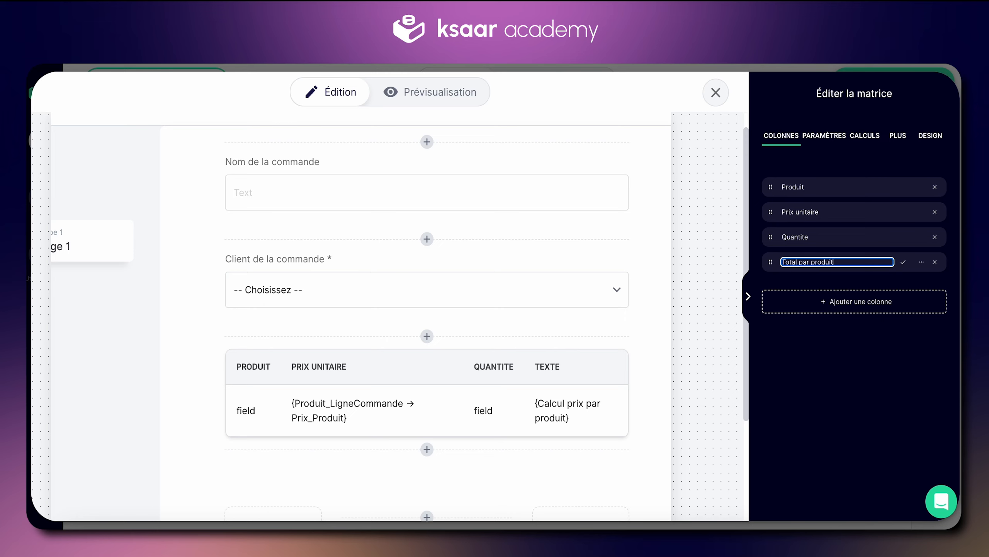
text(Total par produit)
key(Return)
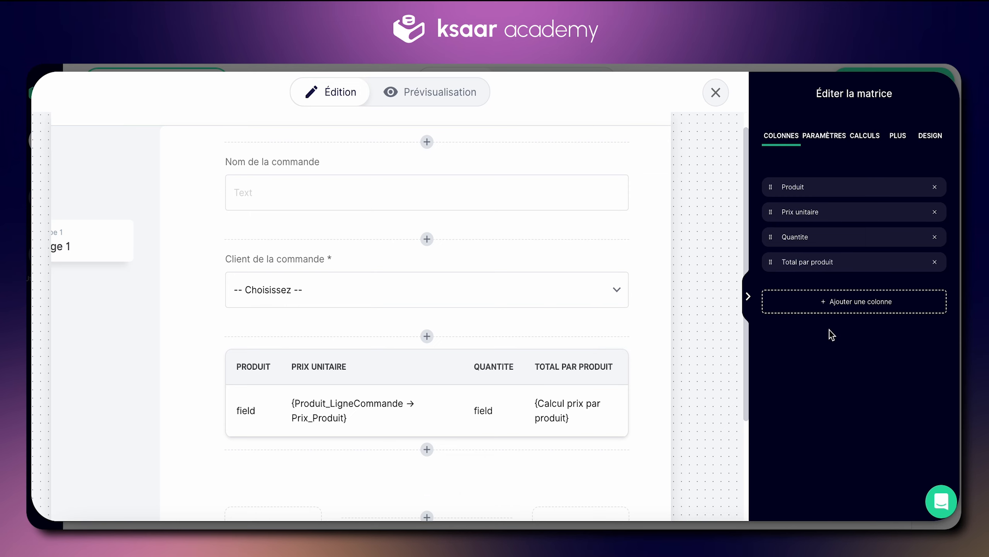
Step: Create a column calculation for the matrix with the unique identifier "Calcul total de la commande"
scroll(567, 367, down, 1)
scroll(568, 367, up, 2)
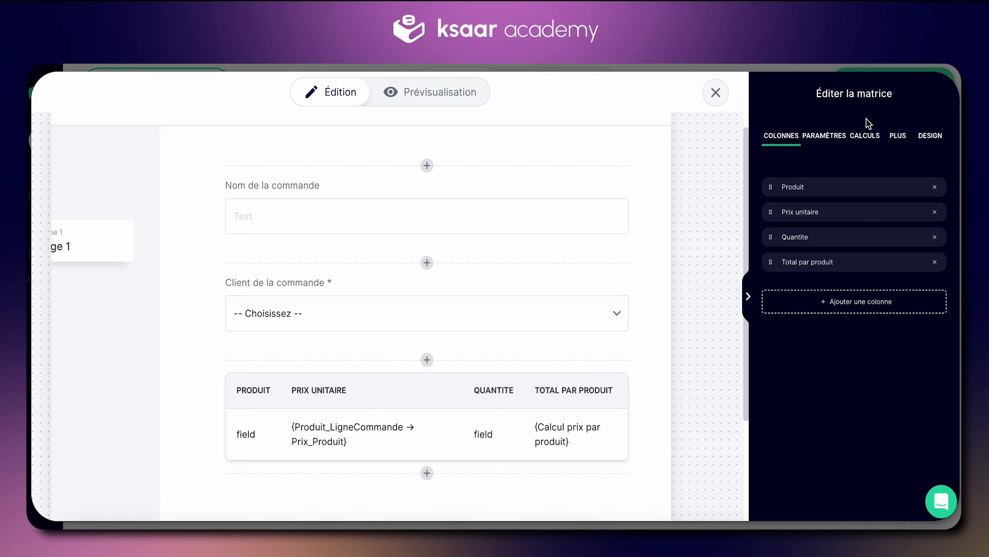
click(868, 136)
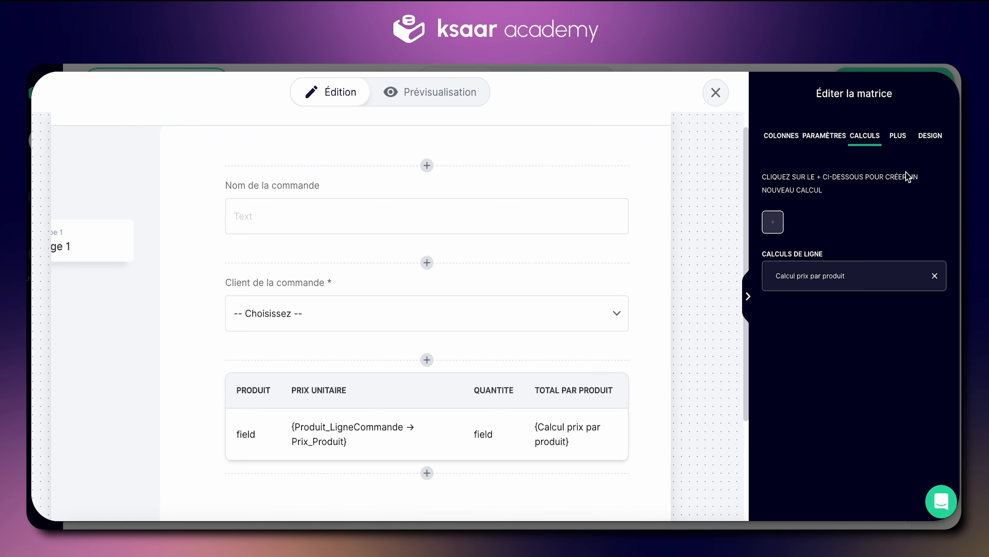
click(773, 222)
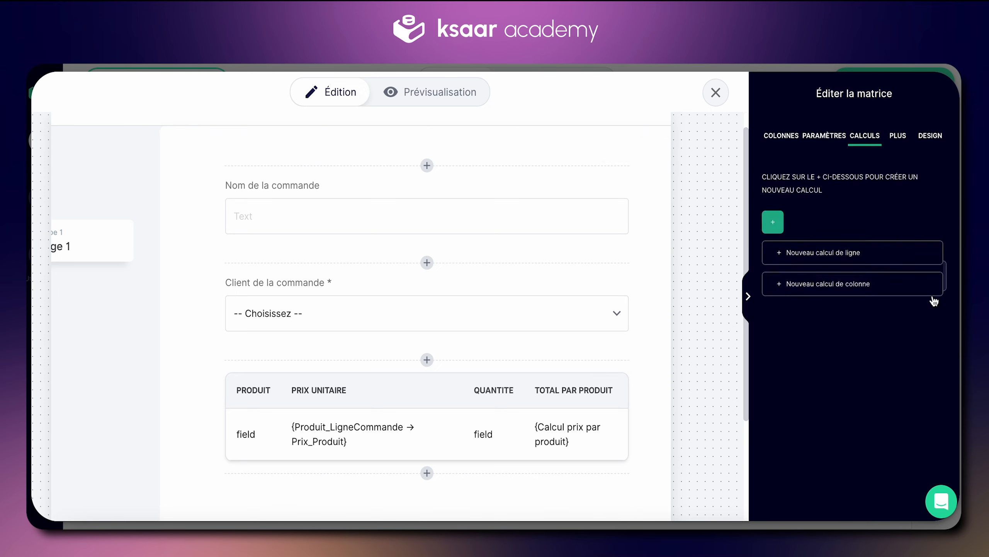
click(840, 289)
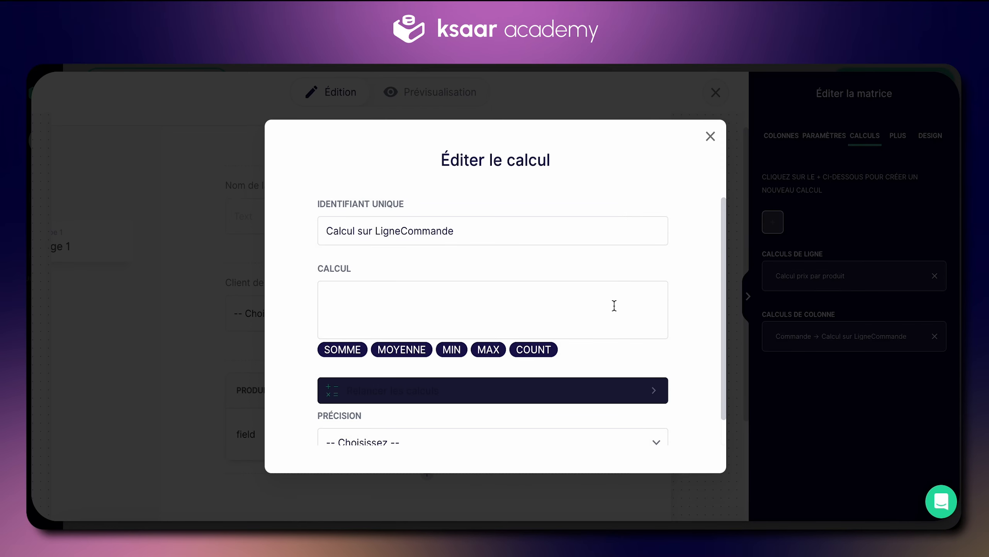
drag(509, 236, 358, 232)
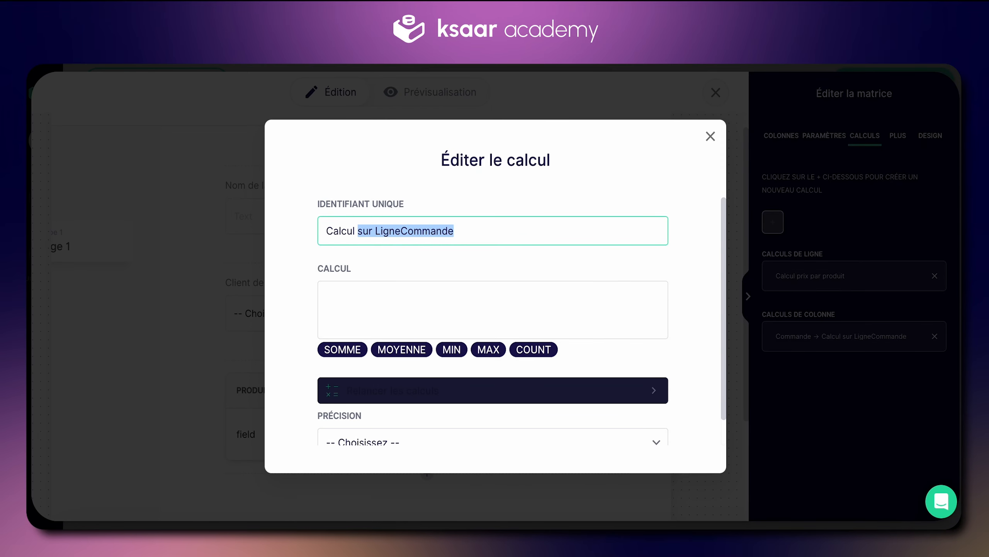
text(total de la commande)
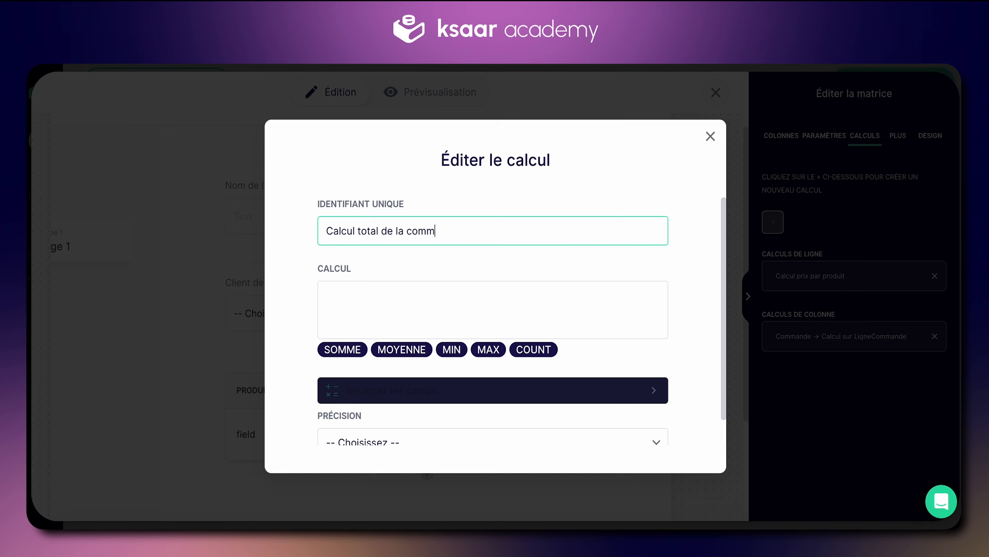
Step: Define the column calculation as the sum of "Calcul prix par produit" and set its precision to 1.00
click(464, 282)
click(461, 288)
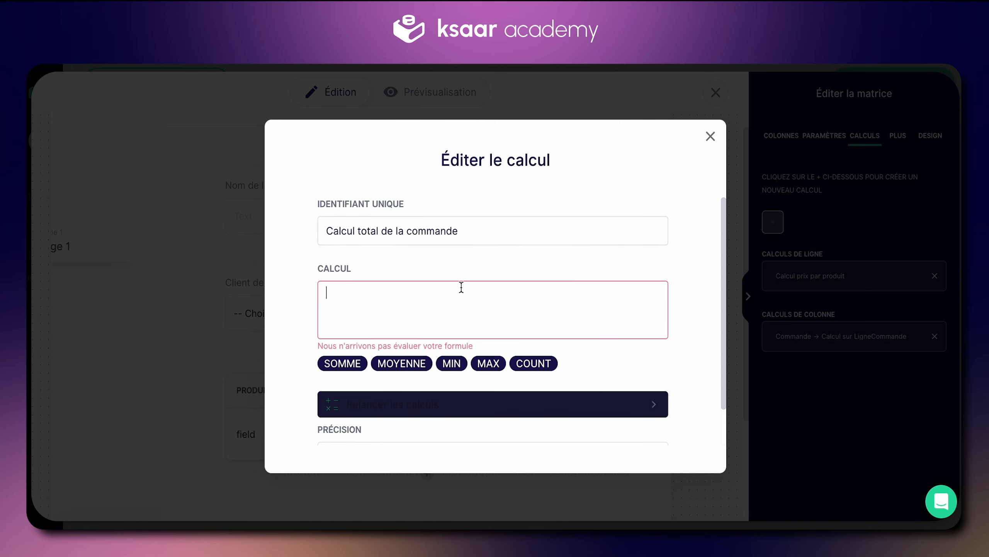
click(343, 363)
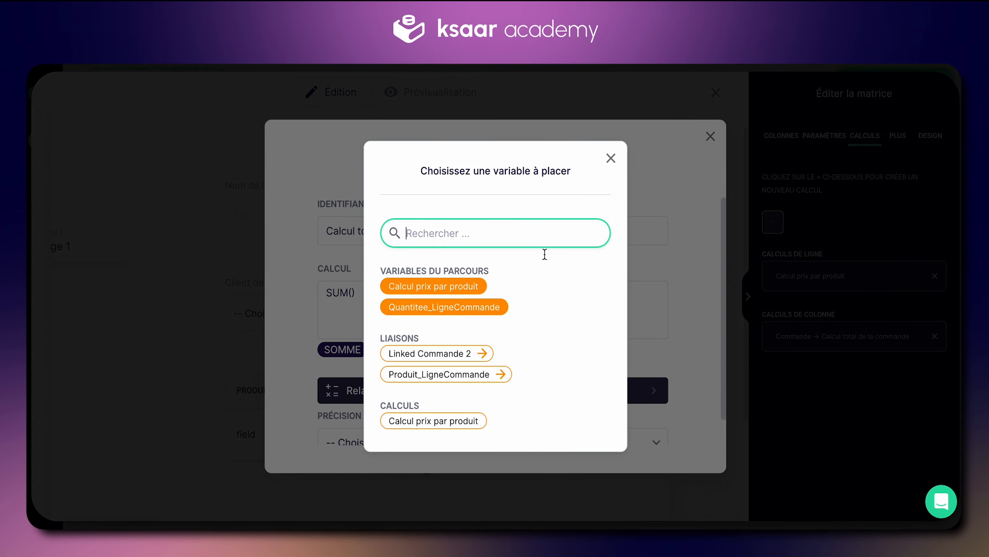
click(420, 420)
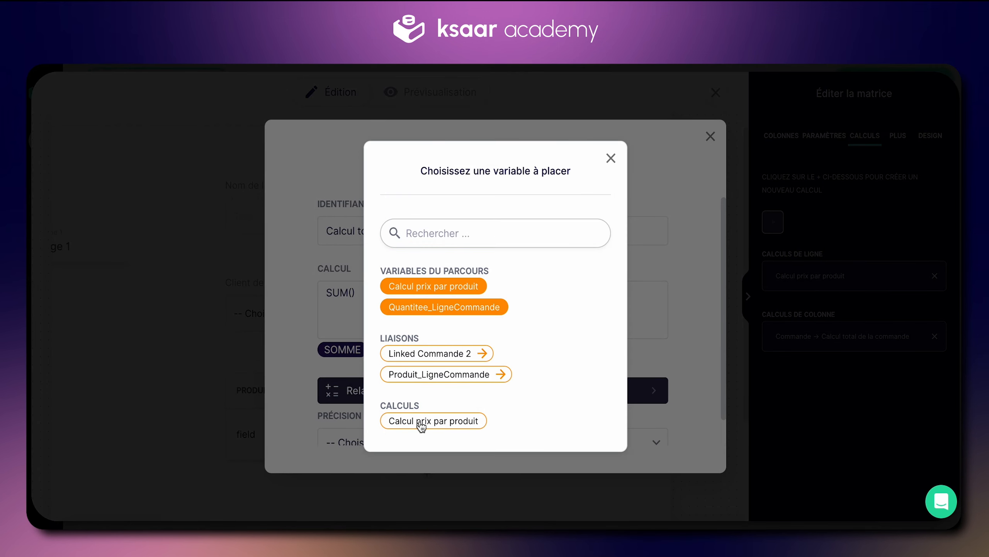
scroll(655, 321, down, 1)
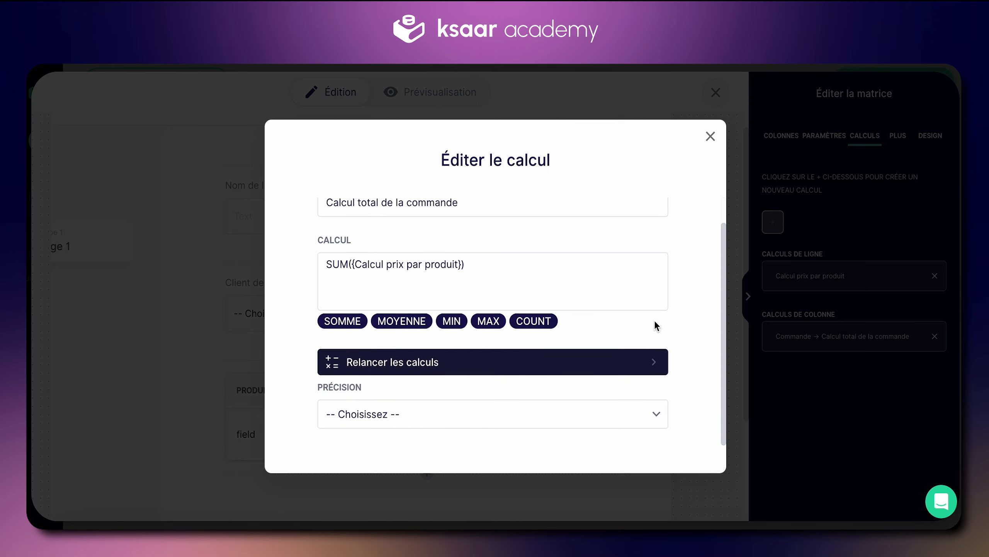
click(350, 417)
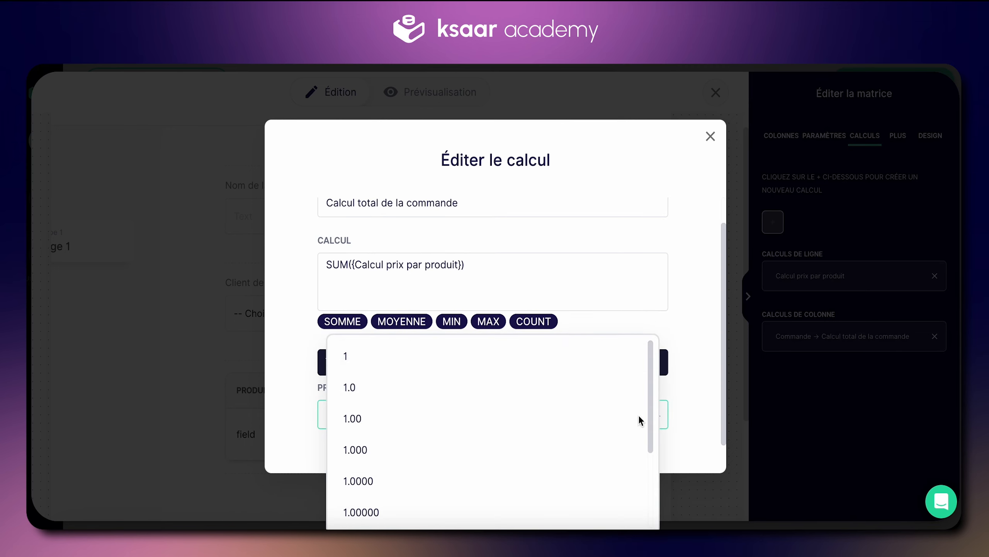
click(372, 418)
click(718, 140)
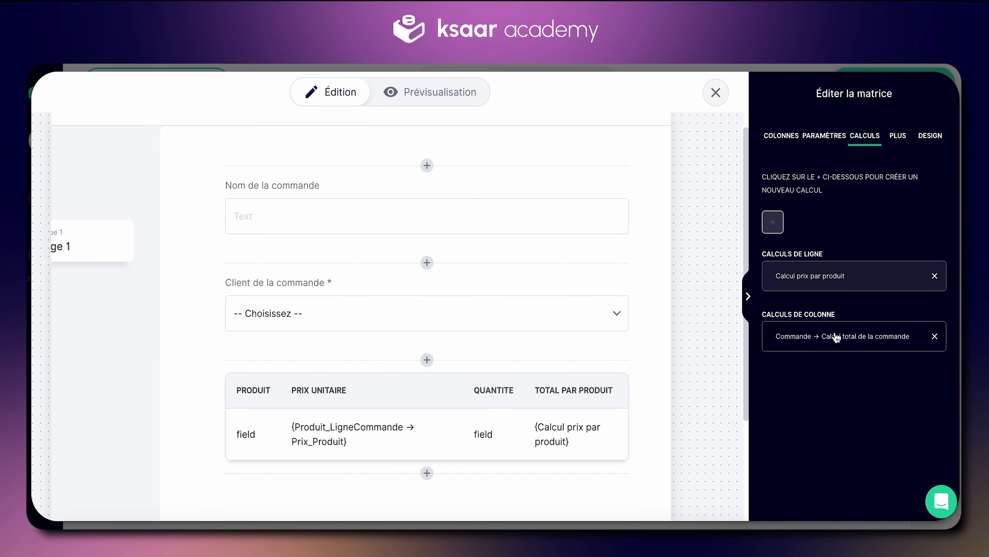
Step: Add a basic text element directly below the matrix in the form
scroll(634, 360, down, 2)
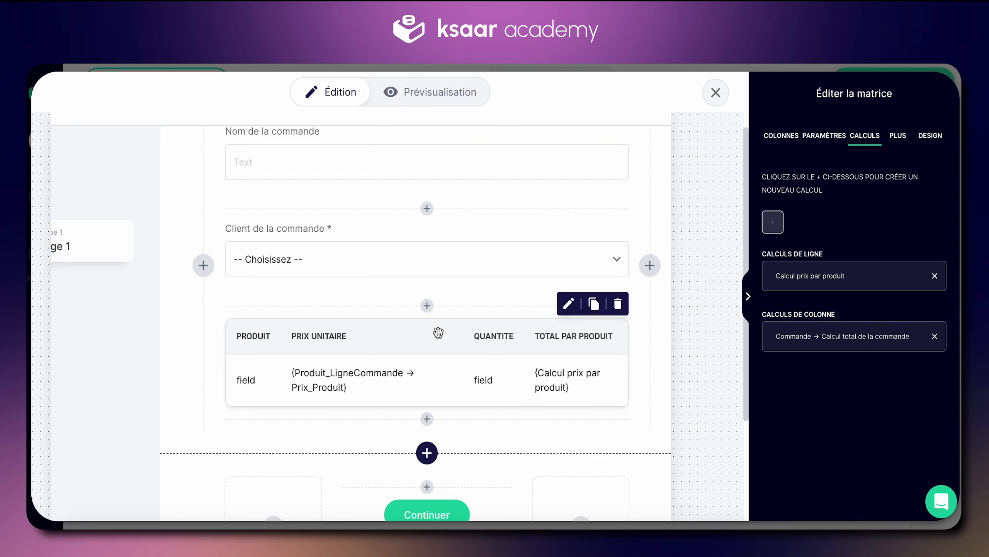
scroll(439, 331, up, 3)
scroll(438, 331, down, 2)
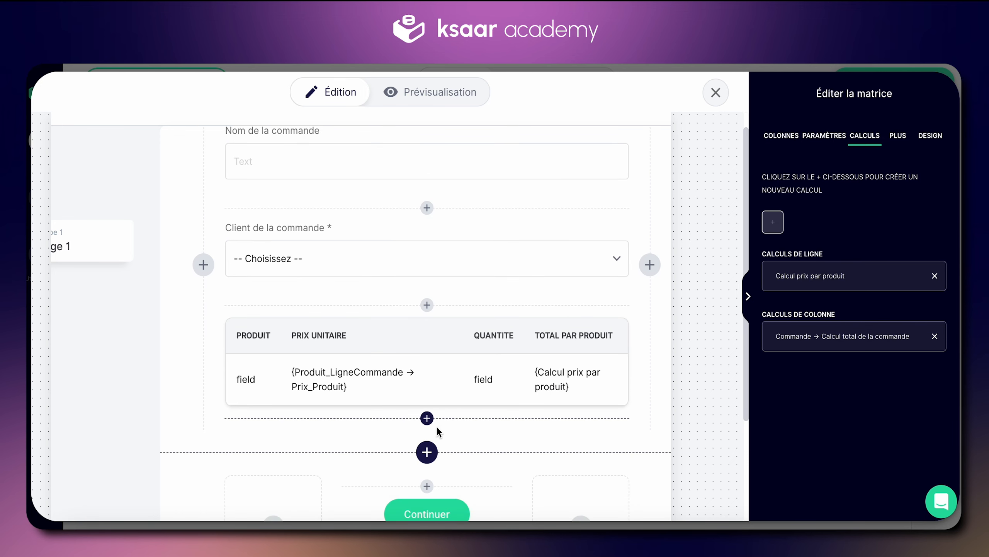
click(427, 418)
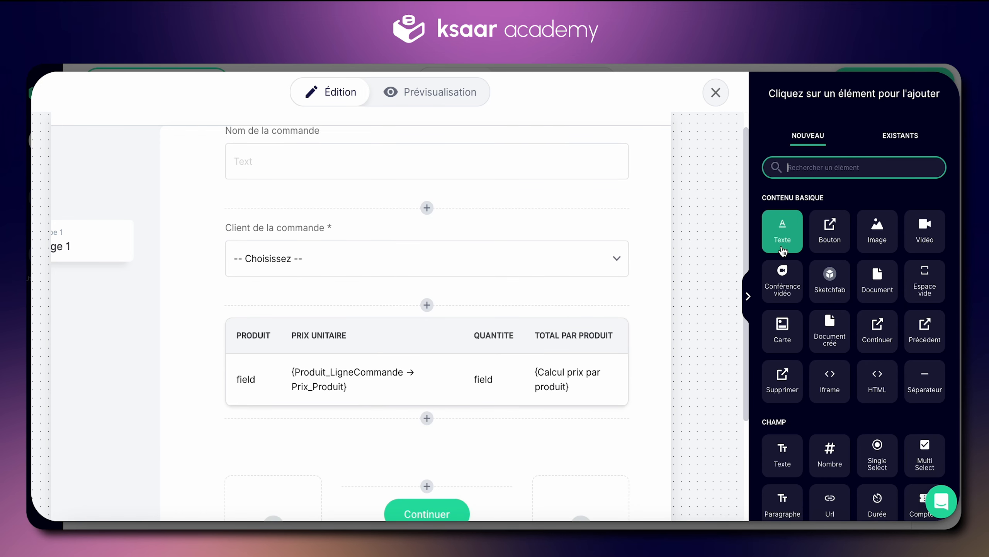
click(785, 248)
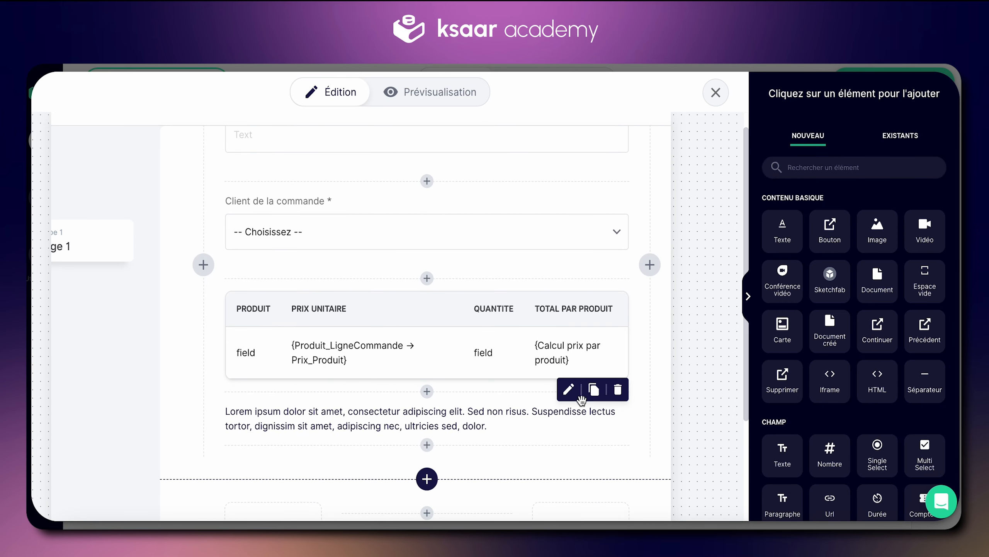
Step: Replace the placeholder text below the matrix with "Total de la commande : {Calcul total de la commande} €.", inserting the calculation as a variable
click(567, 420)
click(913, 288)
key(ctrl+a)
key(BackSpace)
text(T)
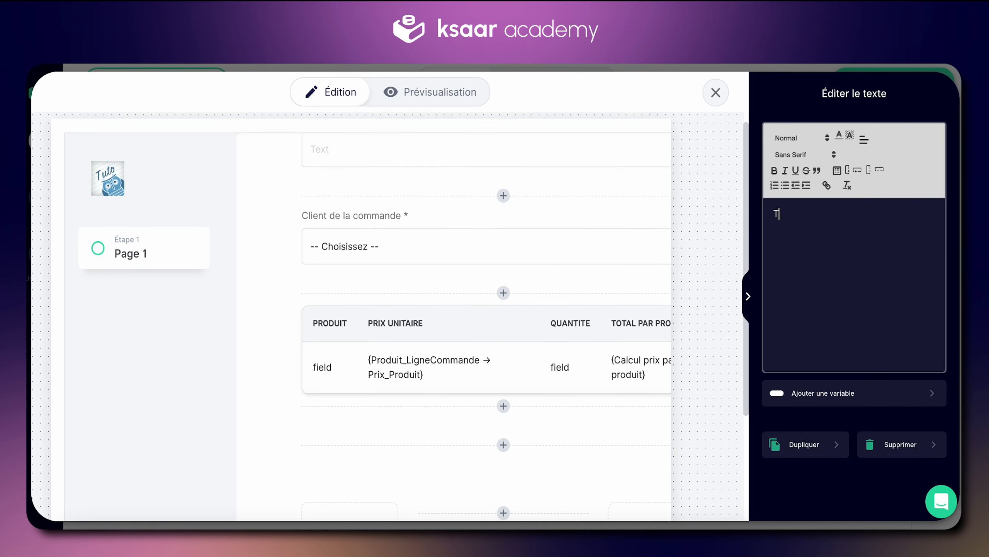
text(otal de la commande :)
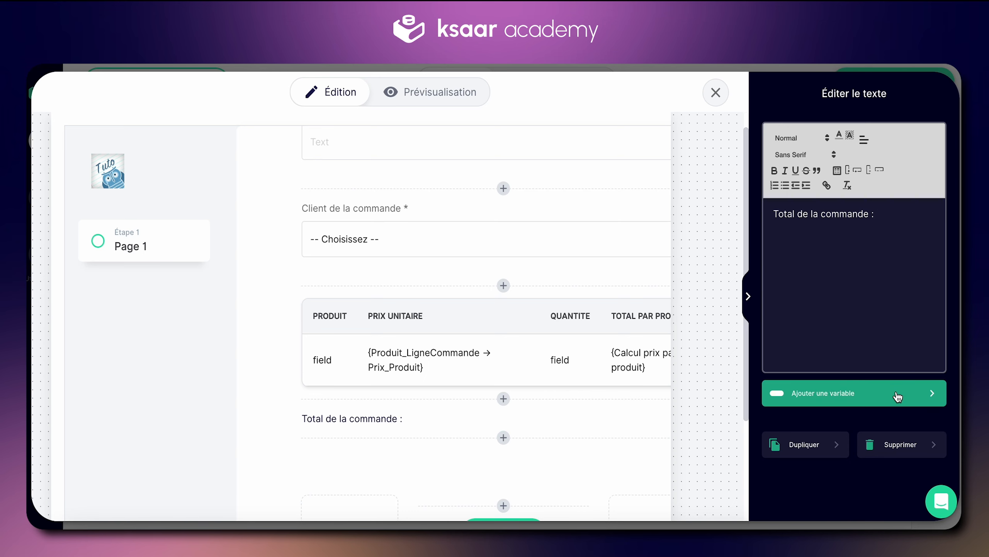
click(896, 393)
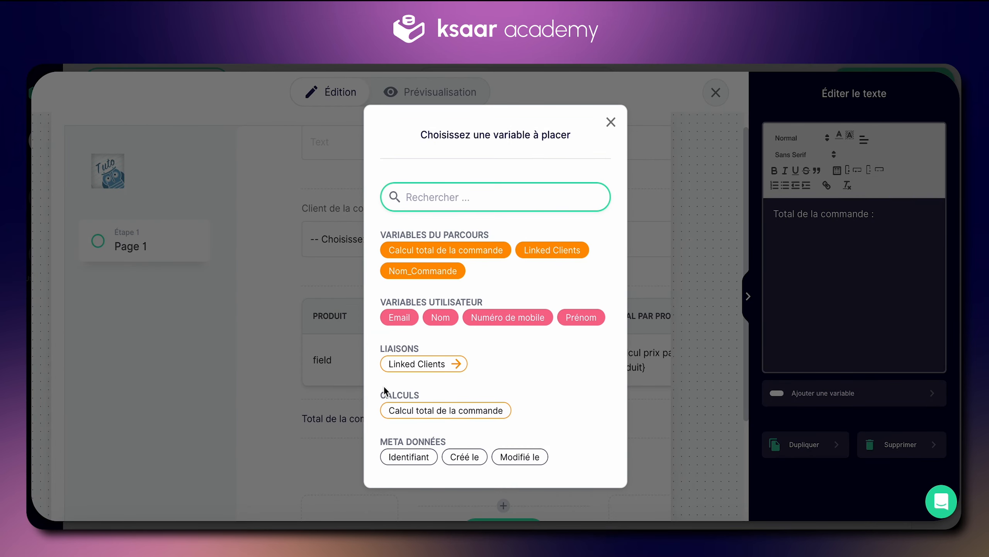
click(459, 416)
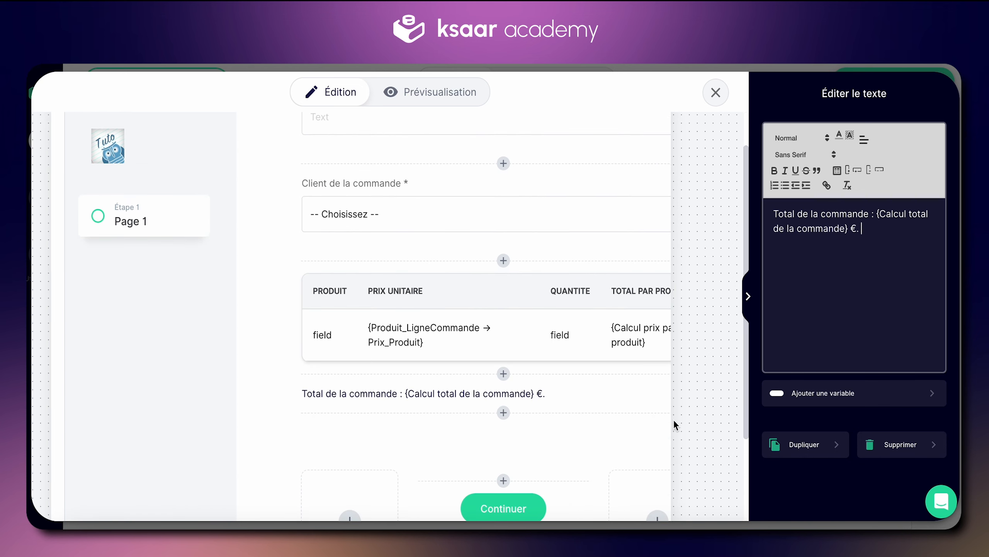
click(748, 296)
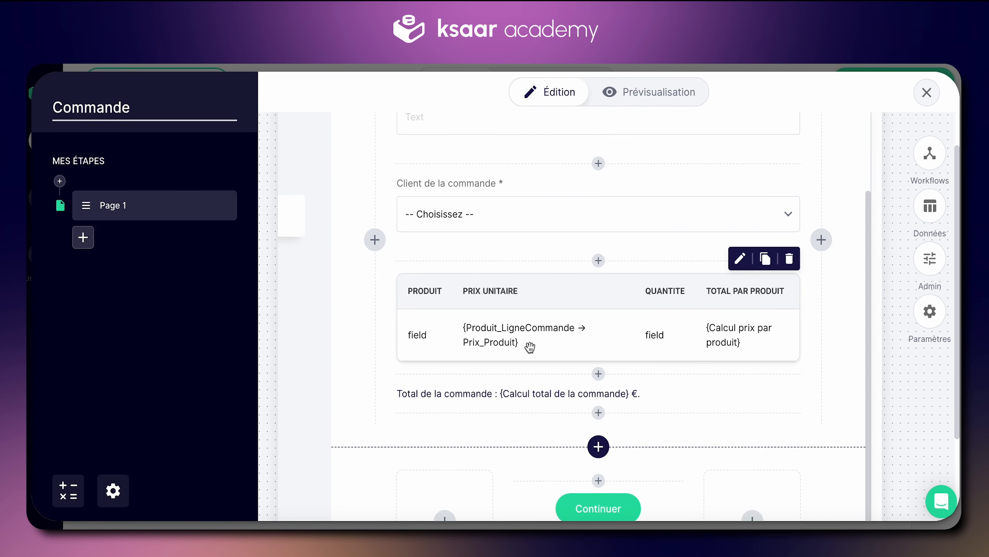
Step: Close the Commande form editor and start creating a new order from the Gestion des commandes page
scroll(543, 291, up, 2)
scroll(514, 414, down, 2)
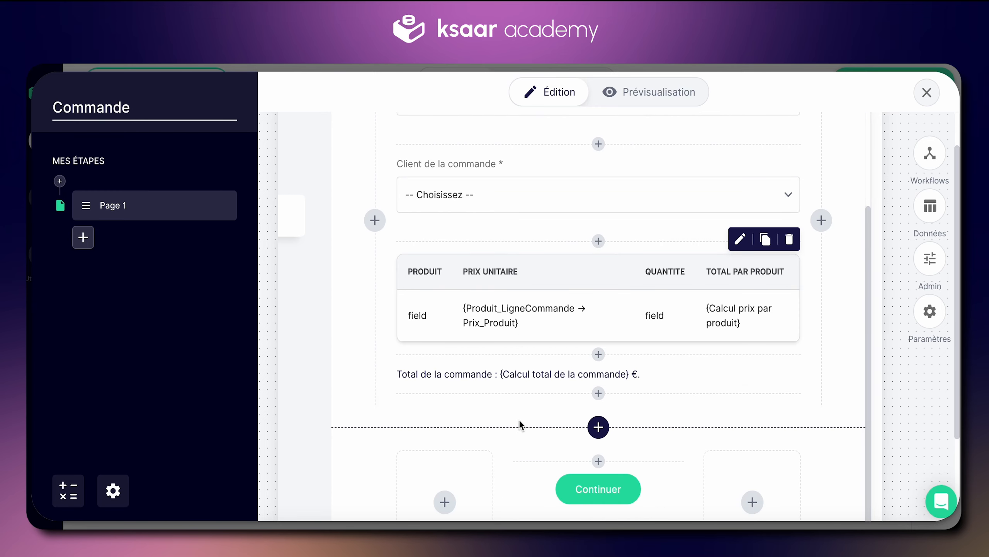
click(927, 93)
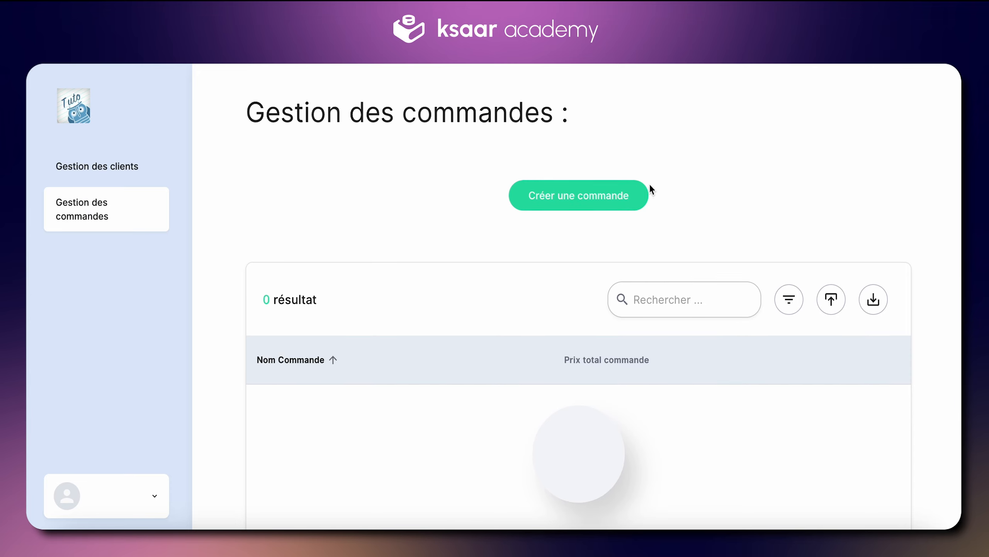
scroll(721, 204, down, 2)
scroll(721, 204, up, 2)
click(587, 201)
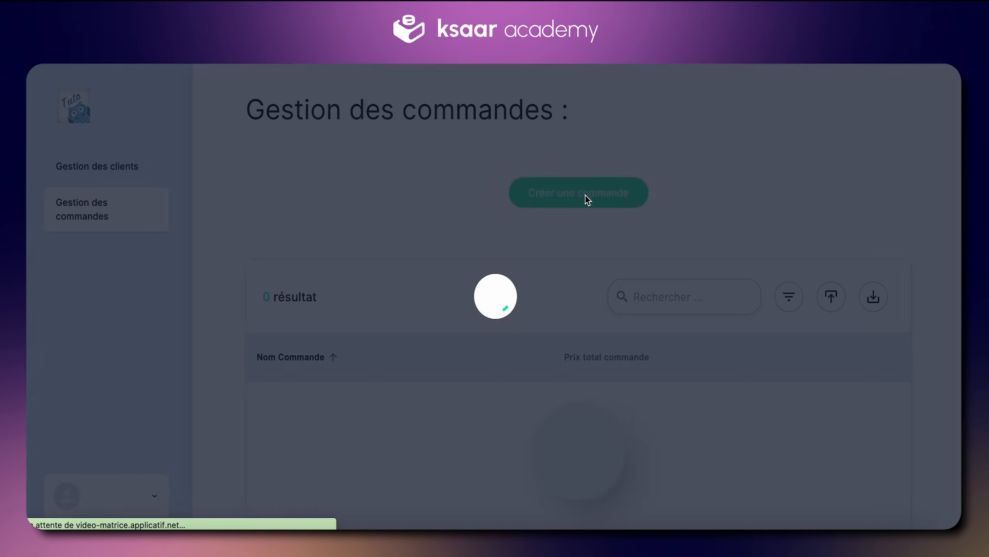
Step: Name the order "Commande n°1" and choose the first listed client as its client
click(395, 196)
text(Commande n°1)
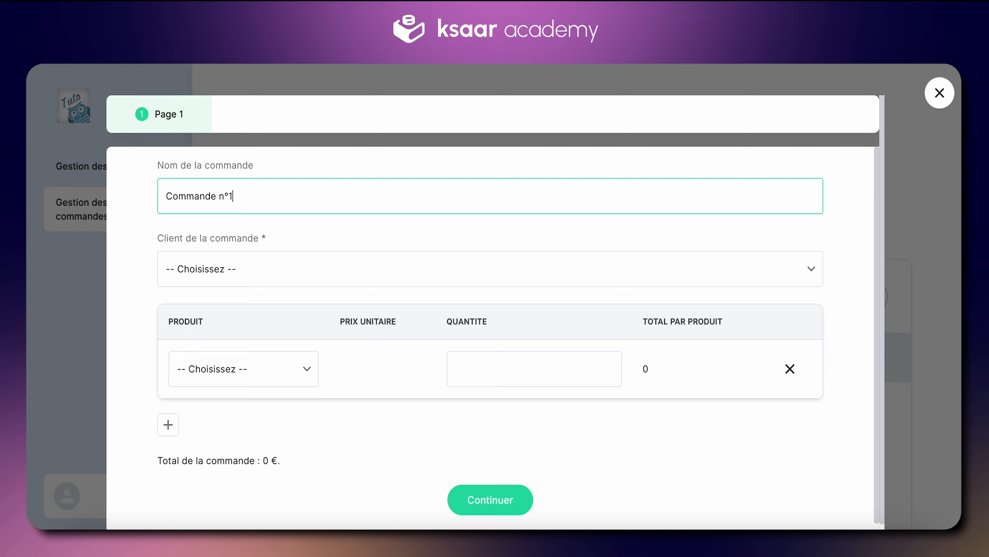
scroll(379, 229, down, 1)
click(362, 256)
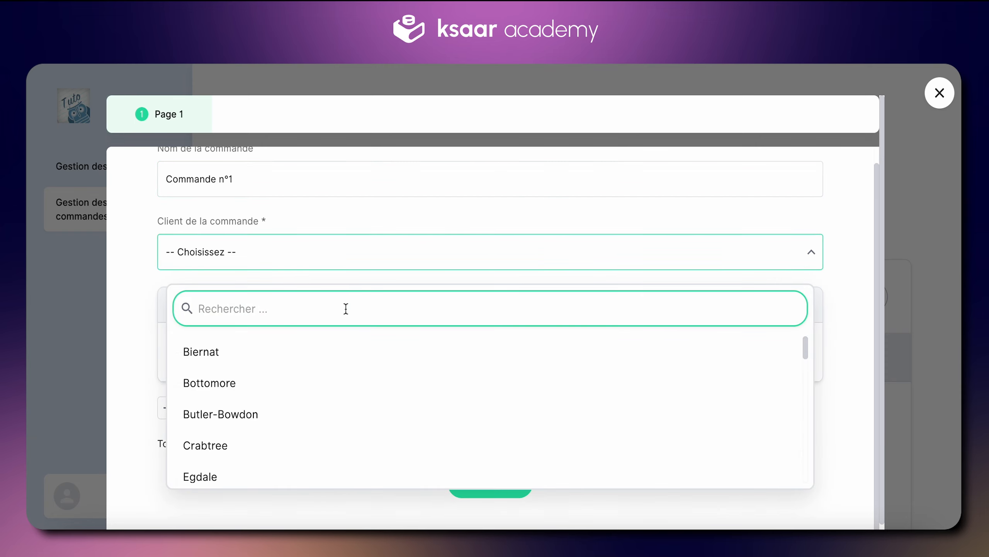
click(253, 357)
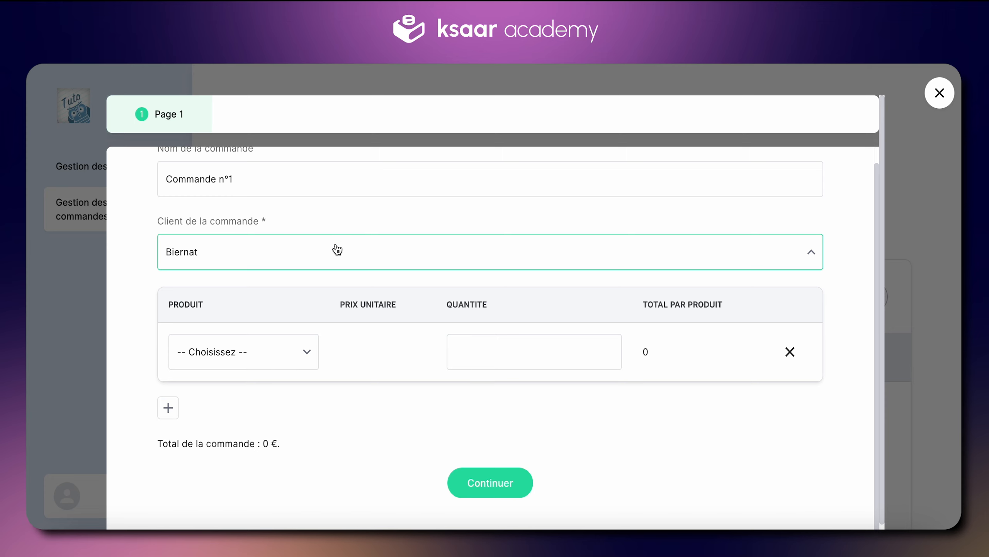
Step: Fill the first order line with the product Iced Tea Concentrate and a quantity of 10
click(261, 355)
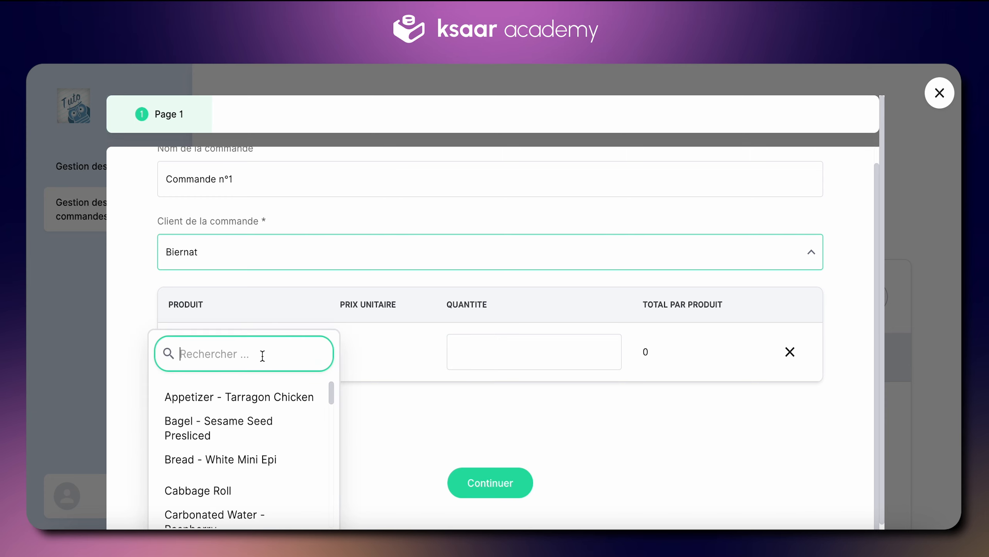
scroll(247, 448, down, 3)
click(226, 449)
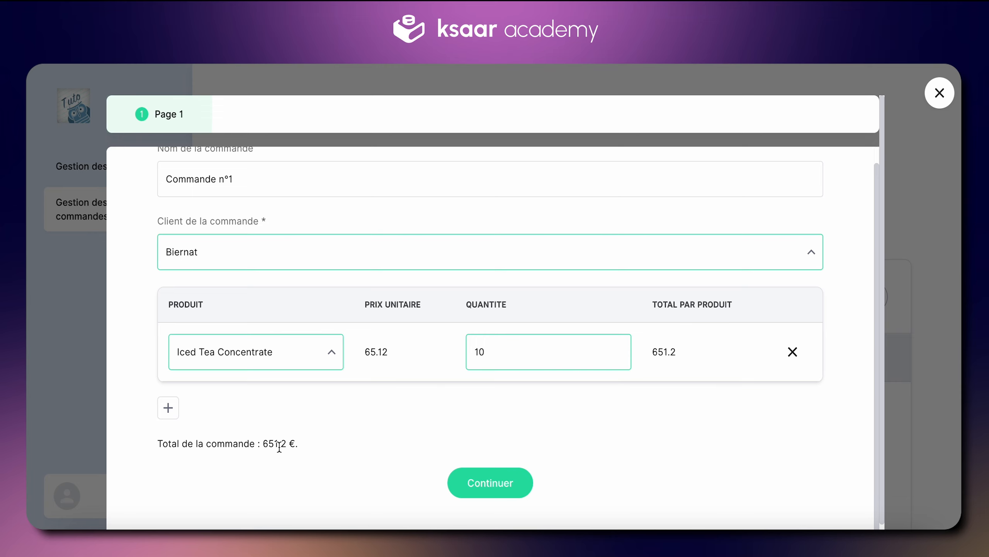
Step: Add a second order line for the product "Nut - Peanut, Roasted" with a quantity of 10
scroll(216, 415, down, 1)
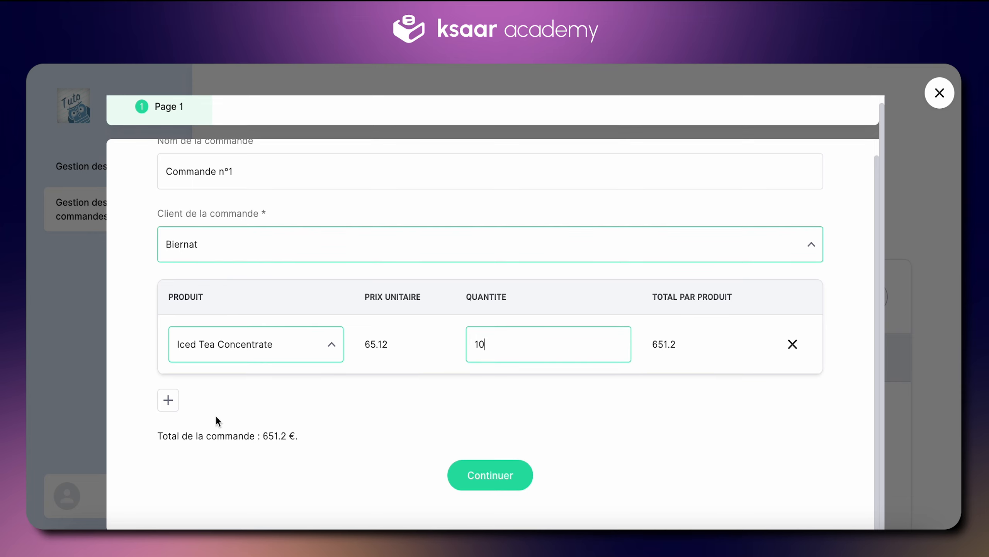
click(168, 400)
click(252, 404)
scroll(255, 444, down, 3)
scroll(255, 450, down, 5)
click(265, 405)
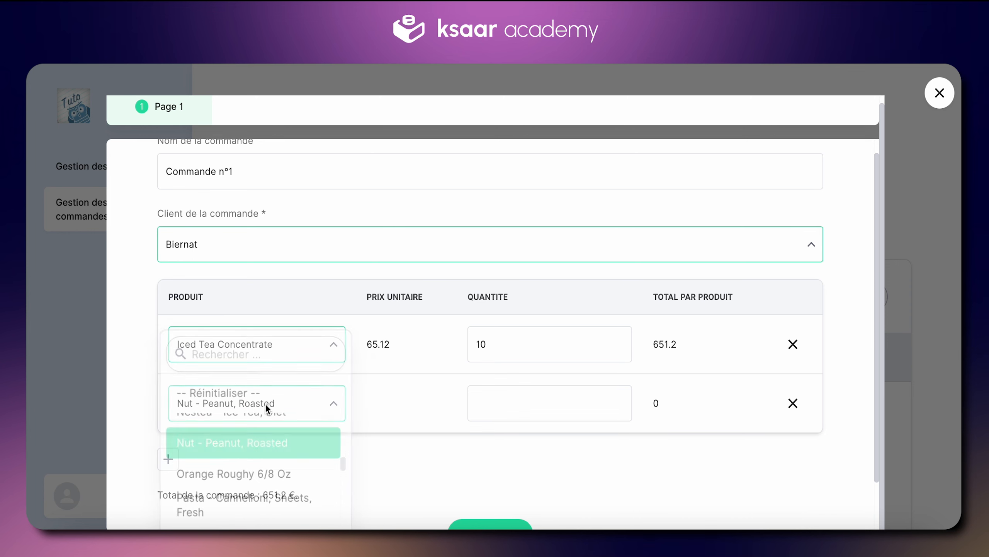
scroll(408, 385, down, 3)
click(532, 343)
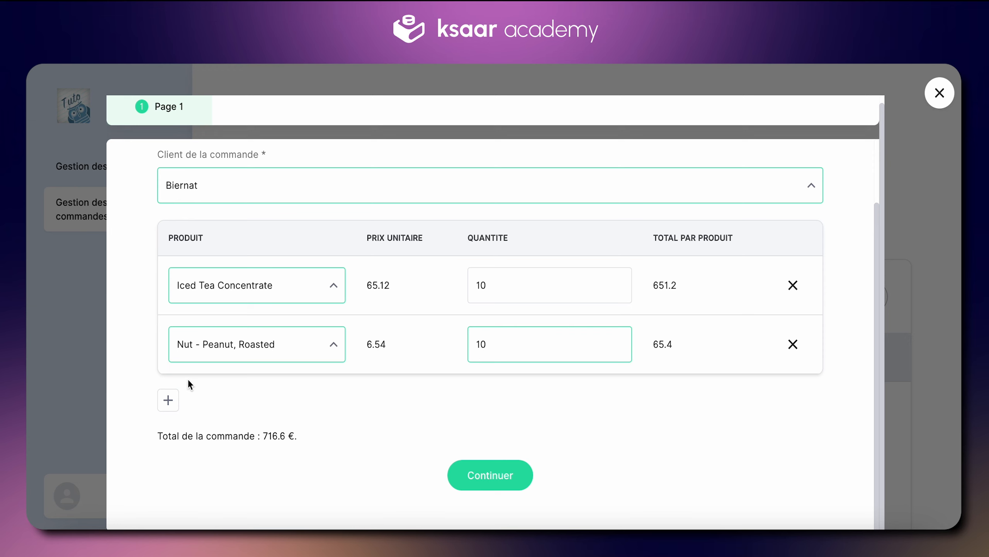
Step: Add a third order line for "Bread - White Mini Epi" with a quantity of 5, and submit the order
click(167, 399)
click(218, 409)
click(254, 457)
click(522, 397)
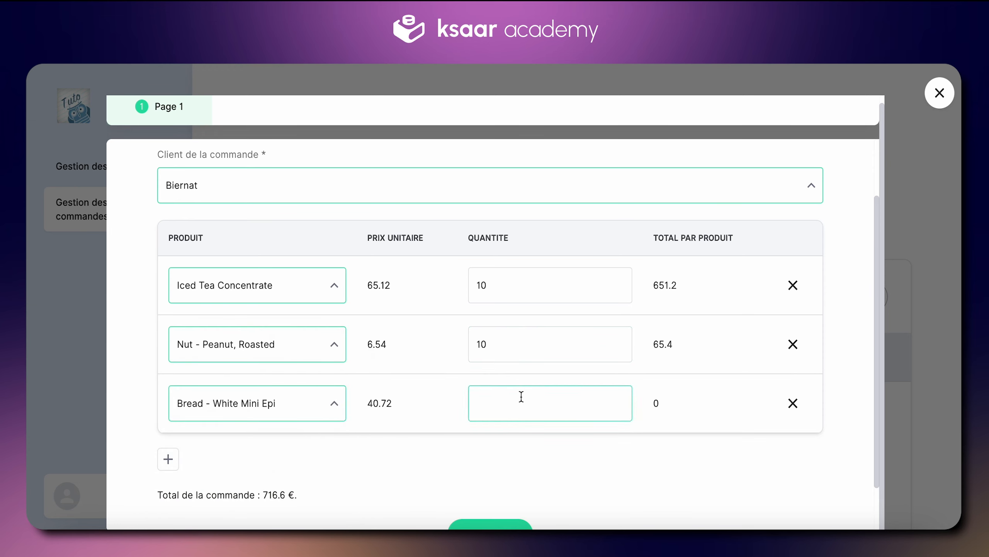
scroll(683, 448, down, 2)
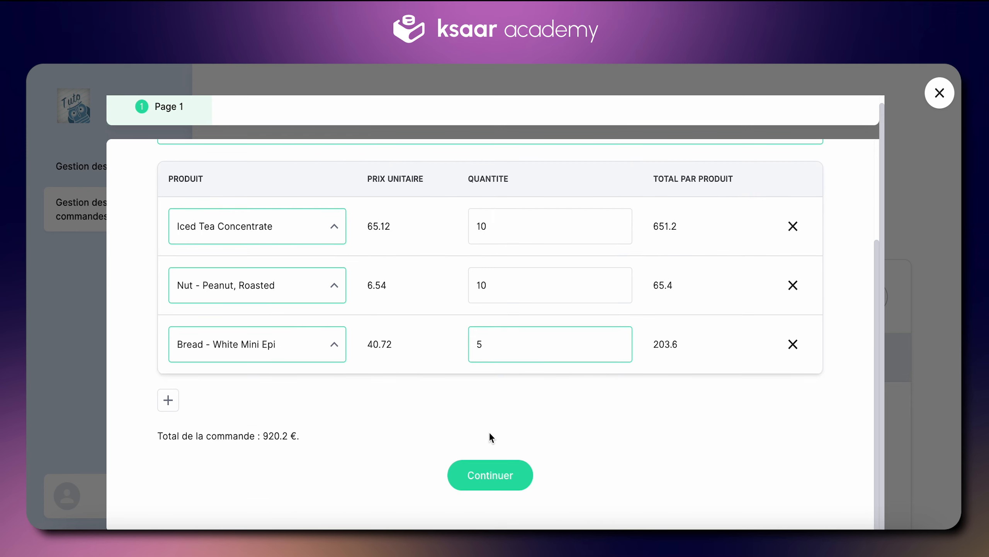
click(492, 473)
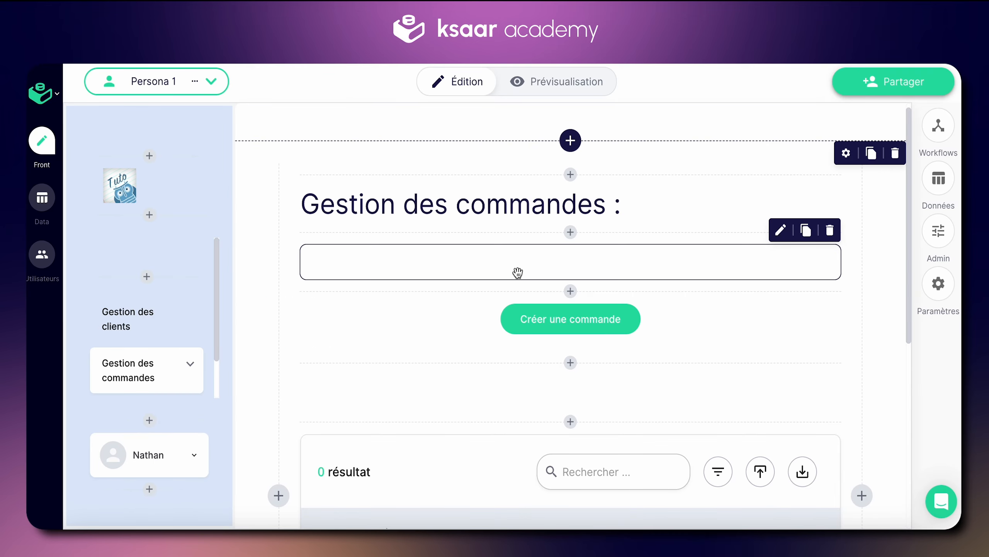
Step: Open the Commande workflow for editing from the Gestion des commandes page's editor
scroll(514, 272, down, 4)
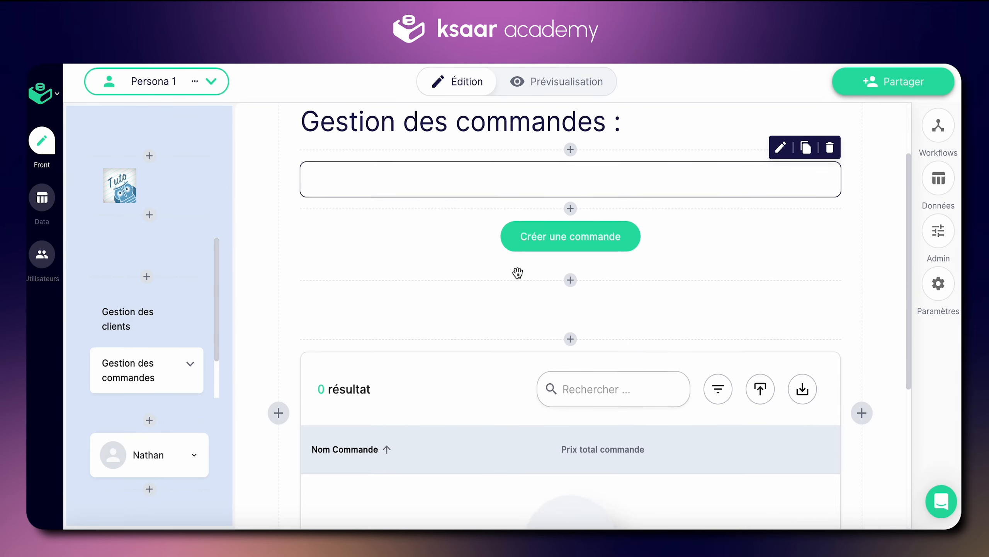
scroll(523, 362, up, 4)
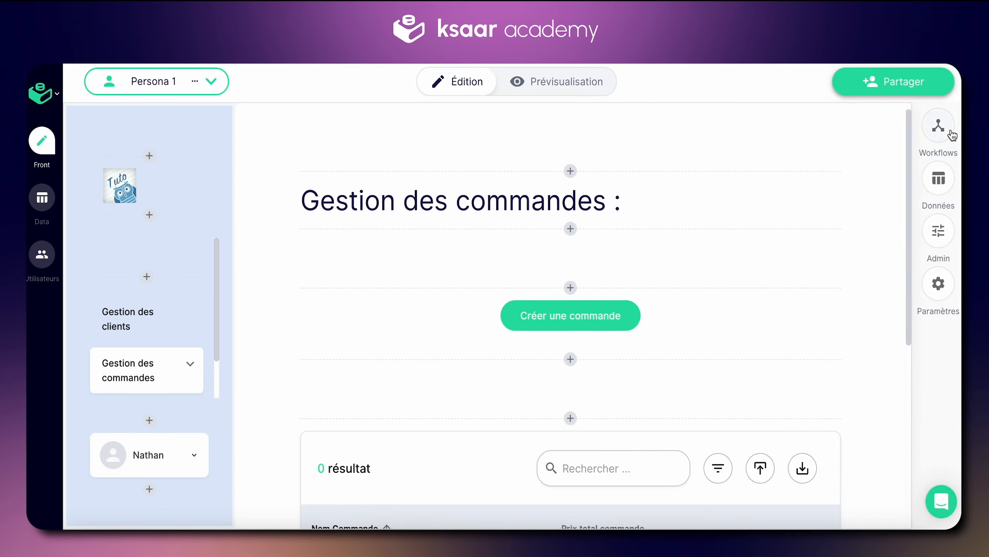
click(943, 126)
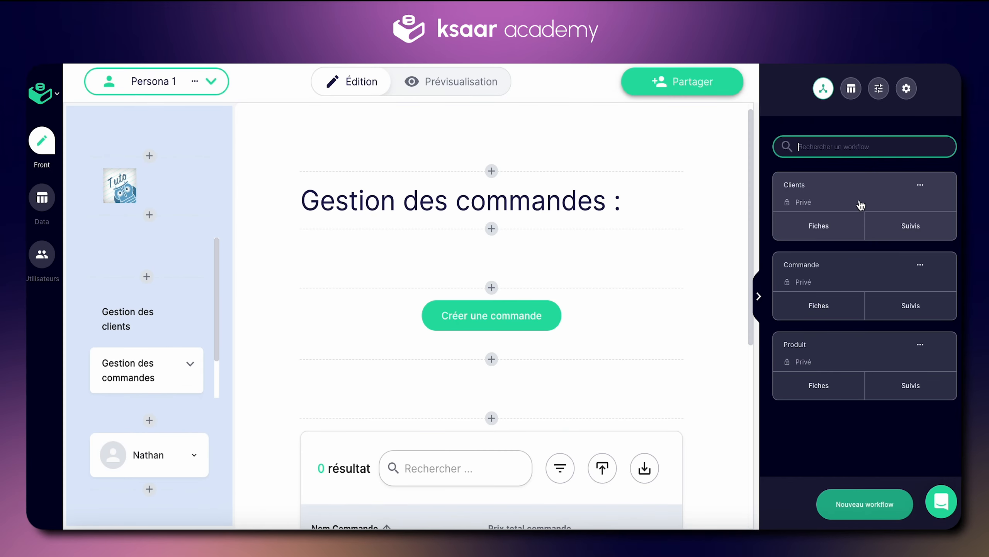
click(847, 274)
scroll(633, 350, down, 1)
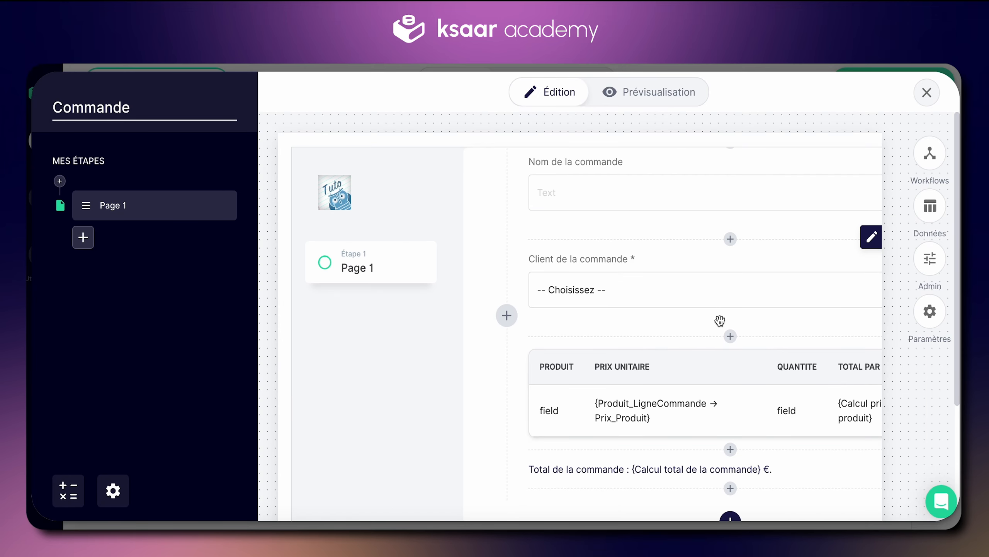
Step: Add a Single Select field between the Client de la commande field and the product matrix
click(729, 336)
scroll(830, 269, down, 1)
text(single)
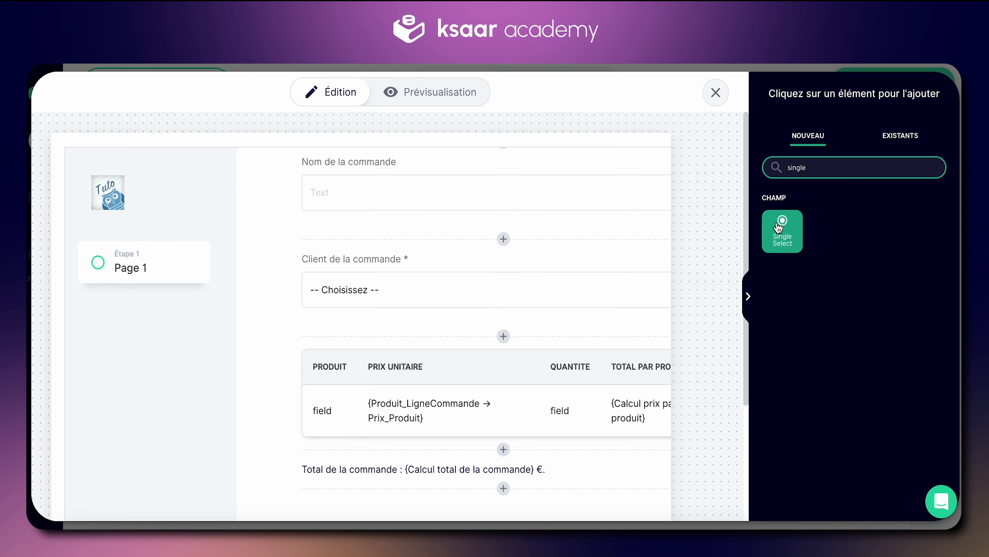
click(783, 230)
Step: Label the new Single Select field "Type de commande" and set its unique identifier to "TypeCommande"
click(505, 334)
triple_click(852, 221)
text(Type de)
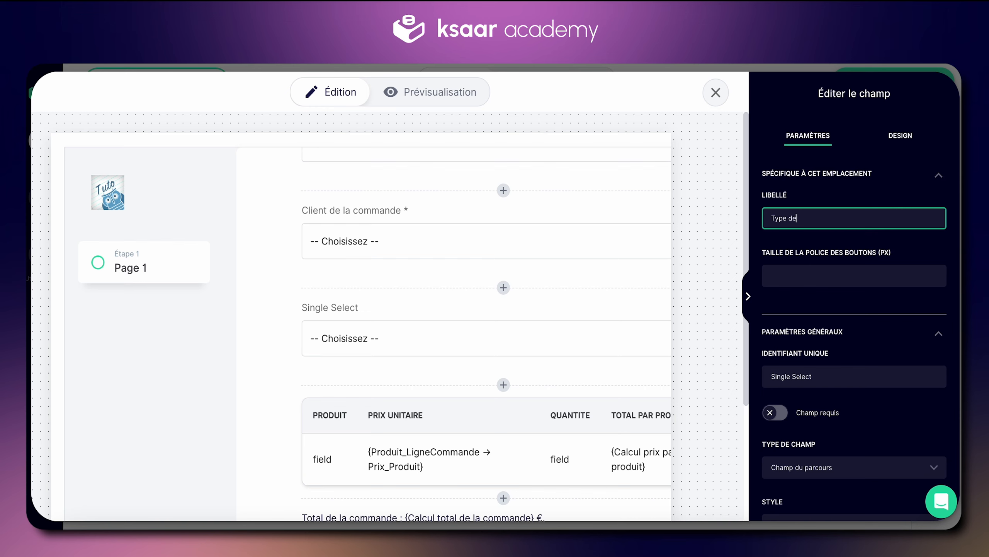
text( commande)
scroll(833, 337, down, 1)
triple_click(820, 346)
text(TypeCommande)
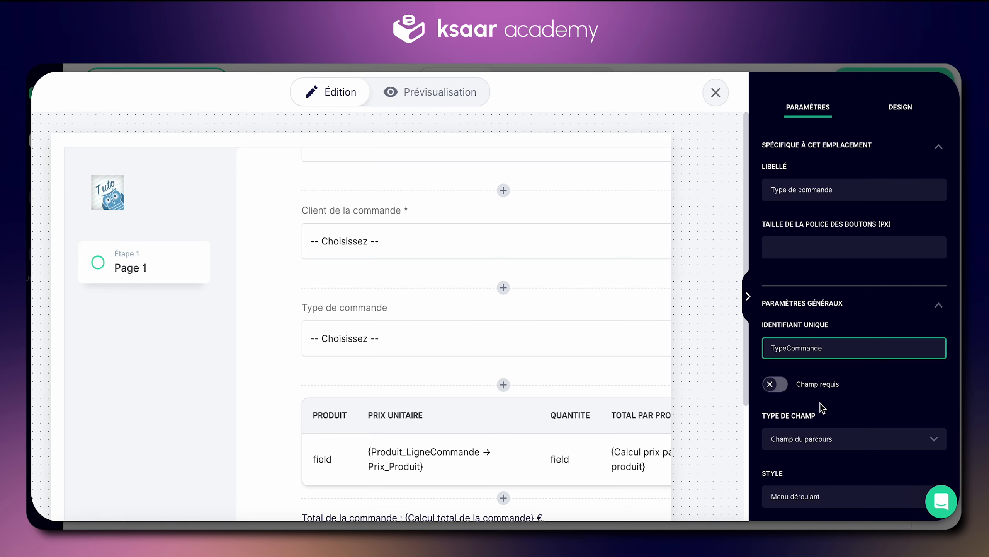
Step: Define the field's options as "Commande express", "Commande classique" and "Commande non prioritaire"
scroll(822, 408, down, 3)
triple_click(820, 412)
key(BackSpace)
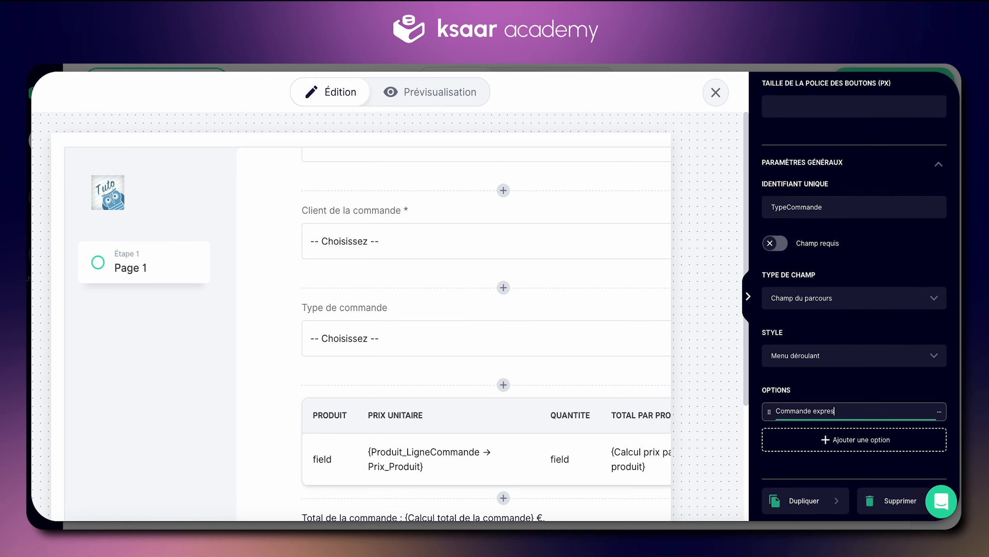
click(829, 440)
text(Commande cla)
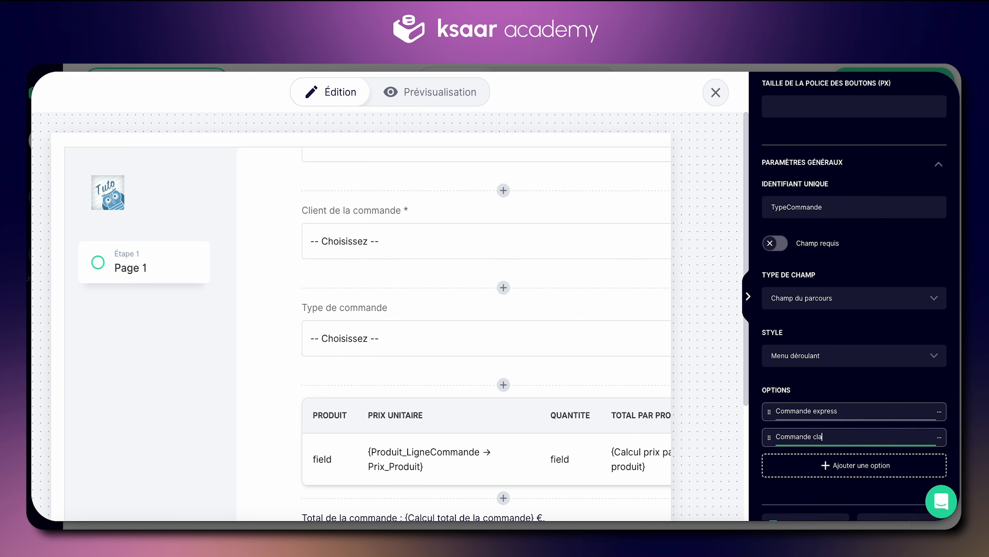
text(ssique)
click(846, 465)
text(Commande non prioritaire)
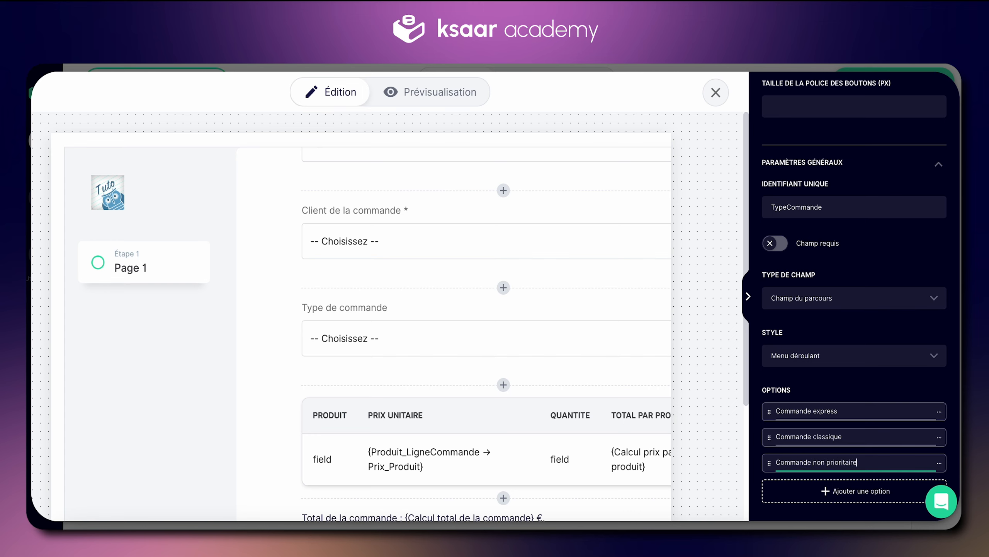
Step: Set the value of Commande express to 1 and assign values to Commande classique and Commande non prioritaire
scroll(863, 398, down, 2)
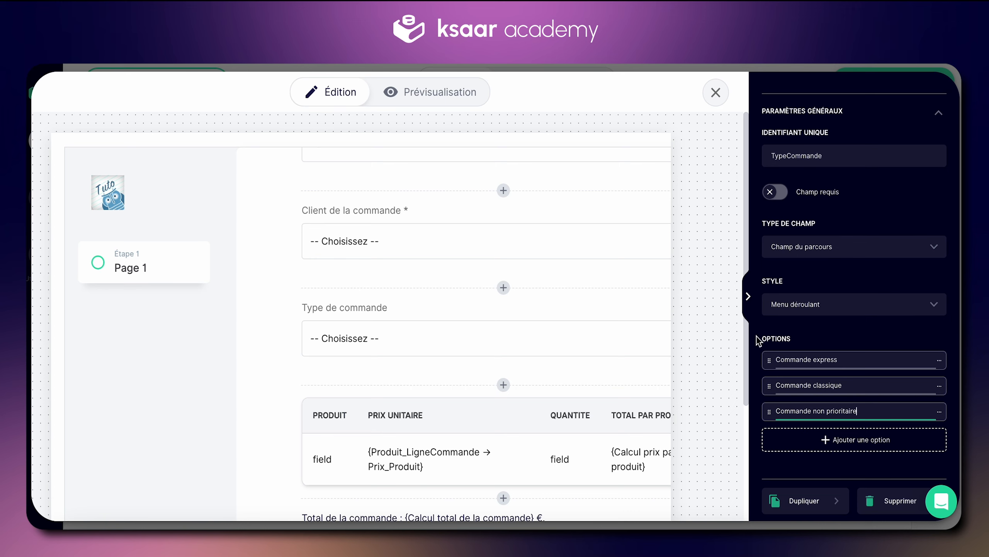
click(939, 360)
click(907, 306)
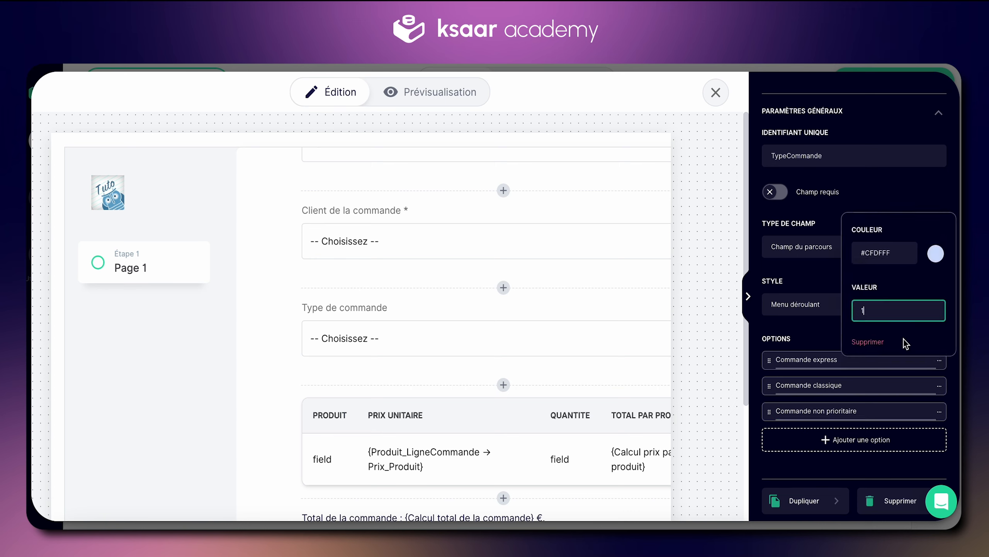
click(916, 374)
click(940, 386)
click(900, 336)
click(892, 394)
click(939, 411)
click(886, 356)
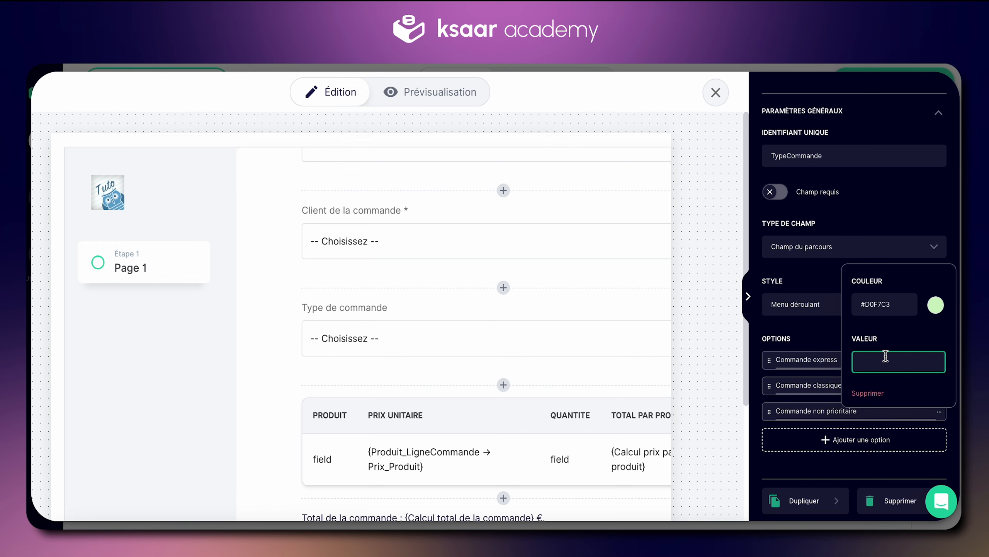
click(814, 326)
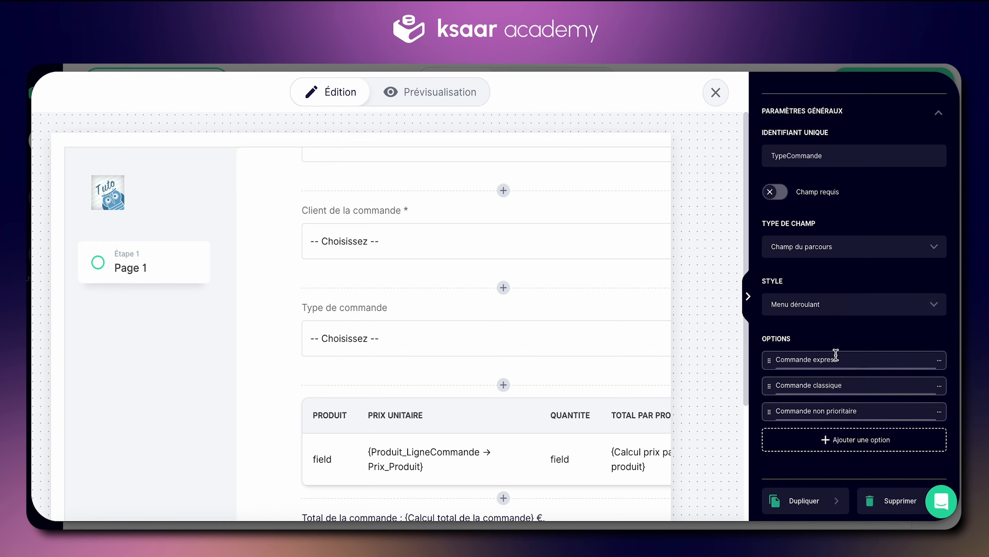
Step: Make the Type de commande field required
scroll(844, 381, up, 1)
scroll(842, 380, up, 2)
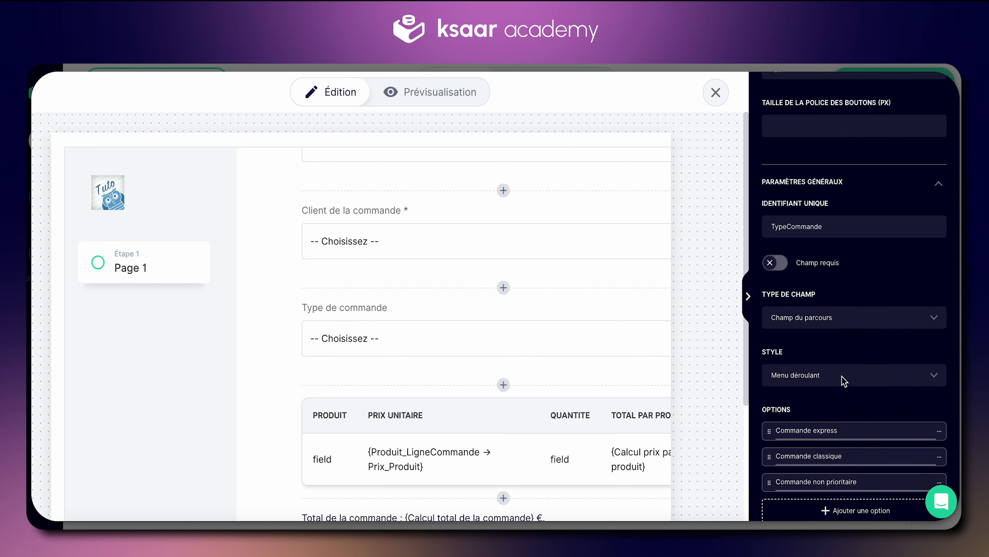
scroll(842, 380, down, 3)
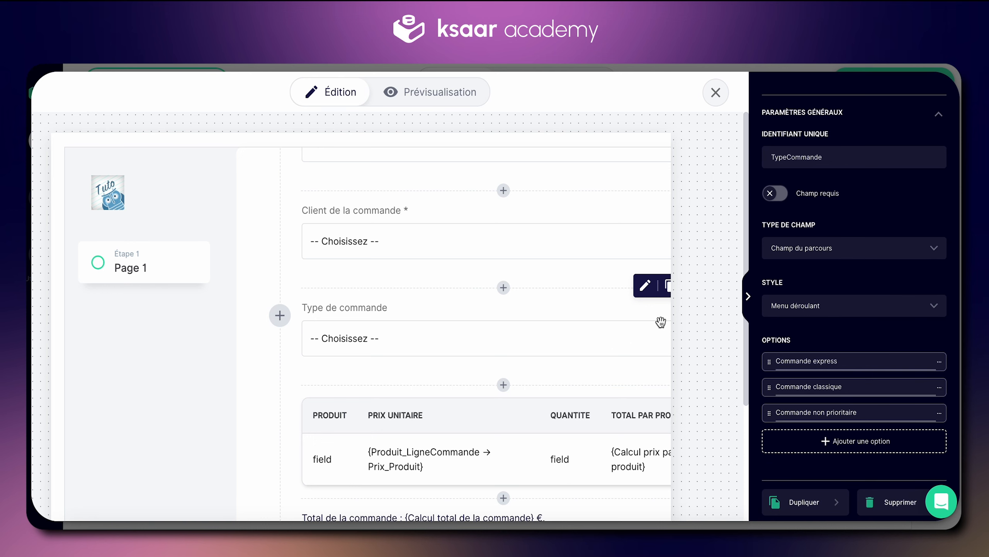
click(777, 193)
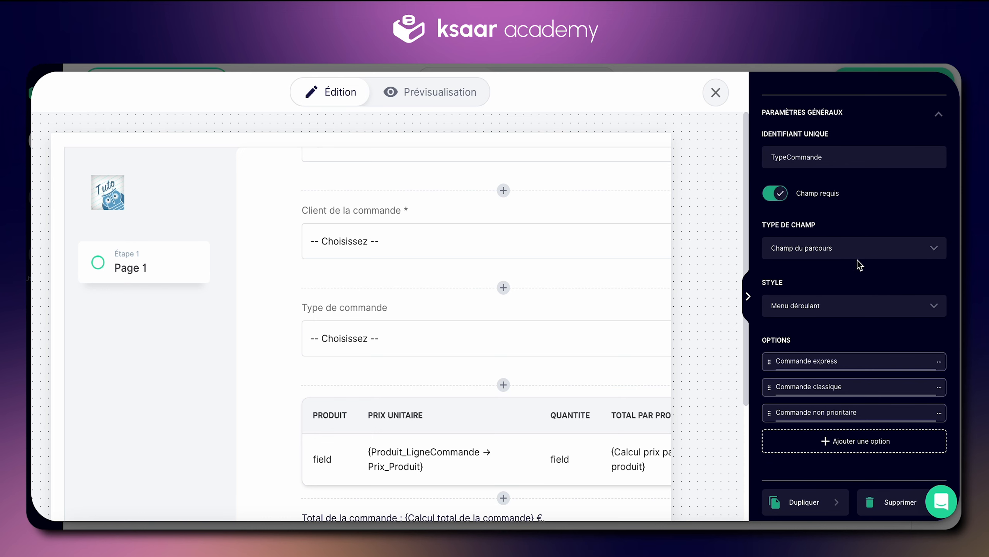
scroll(693, 328, up, 2)
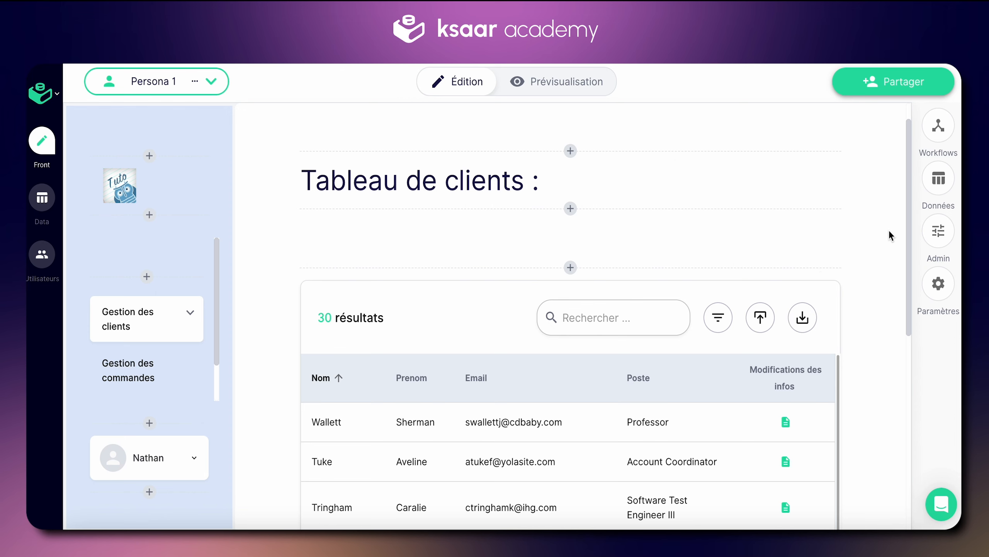
Step: Review the settings of the Client de la commande field in the Commande workflow, including its link to Clients
click(938, 135)
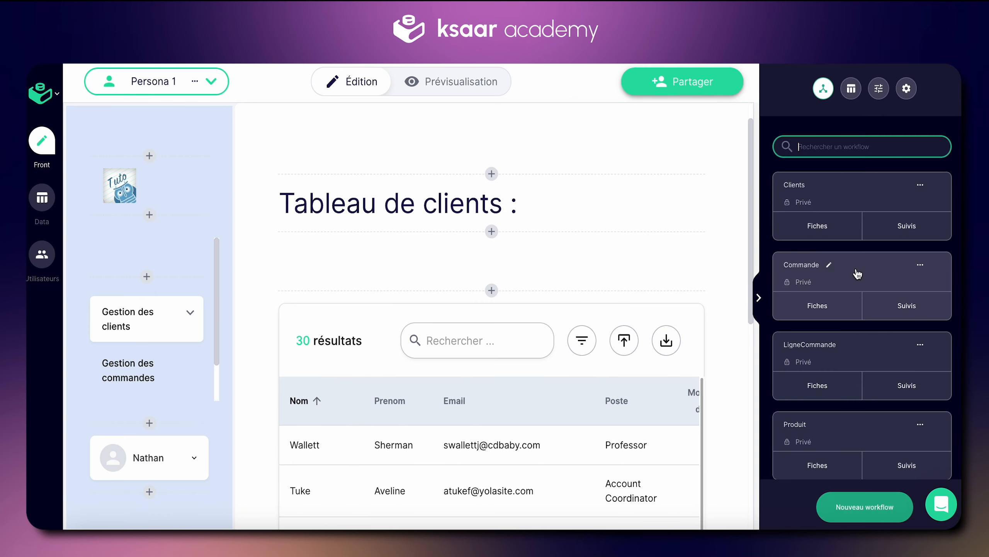
click(858, 277)
scroll(720, 312, down, 3)
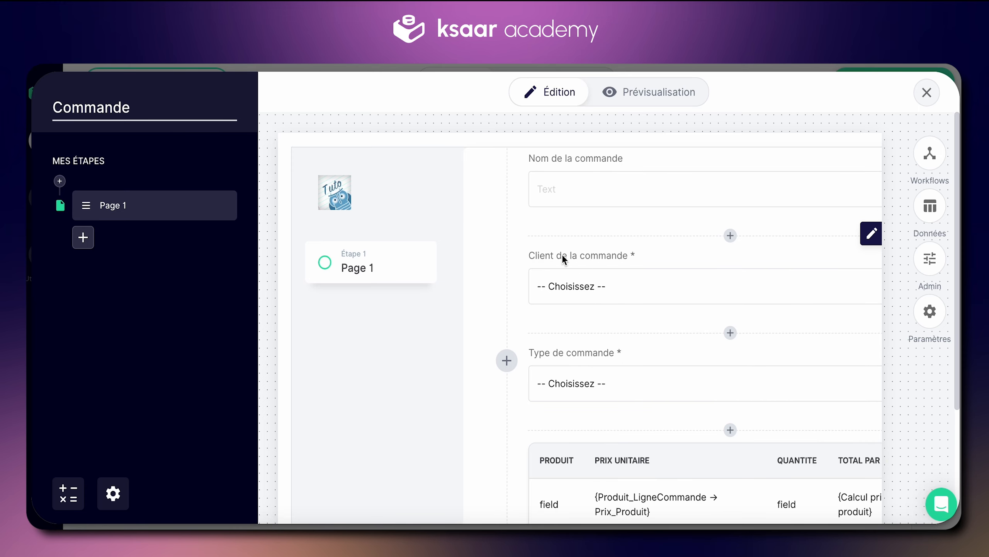
click(588, 286)
scroll(775, 374, down, 3)
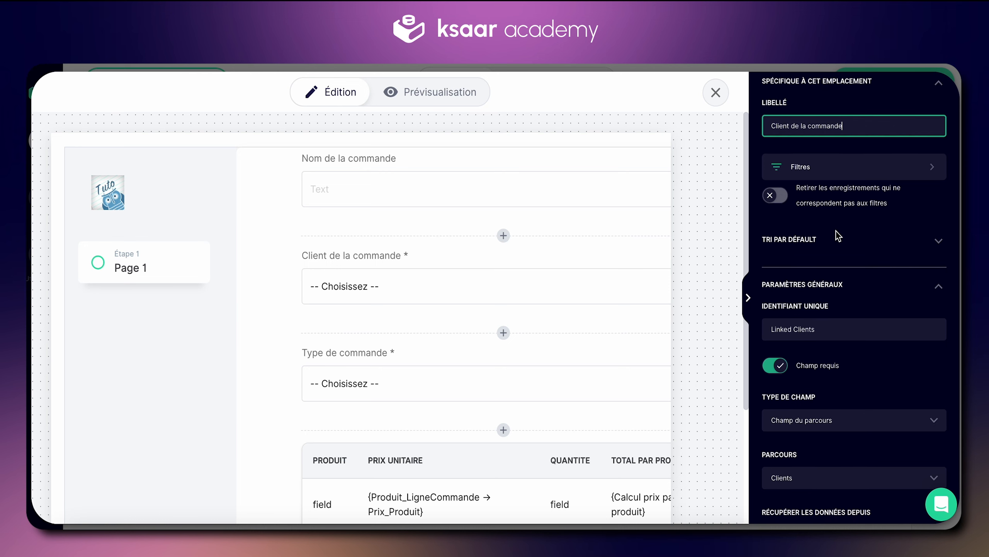
scroll(839, 234, up, 3)
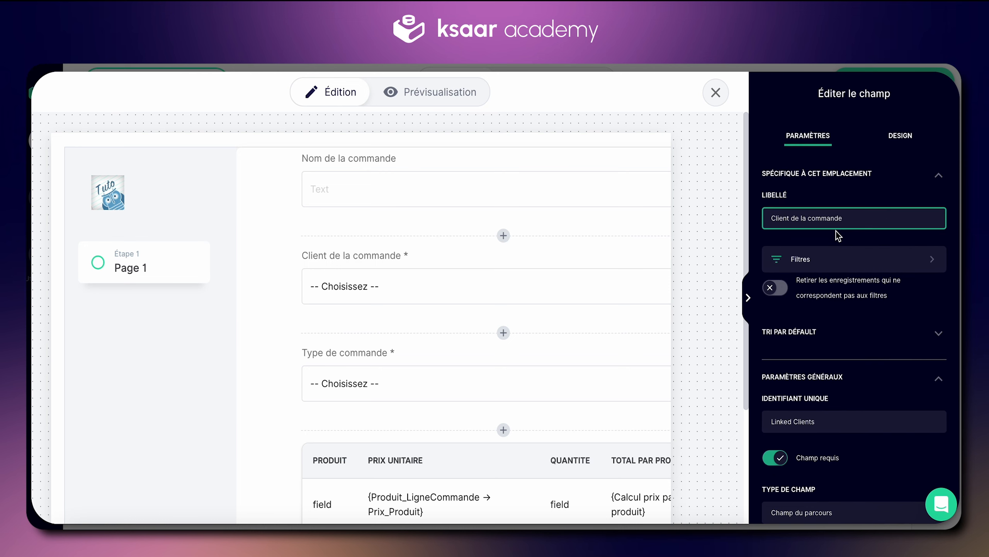
click(716, 93)
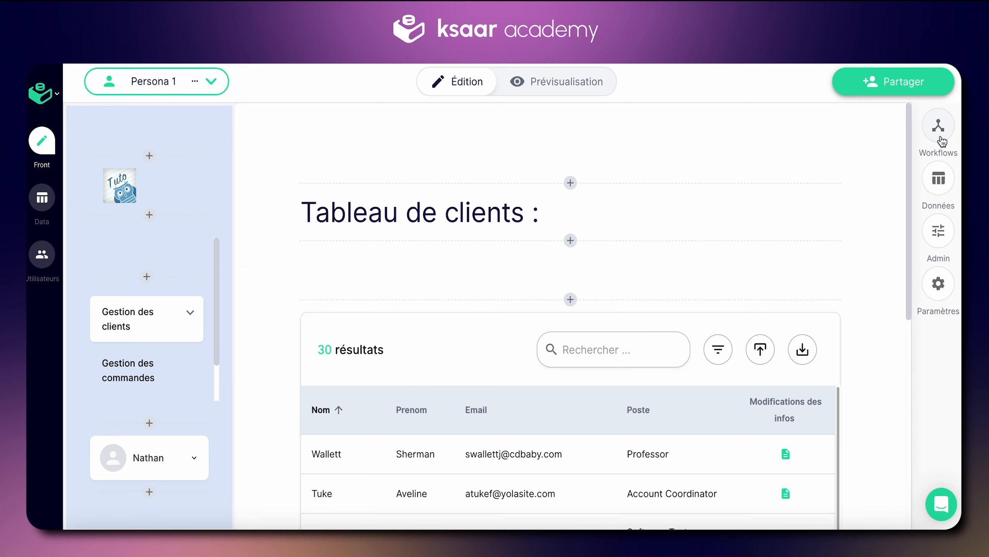
Step: Open the Clients record form "Modifier les infos clients" on its "Statistiques sur les commandes" page
click(939, 125)
click(815, 233)
click(839, 215)
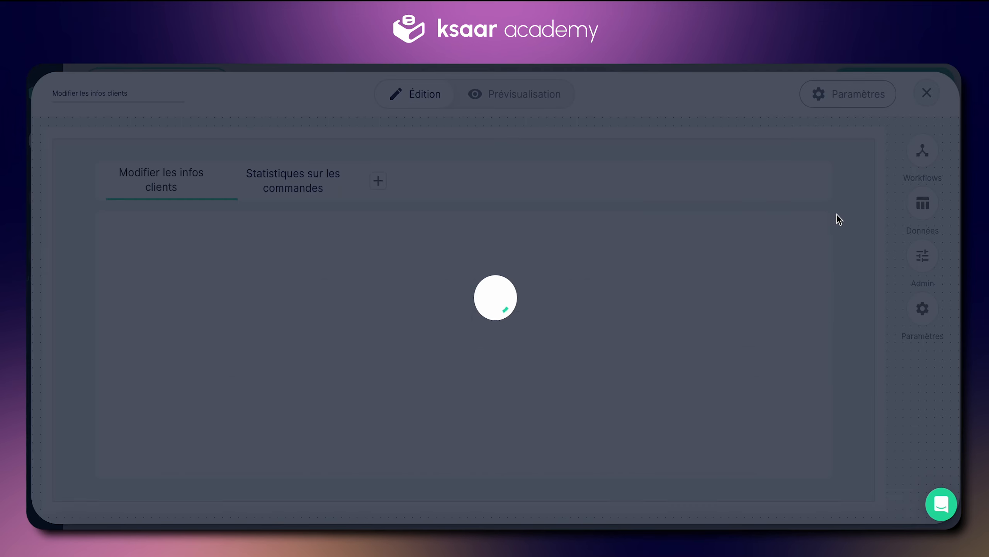
click(278, 197)
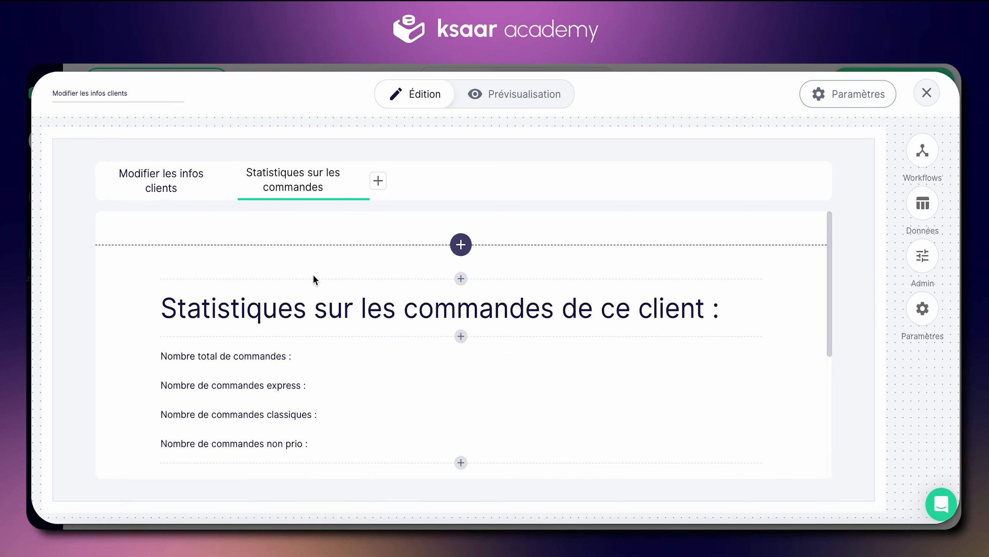
Step: Add the existing Commande matrix to the empty block below the order statistics text
scroll(319, 308, down, 4)
scroll(326, 338, down, 2)
click(459, 371)
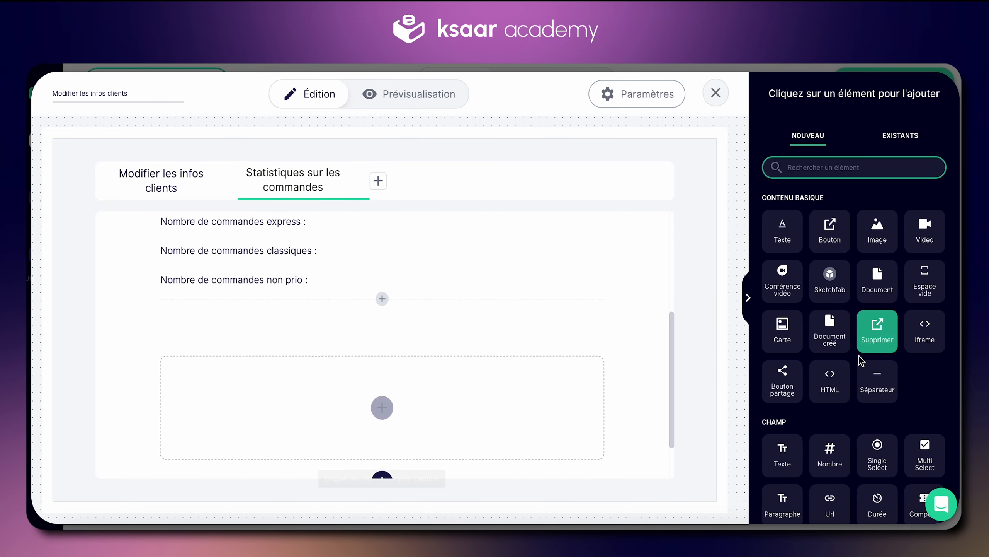
scroll(860, 351, down, 3)
scroll(861, 360, down, 8)
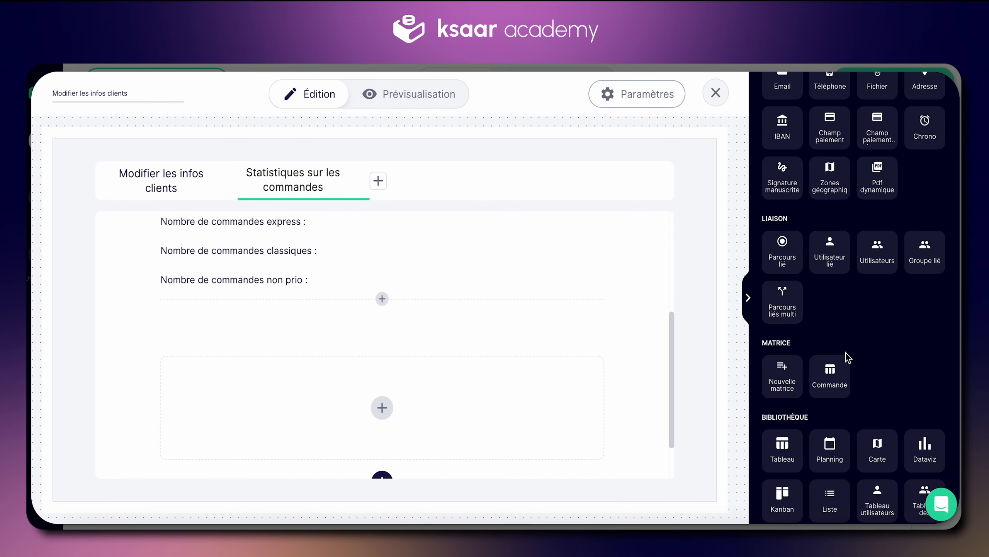
click(831, 389)
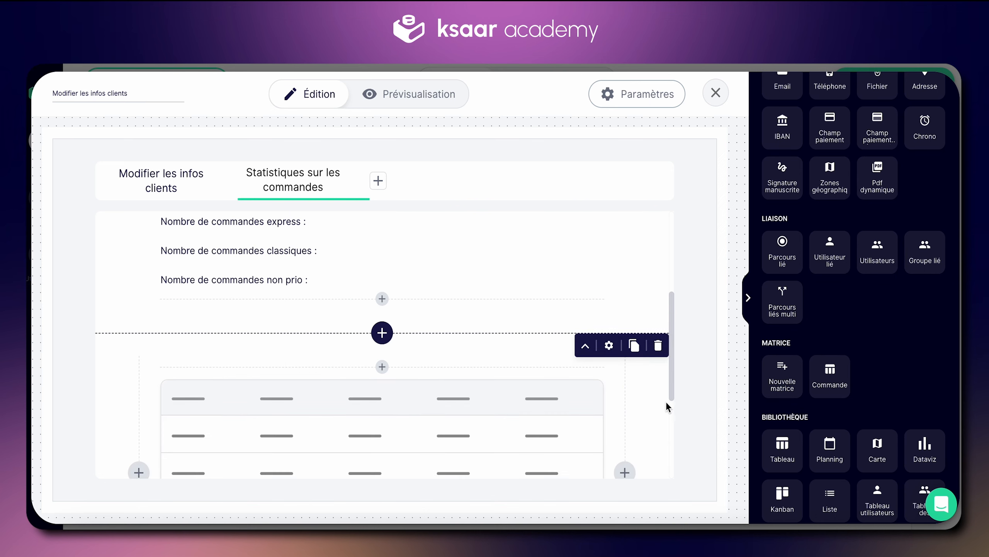
scroll(654, 381, down, 3)
mouse_move(567, 318)
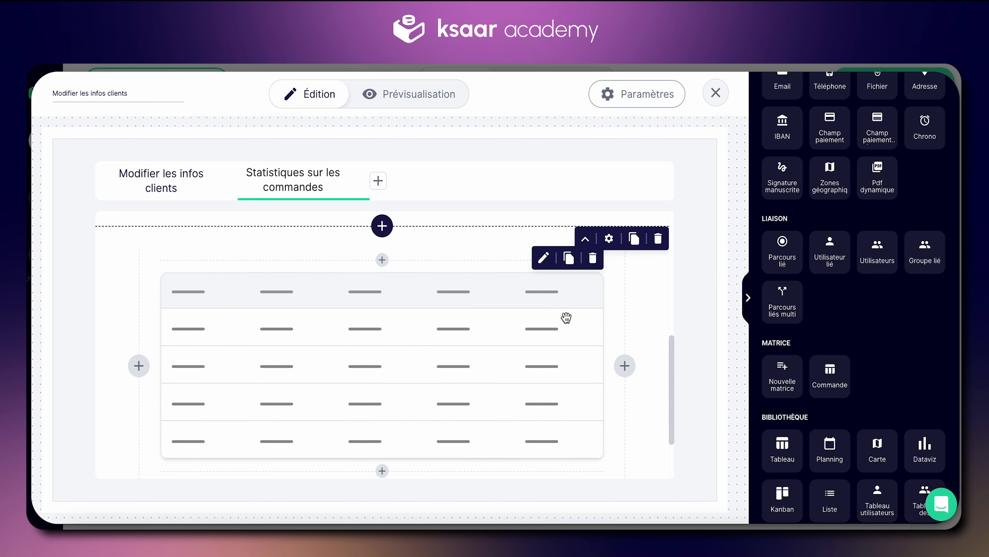
scroll(567, 318, down, 2)
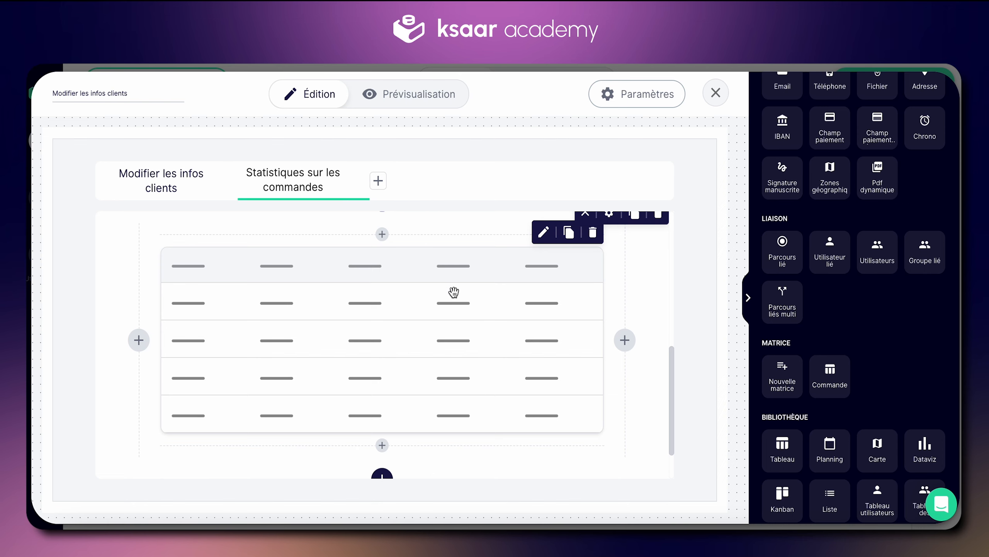
Step: Create a line calculation named "Ligne = 1" in the Commande matrix with the formula 1
click(413, 302)
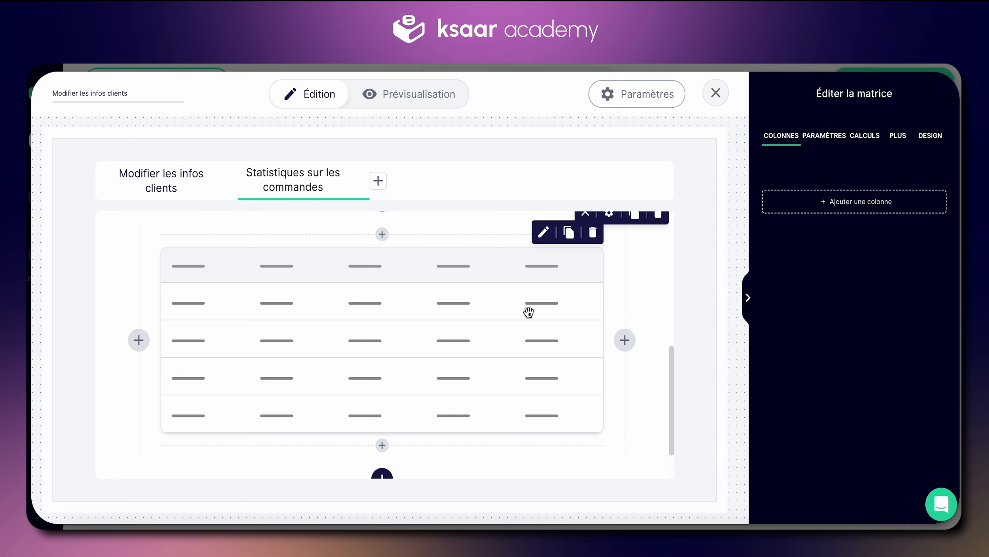
click(866, 137)
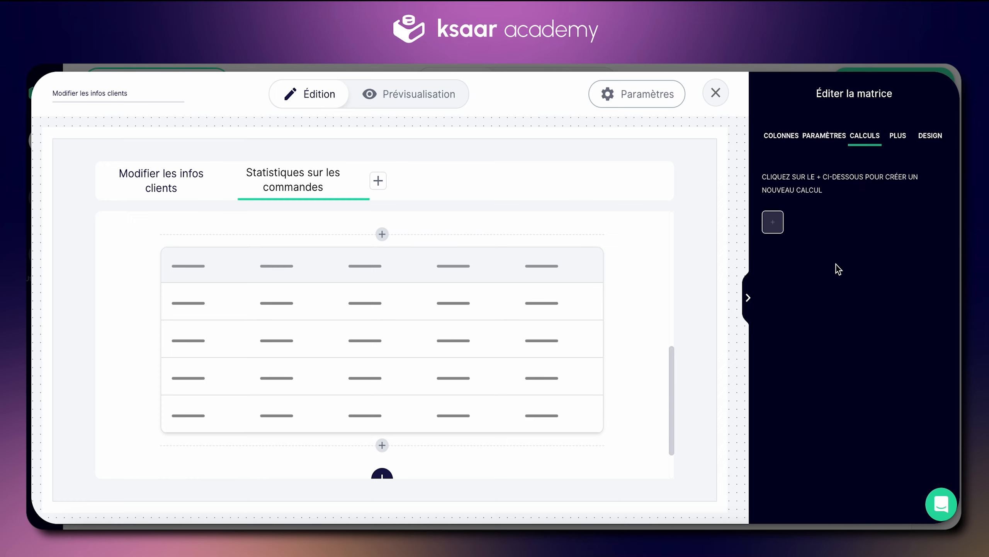
click(774, 226)
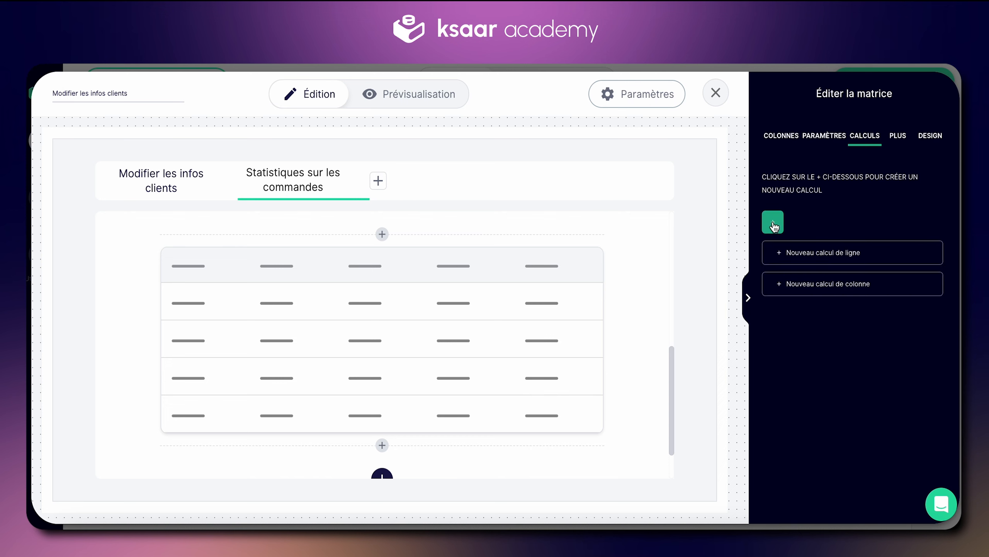
click(833, 253)
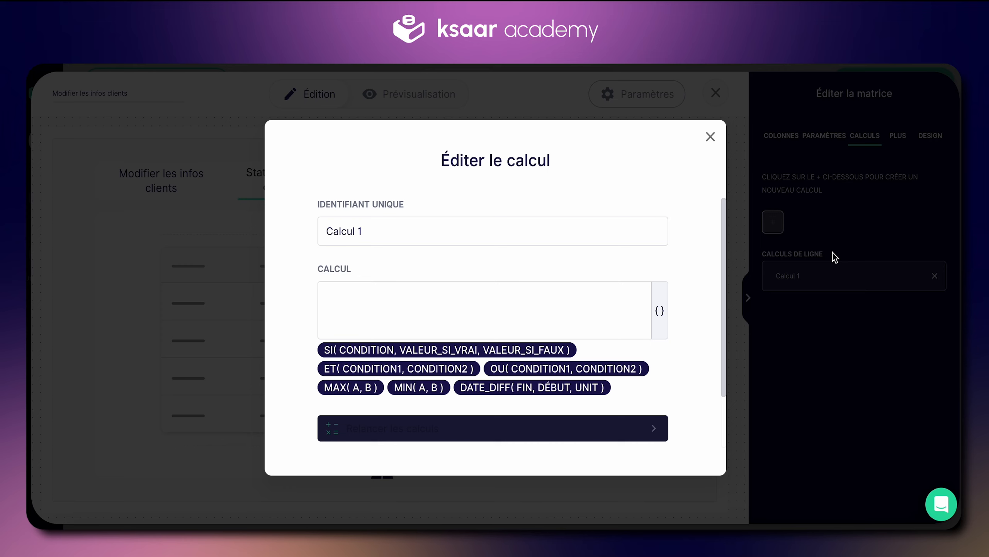
triple_click(464, 227)
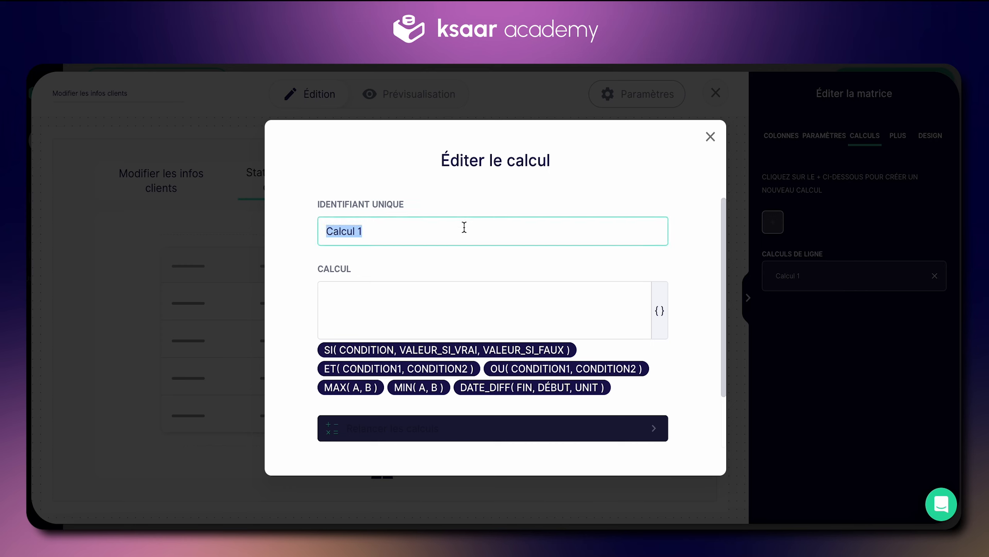
text(Ligne =)
click(350, 294)
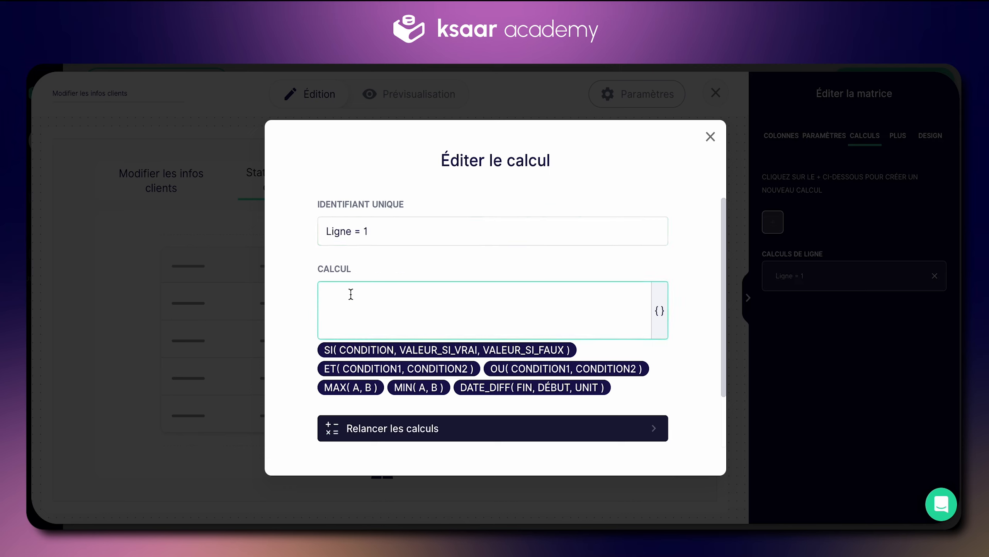
text(1)
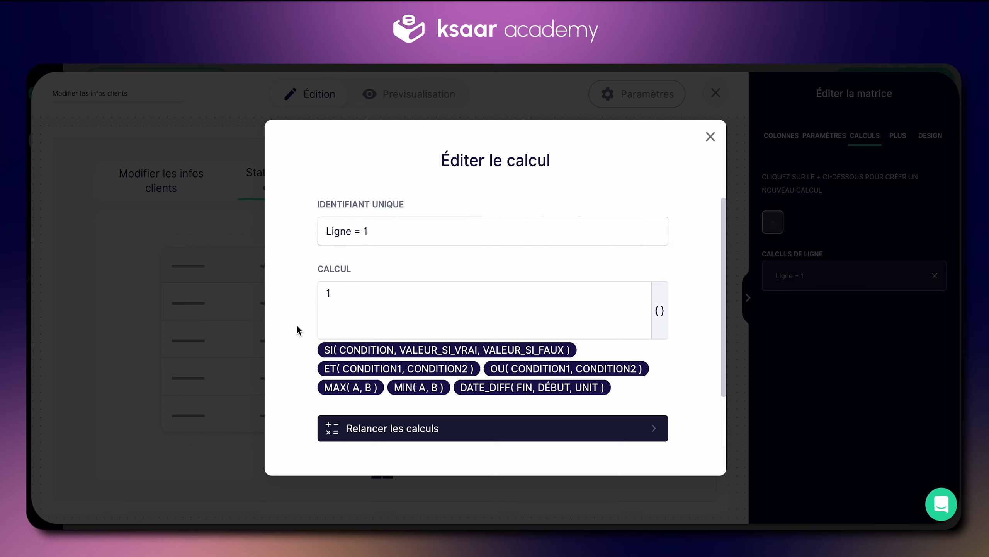
click(710, 137)
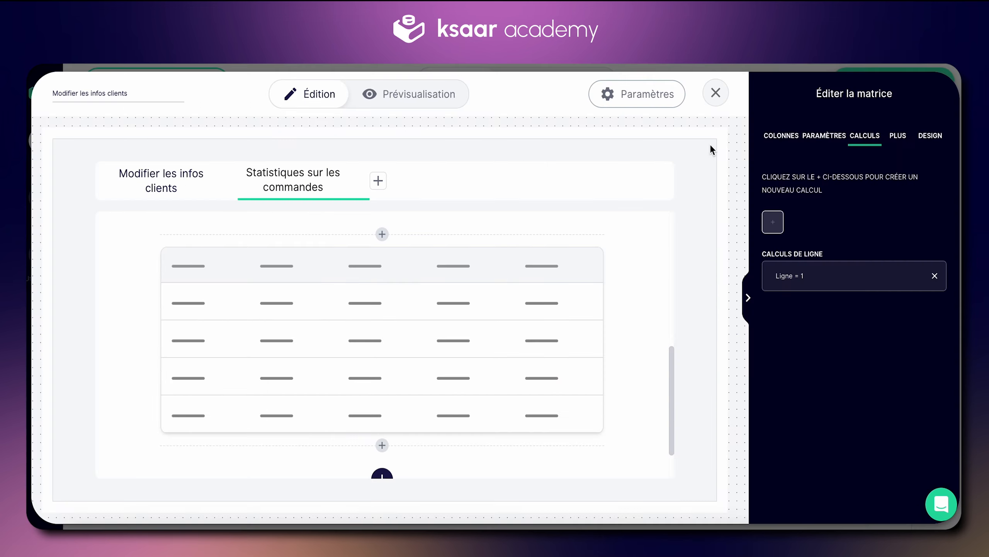
Step: Create a column calculation named "Nb total de commande" that sums the "Ligne = 1" variable
click(781, 230)
click(834, 282)
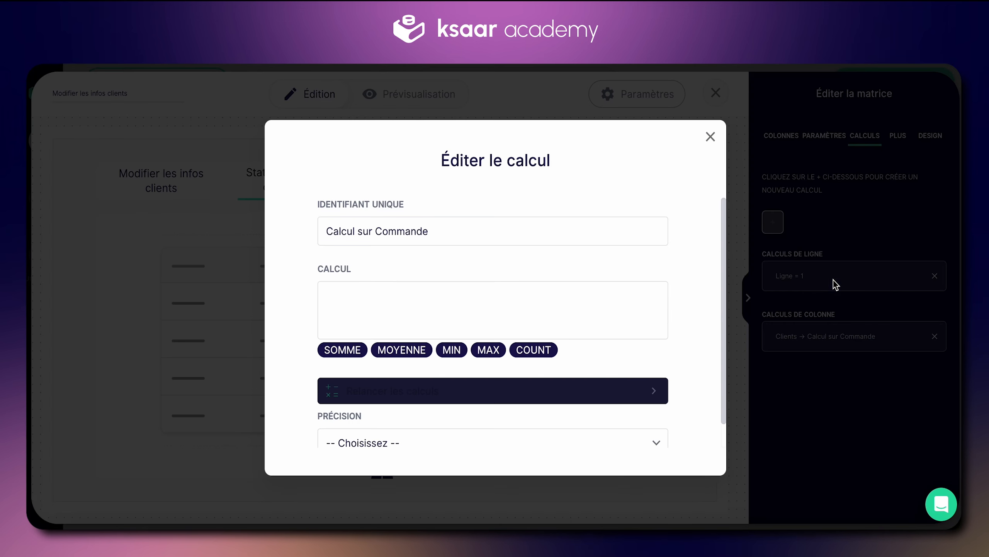
triple_click(543, 233)
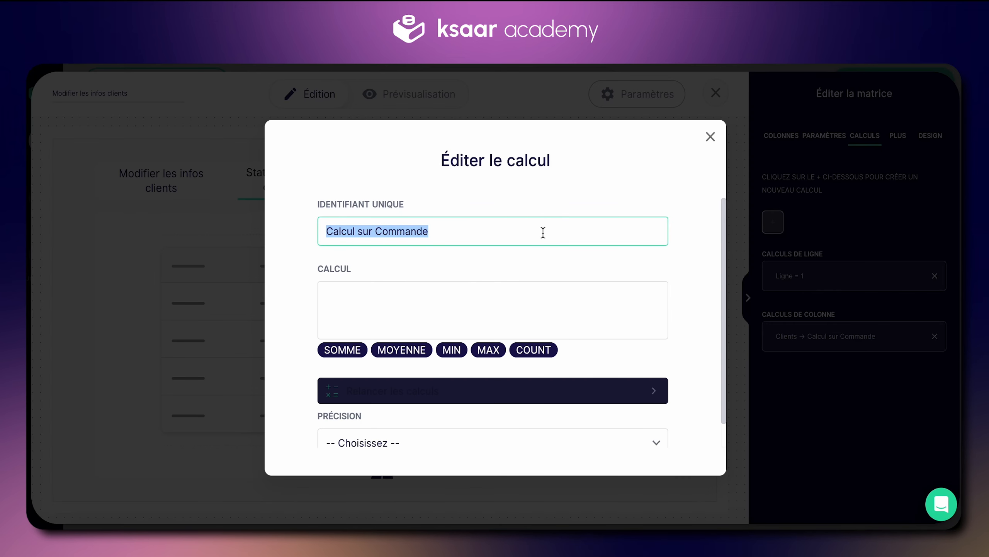
text(Nb total de commande)
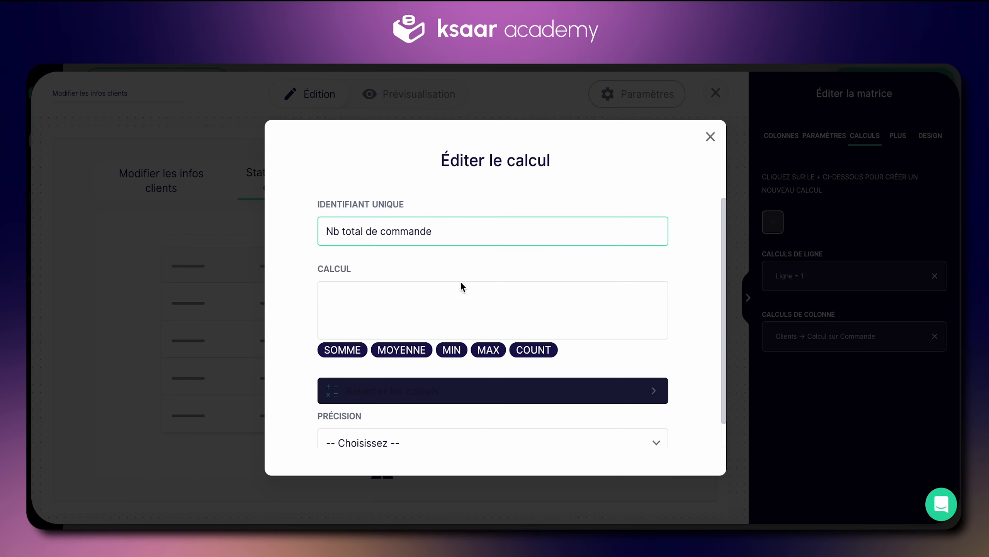
click(354, 363)
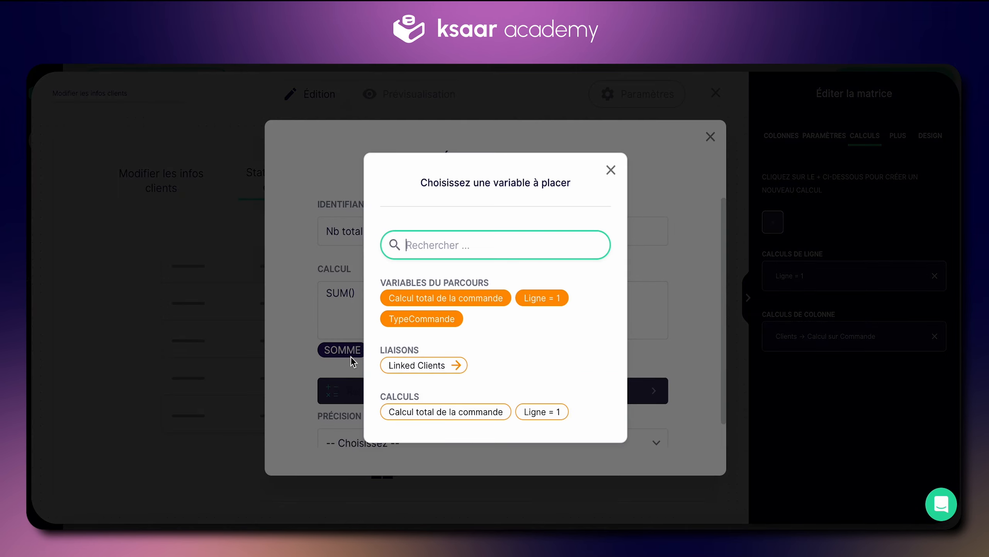
click(553, 296)
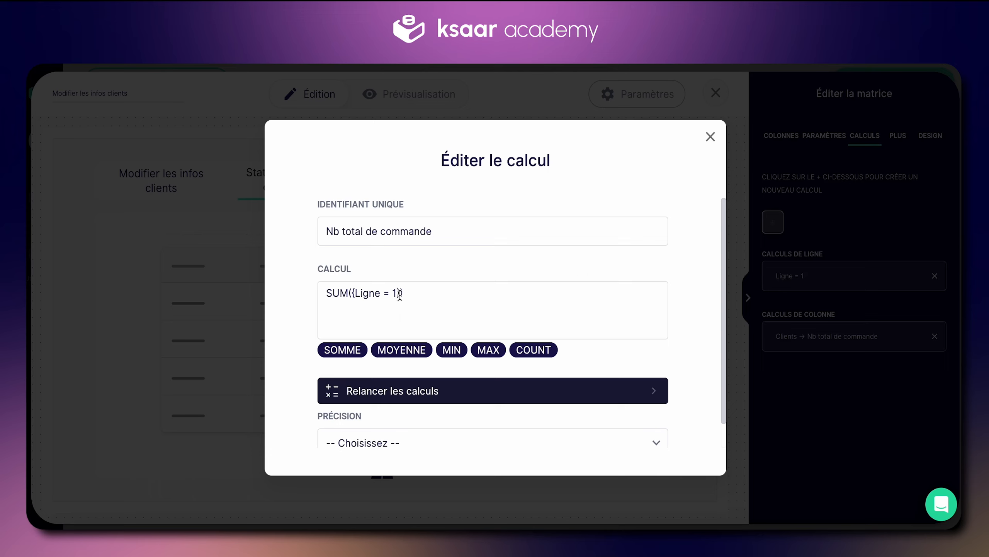
click(711, 137)
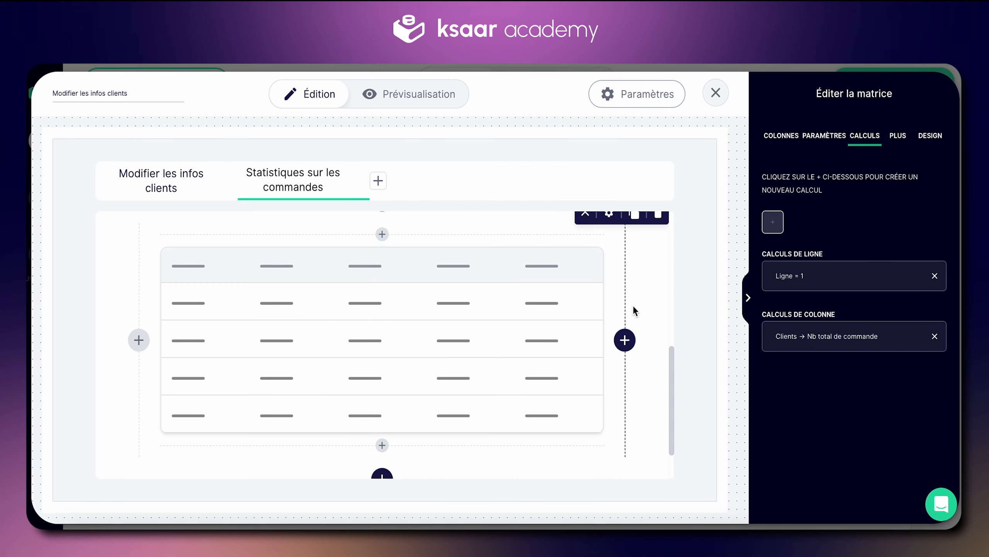
Step: Create another line calculation in the matrix and name it "If Type Express"
click(780, 223)
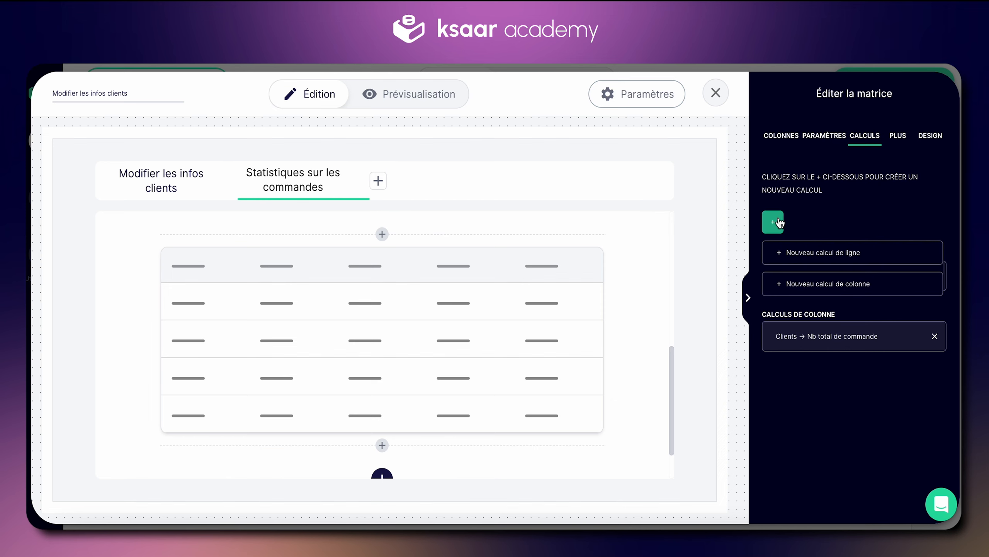
click(846, 251)
triple_click(489, 235)
key(BackSpace)
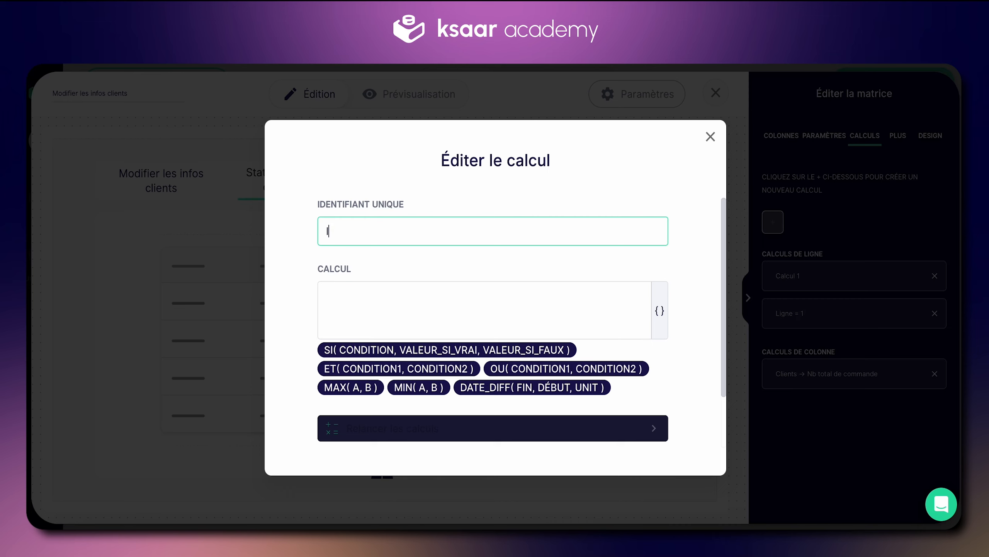
text(Type Express)
Step: Insert an IF formula in the If Type Express calculation with the condition {TypeCommande} == 1
click(476, 293)
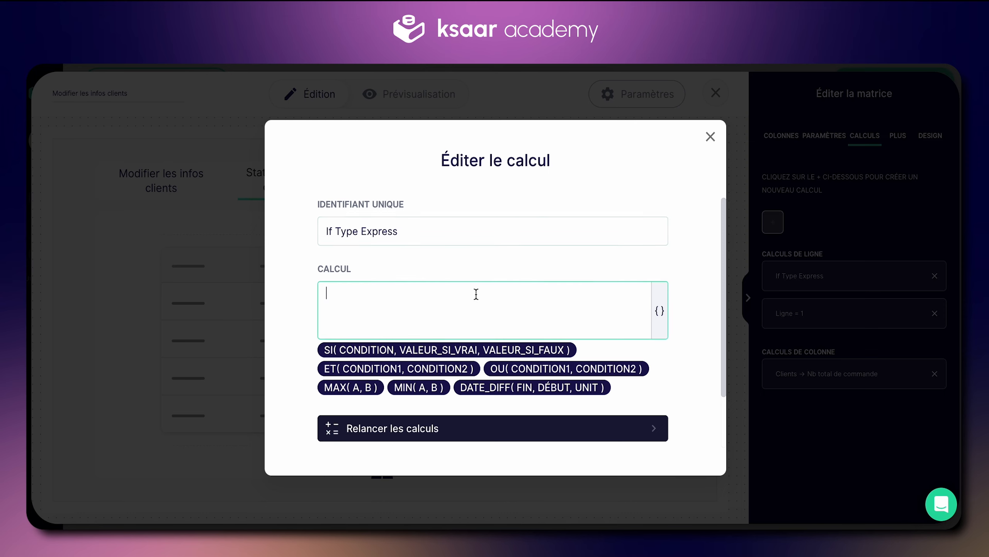
click(344, 351)
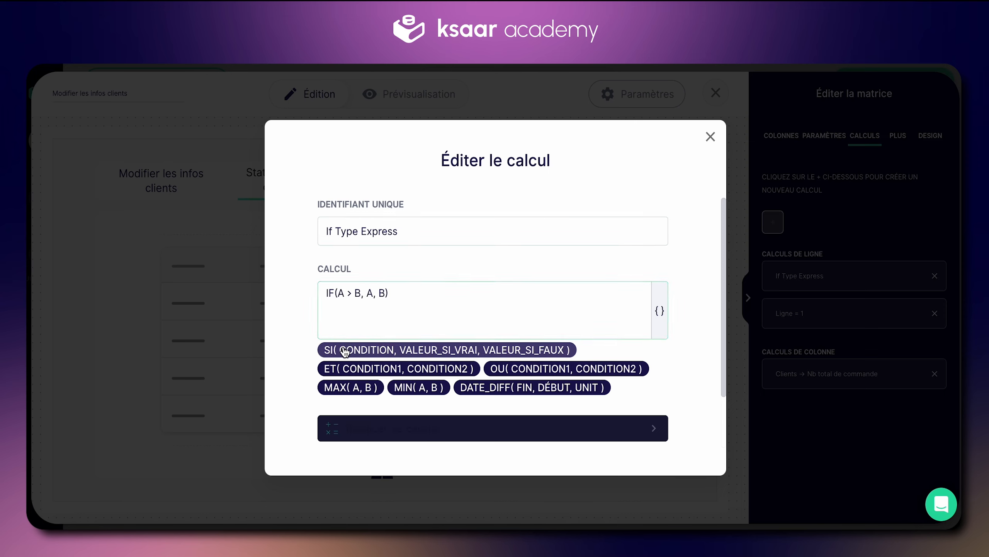
click(359, 292)
key(BackSpace)
key(BackSpace)
key(BackSpace)
key(BackSpace)
key(BackSpace)
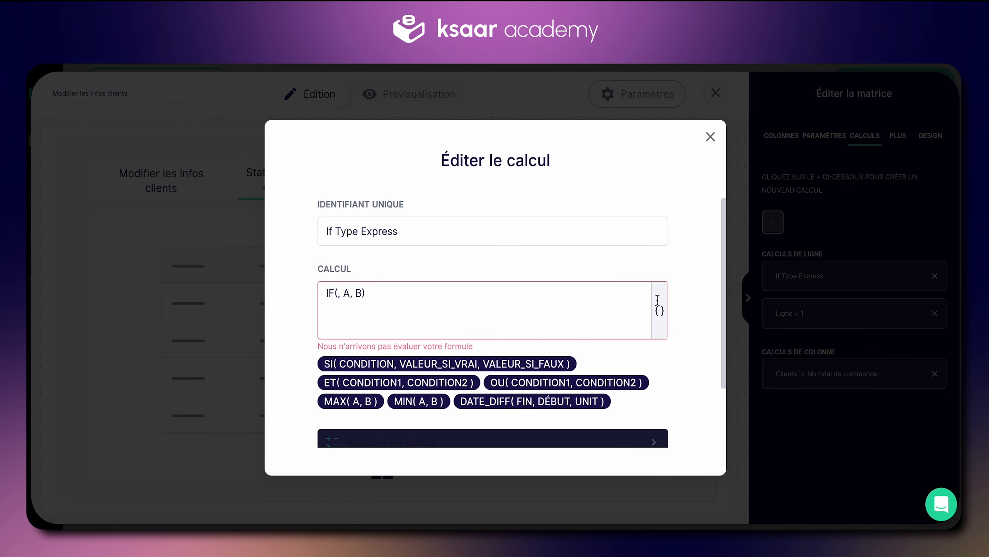
click(659, 311)
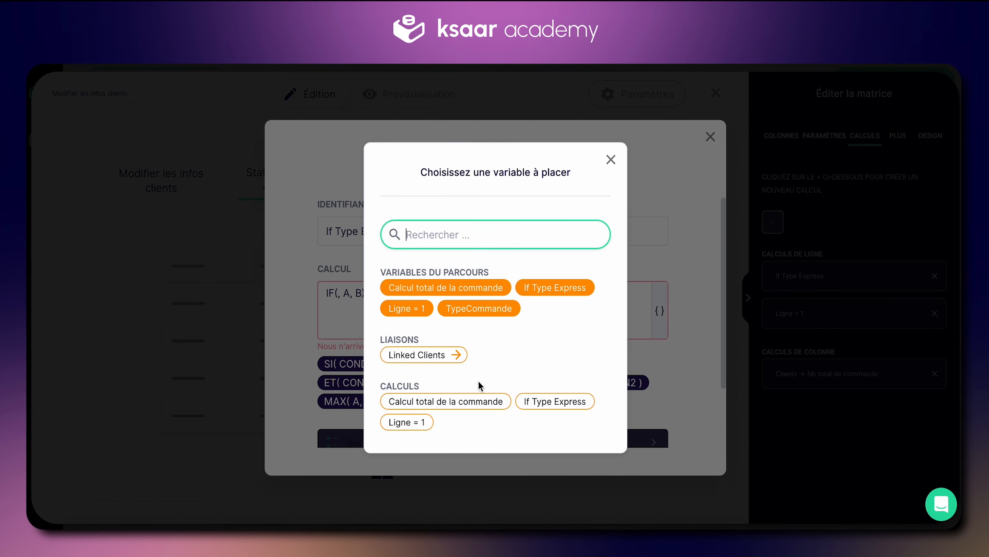
click(483, 308)
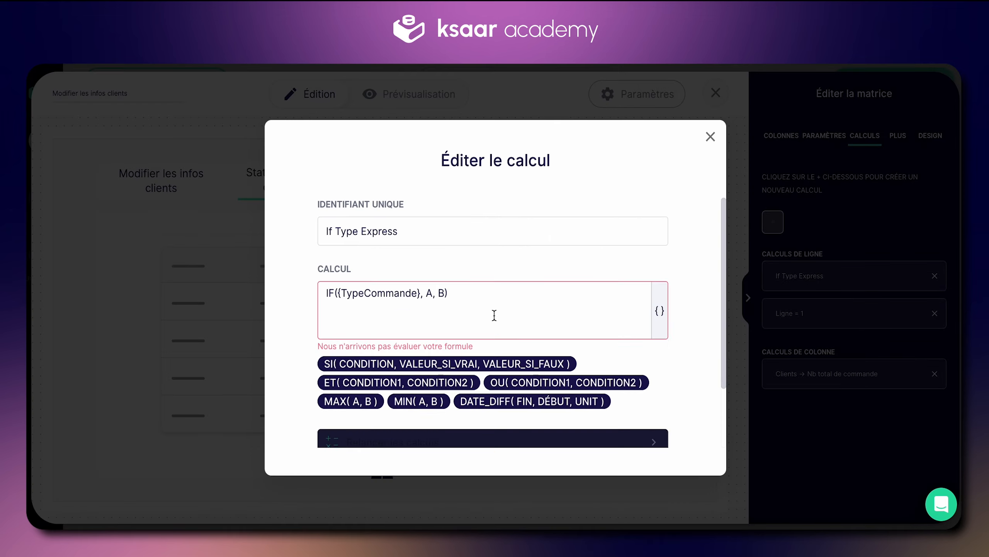
click(423, 293)
text(== 1)
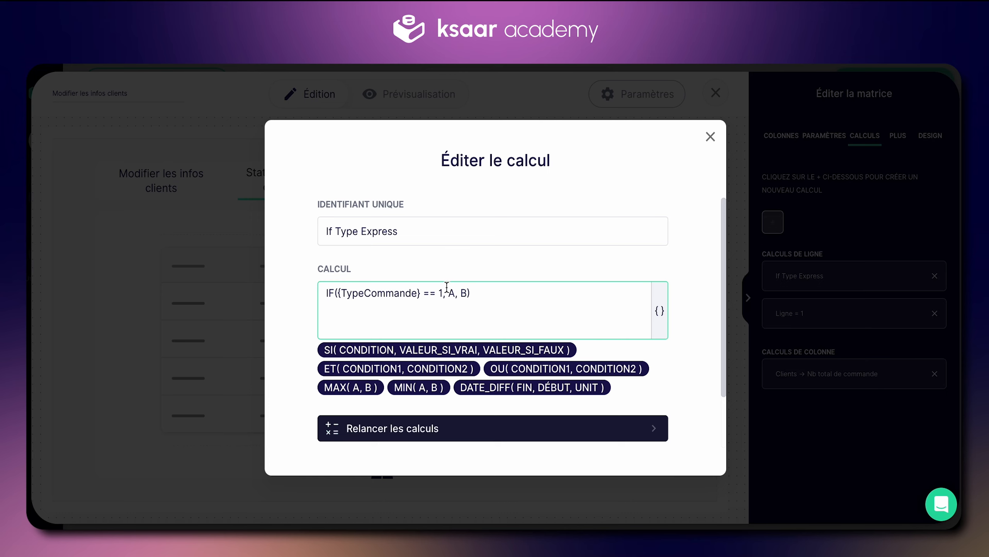
Step: Make the IF formula return 1 when the condition is true and 0 when it is false
double_click(452, 292)
text(1)
click(464, 293)
key(BackSpace)
text(0)
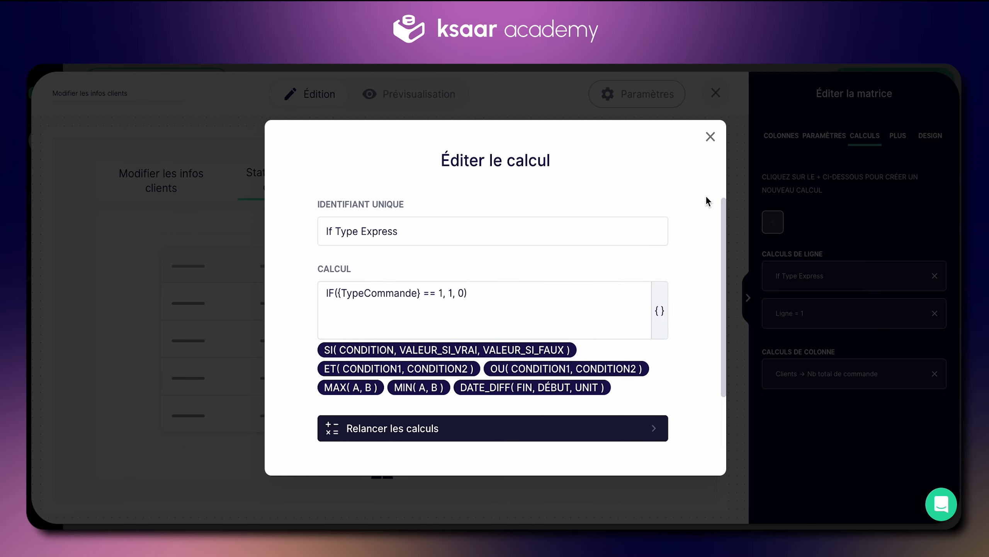
Step: Close the express calculation and create a new line calculation in the matrix named "If classique"
click(710, 136)
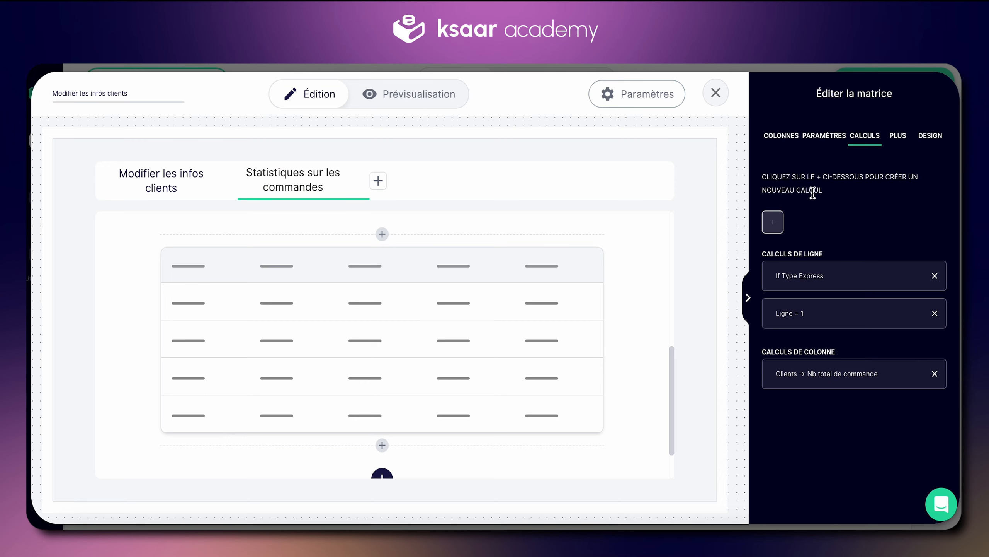
click(773, 221)
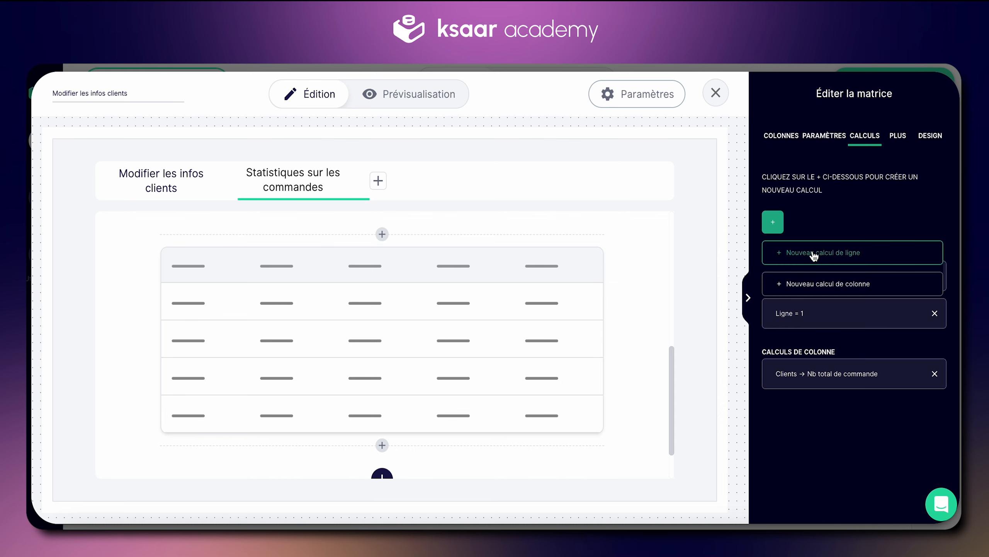
click(820, 254)
triple_click(411, 225)
text(If classique)
Step: Insert an IF formula in the If classique calculation with the condition {TypeCommande} == 2
click(439, 296)
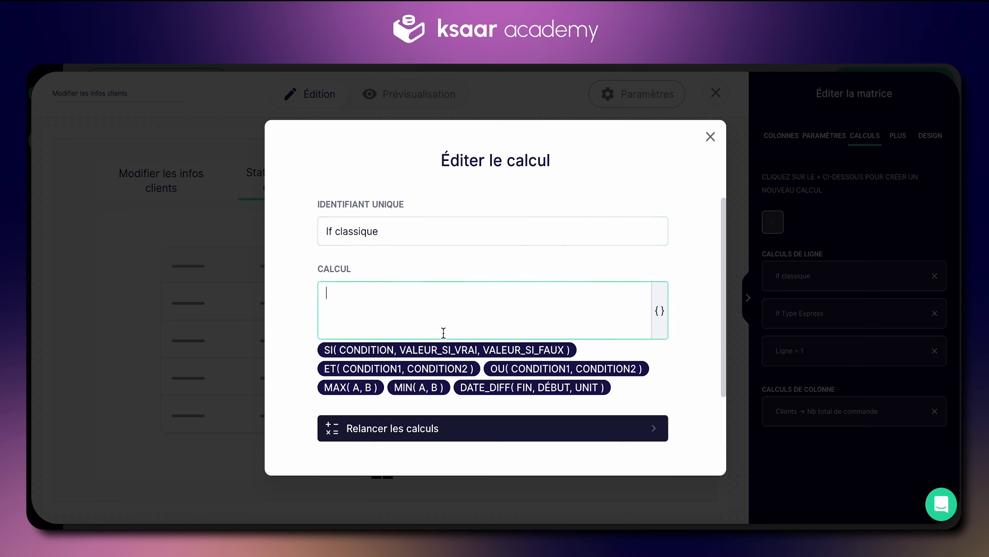
click(419, 355)
click(361, 293)
key(BackSpace)
key(BackSpace)
key(BackSpace)
key(BackSpace)
key(BackSpace)
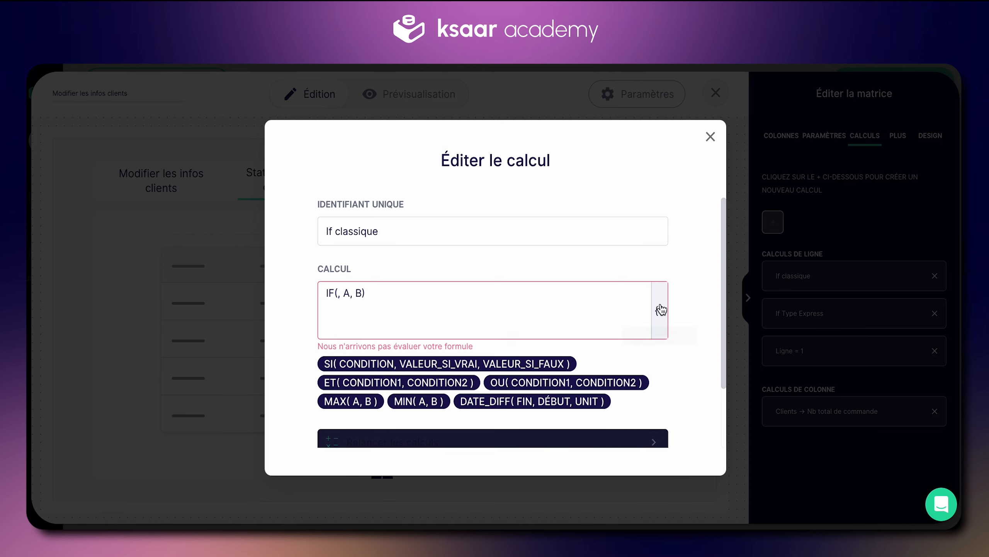
click(658, 310)
click(556, 309)
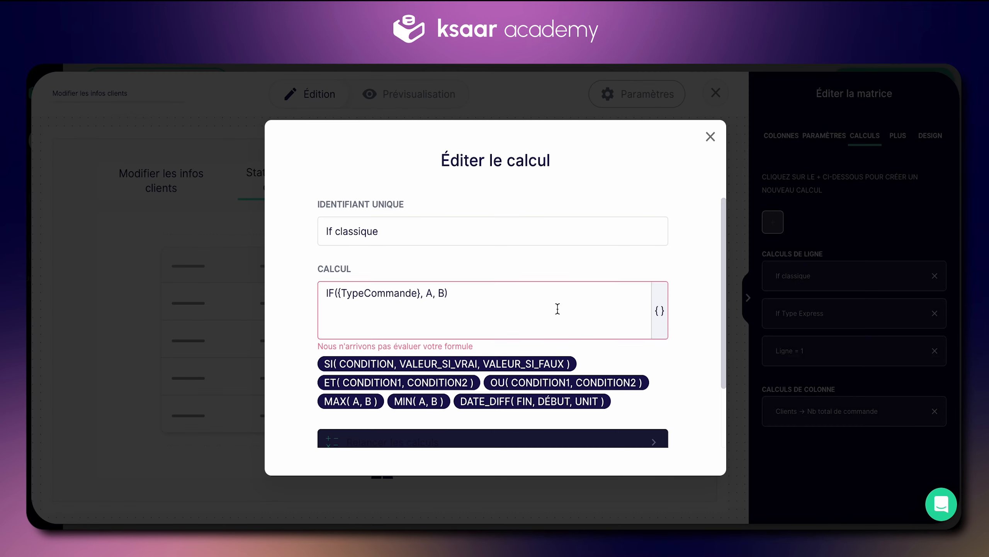
text(== 2)
Step: Make the If classique formula return 1 when the condition is true and 0 when false, and close the calculation
key(Right)
key(Right)
key(Right)
key(BackSpace)
text(1)
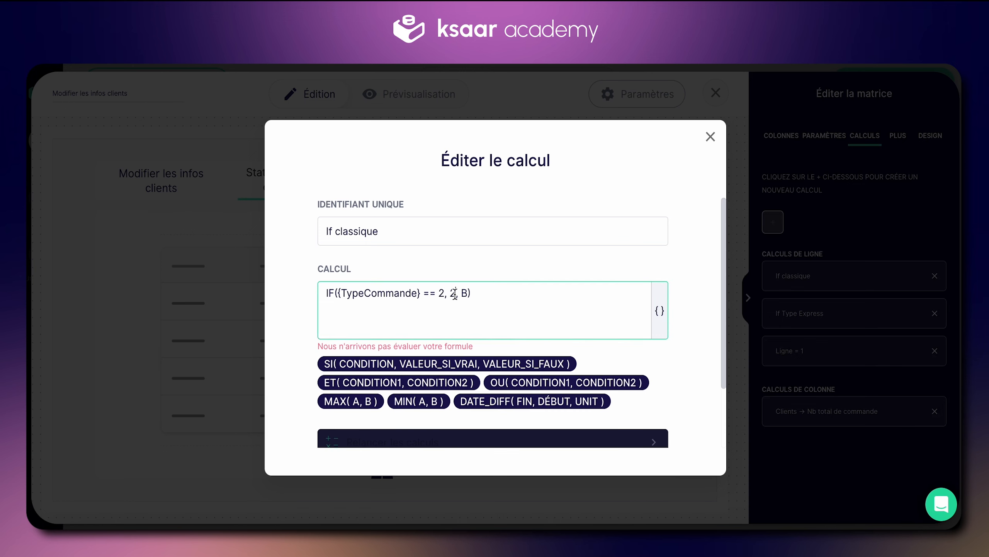
key(Right)
key(Right)
key(Right)
key(BackSpace)
text(0)
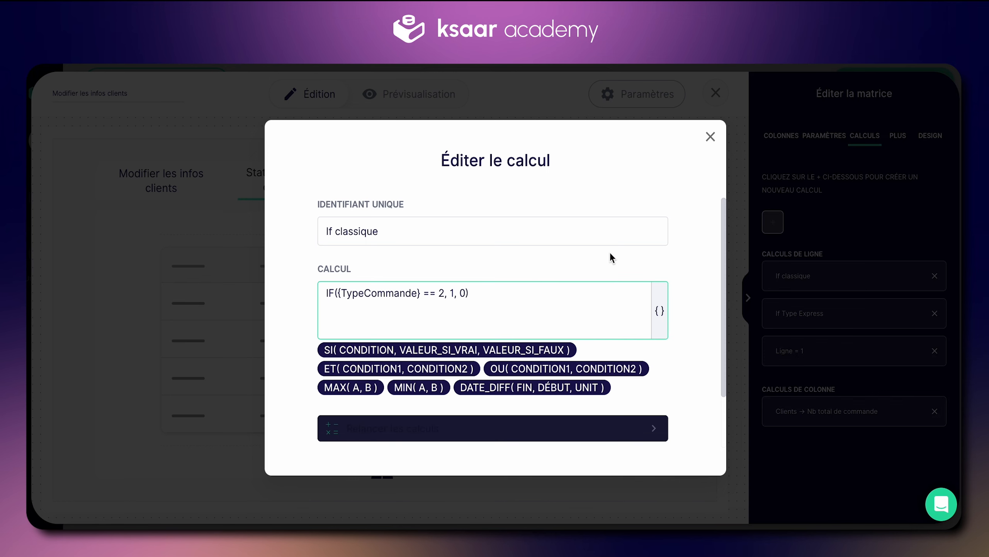
click(648, 239)
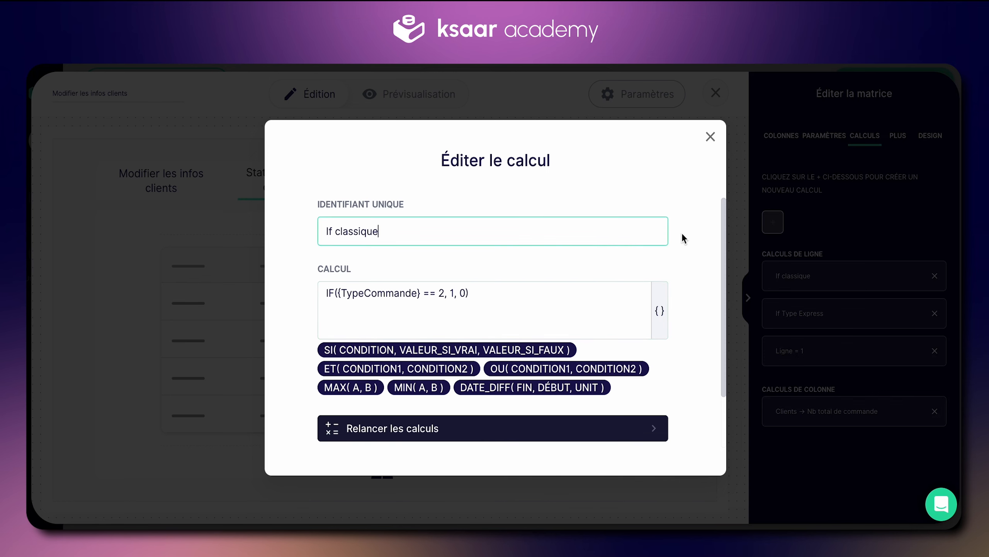
click(711, 138)
Step: Create another line calculation in the matrix and name it "If commande non prio"
click(773, 221)
click(799, 250)
triple_click(429, 225)
key(BackSpace)
text(If commande non prio)
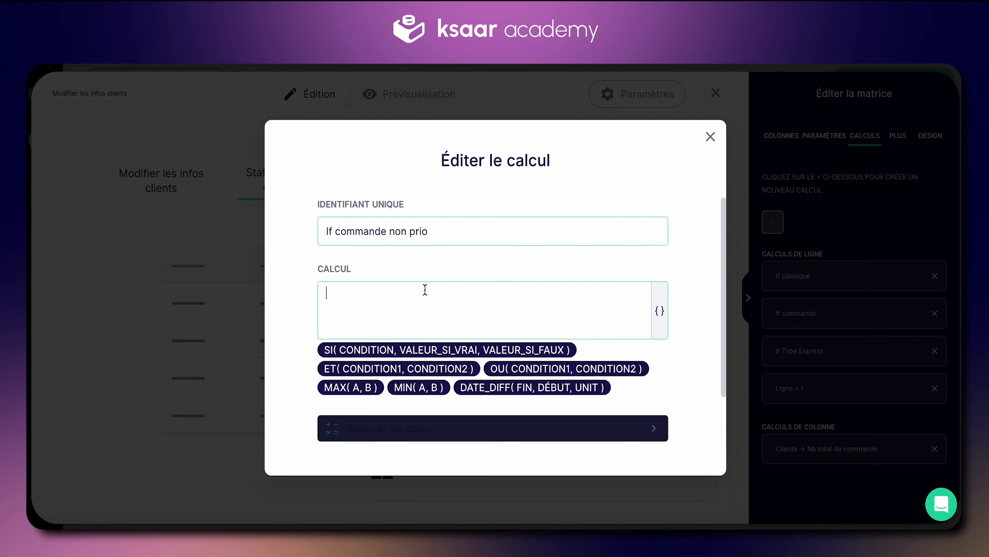
Step: Insert an IF formula in the If commande non prio calculation with the condition {TypeCommande} == 3
click(424, 289)
text(IF(A > B, A, B))
click(361, 293)
key(BackSpace)
key(BackSpace)
key(BackSpace)
key(BackSpace)
key(BackSpace)
click(659, 310)
click(493, 307)
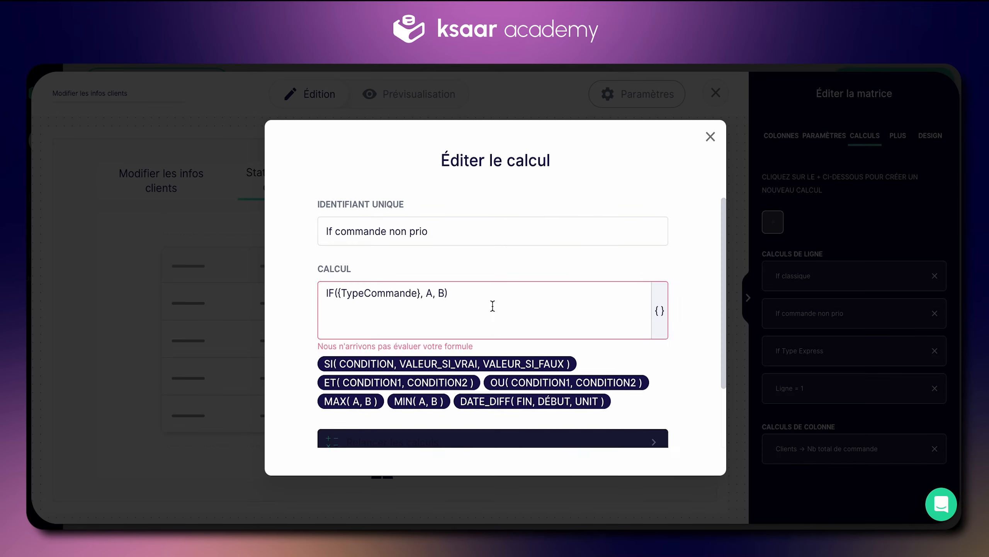
click(419, 292)
text(== 3)
Step: Make the If commande non prio formula return 1 when true and 0 when false, and close the calculation
double_click(454, 293)
text(1)
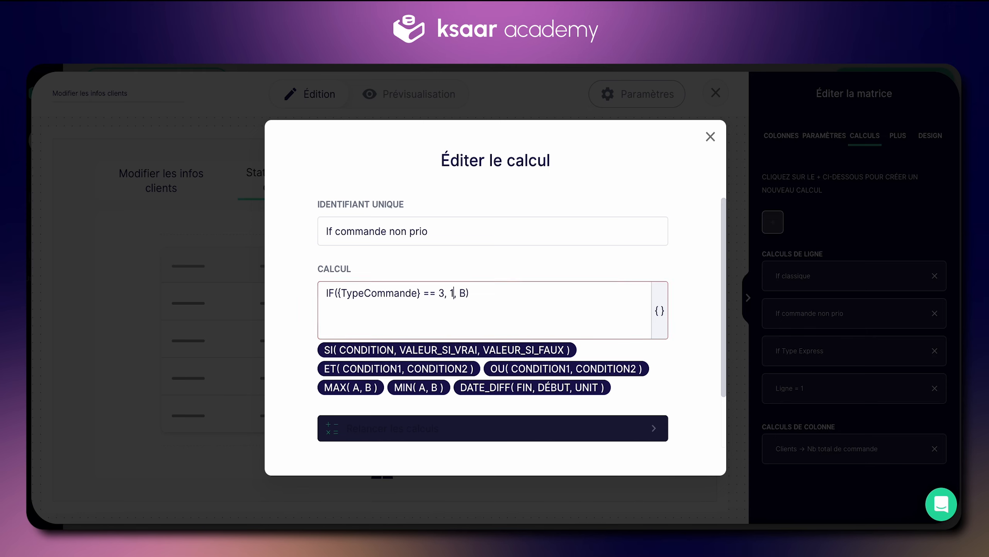
double_click(466, 293)
key(BackSpace)
text(0)
scroll(672, 370, down, 2)
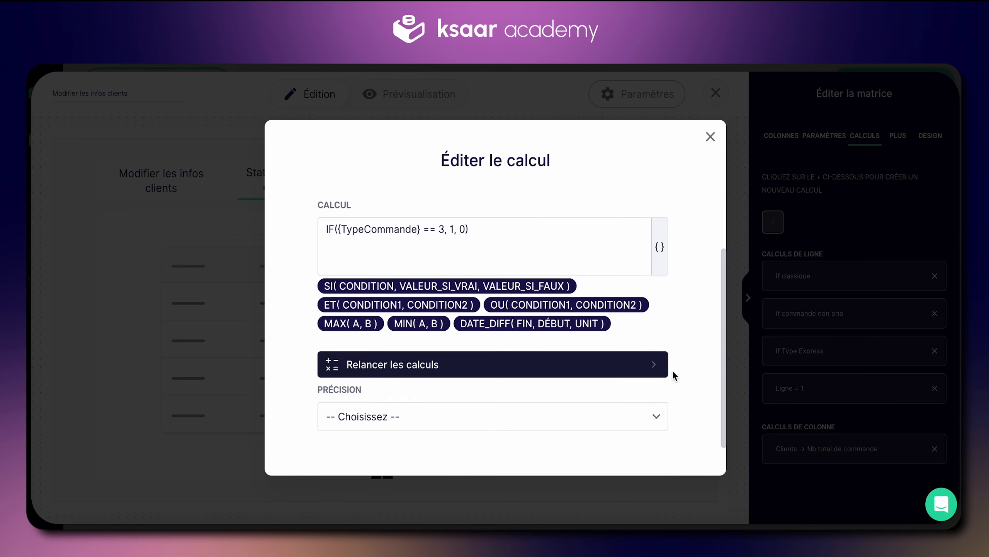
click(710, 137)
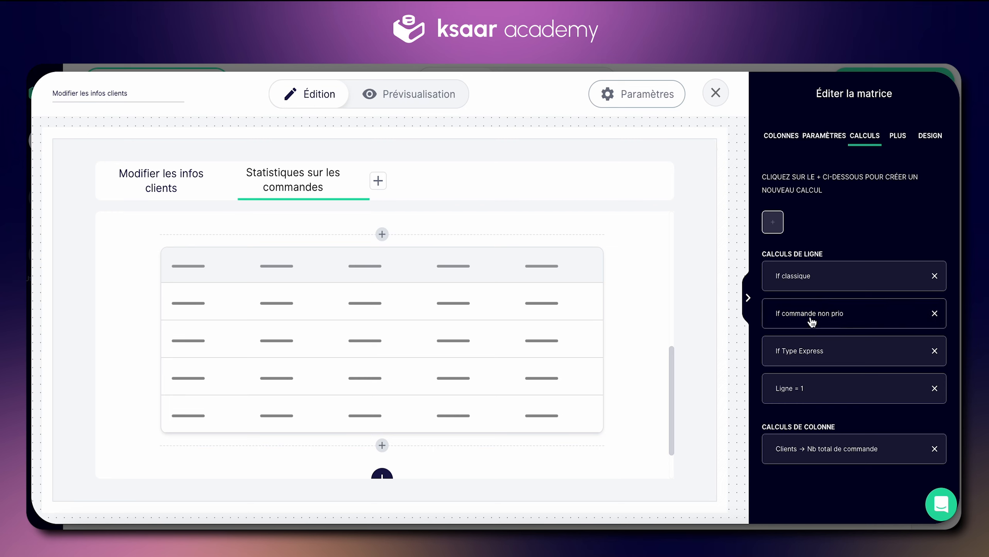
Step: Create a column calculation named "Nb commande express" that sums the "If Type Express" calculation
mouse_move(555, 296)
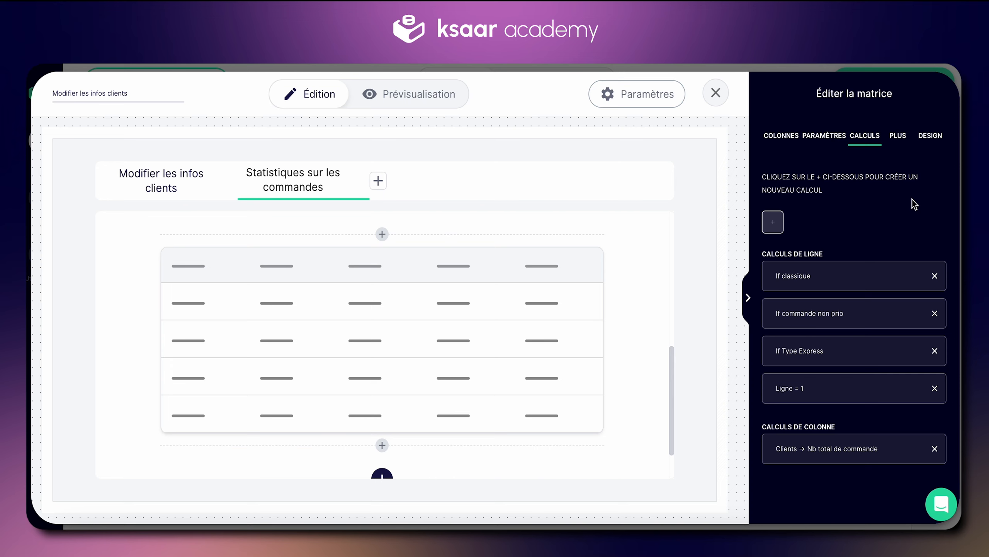
scroll(894, 238, down, 1)
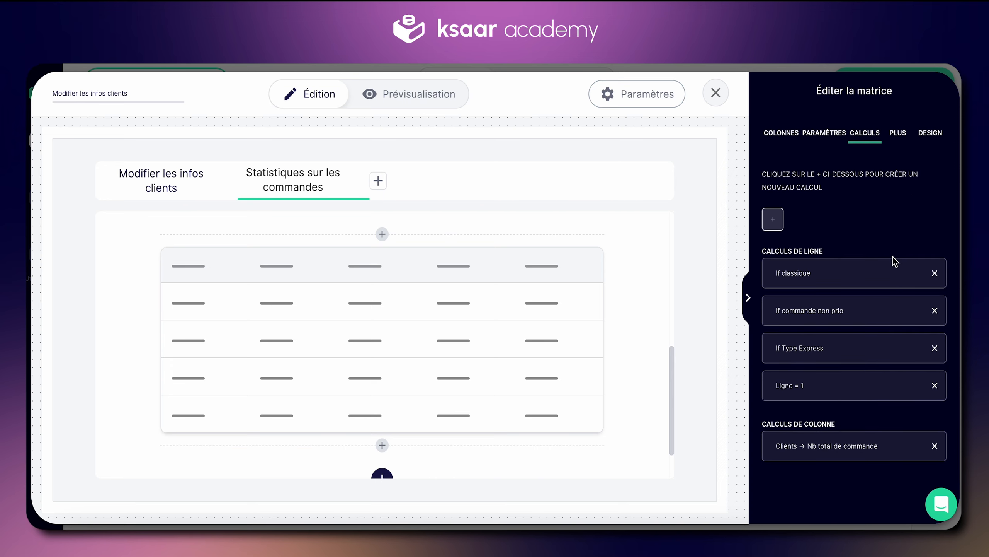
click(779, 224)
click(807, 287)
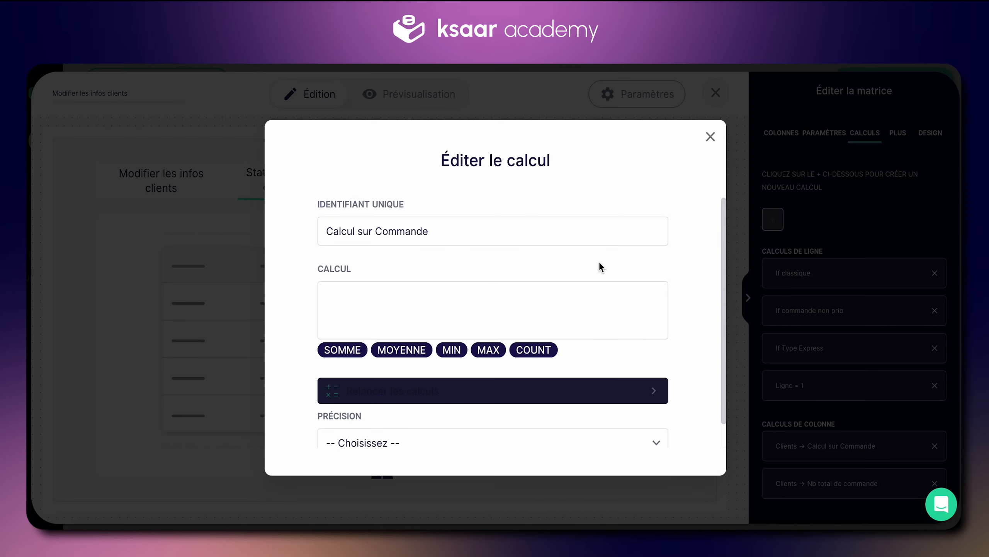
click(566, 234)
key(super+a)
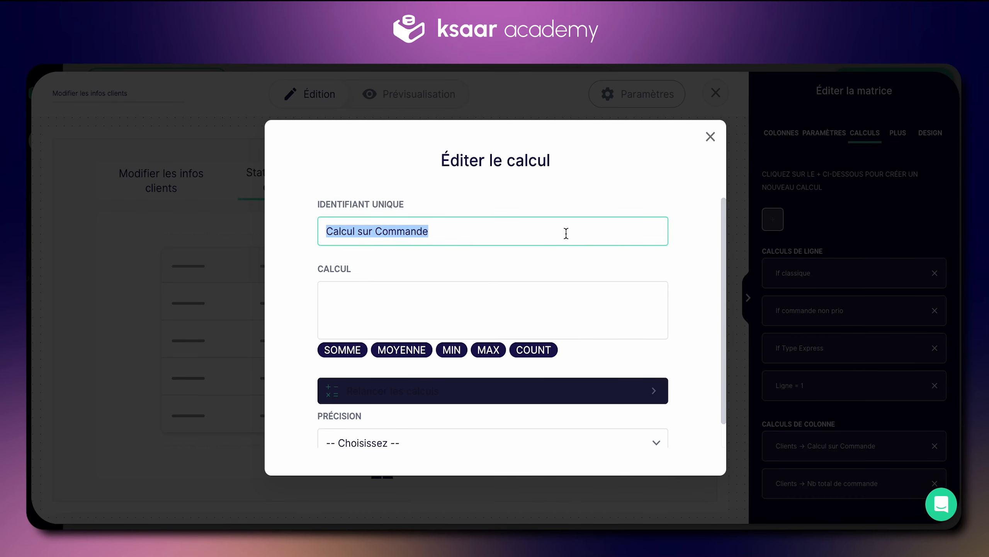
text(Nb commande express)
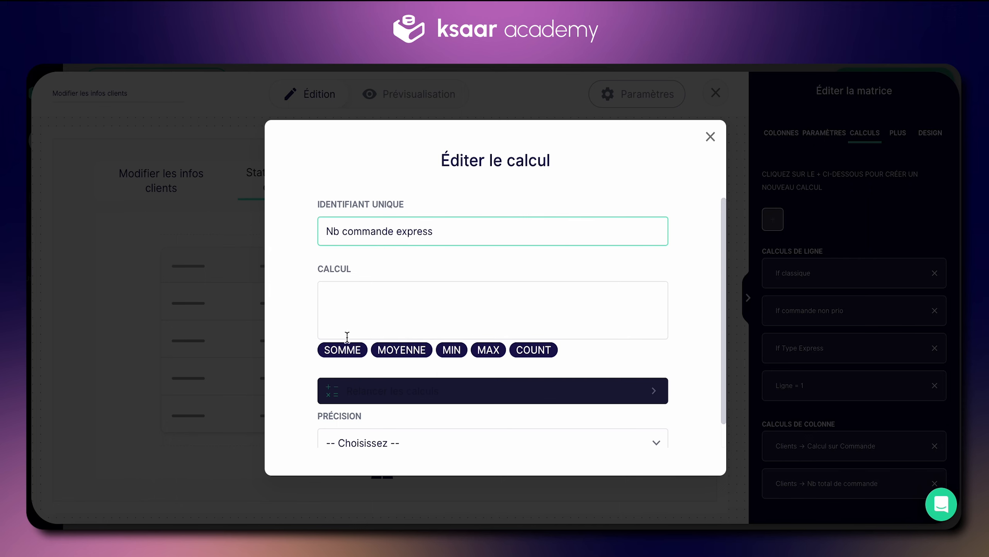
click(354, 317)
click(343, 363)
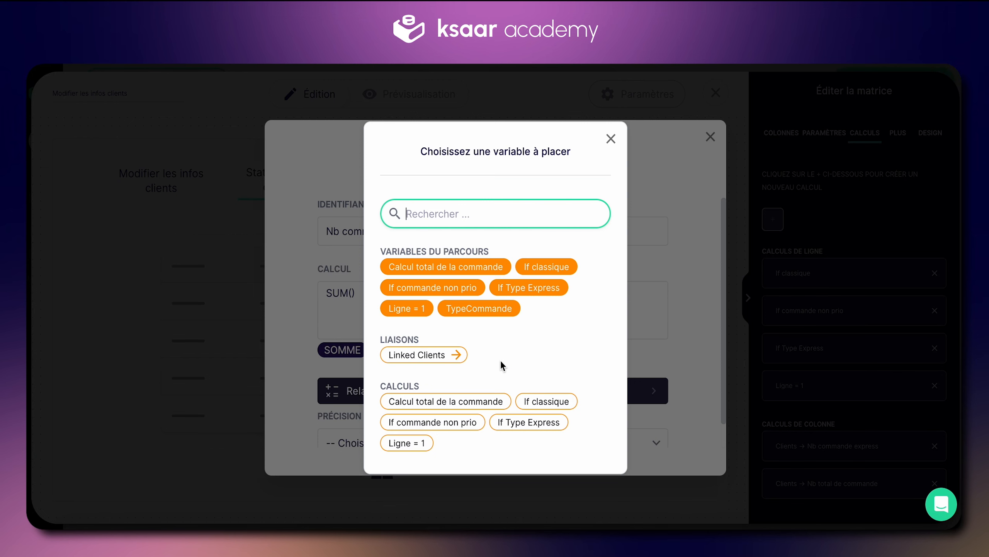
click(539, 422)
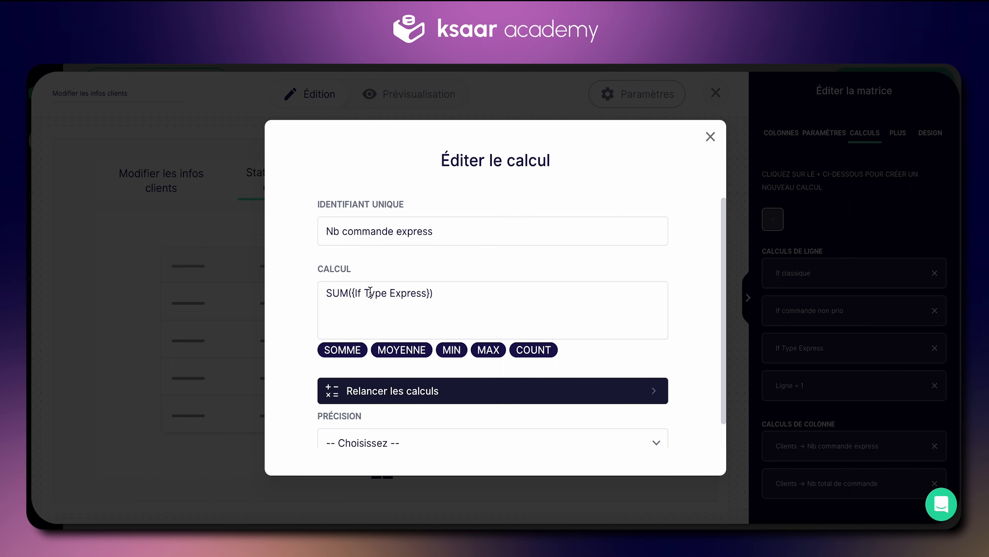
click(711, 137)
Step: Create a column calculation named "Nb commande classique" that sums the "If classique" calculation
scroll(833, 327, down, 1)
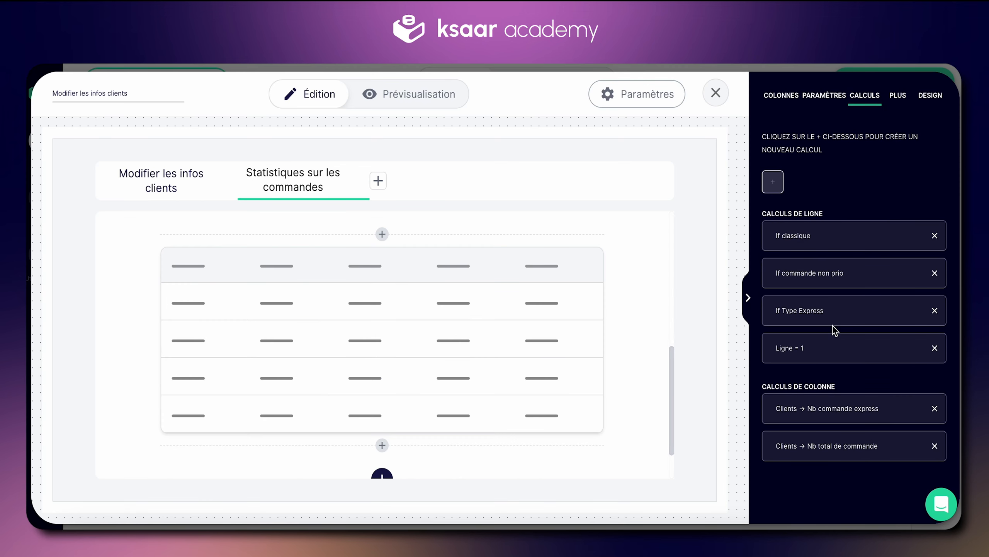
click(774, 182)
click(844, 245)
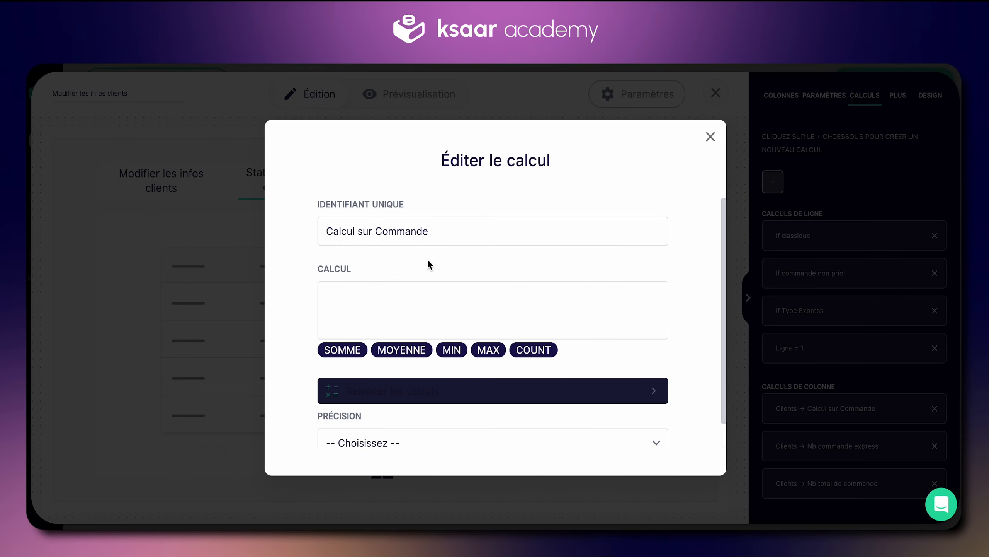
triple_click(422, 238)
text(Nb c)
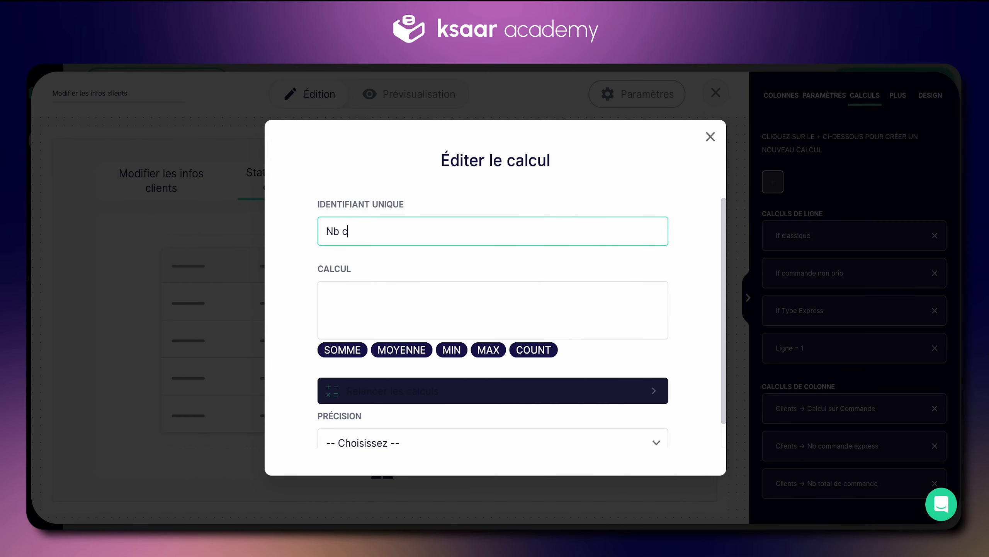
text(ommande classique)
click(394, 301)
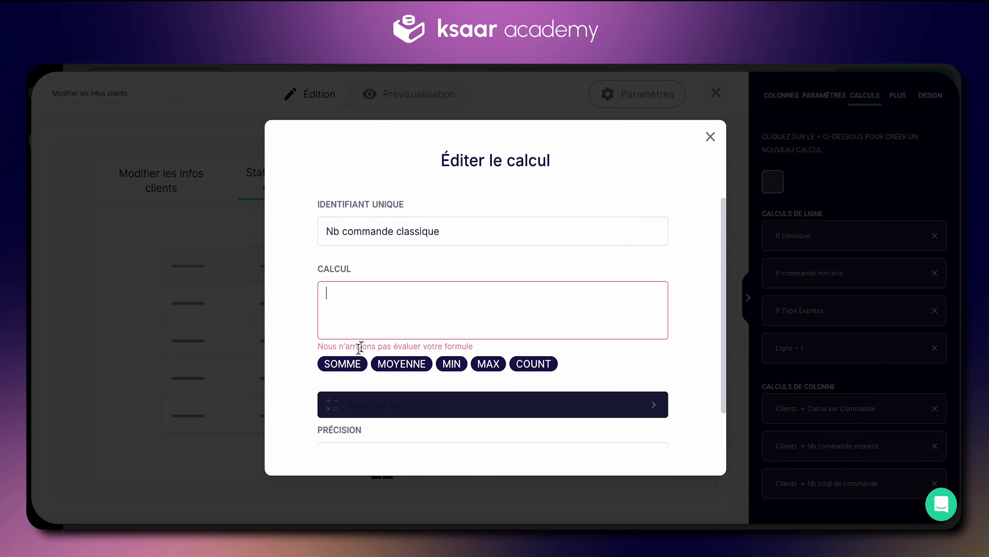
click(346, 364)
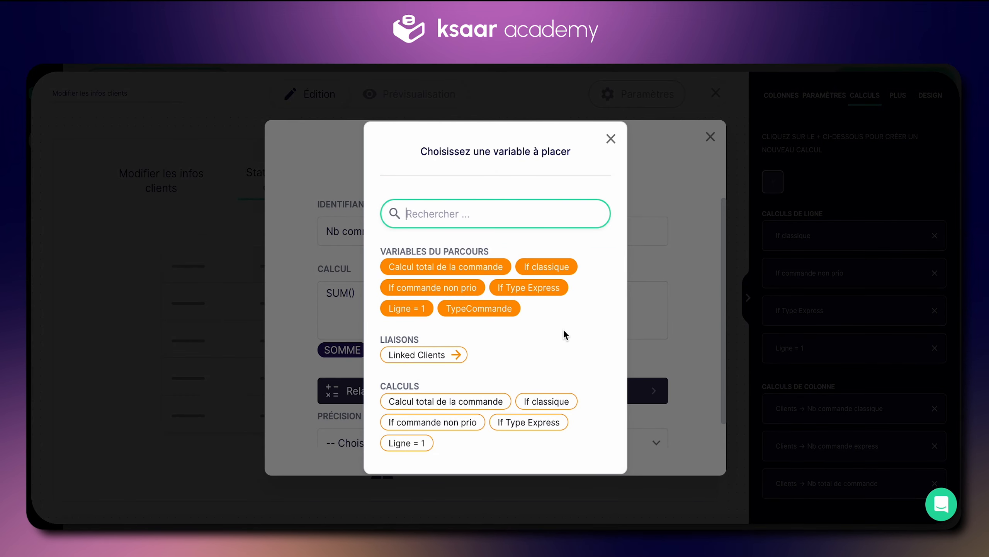
click(561, 401)
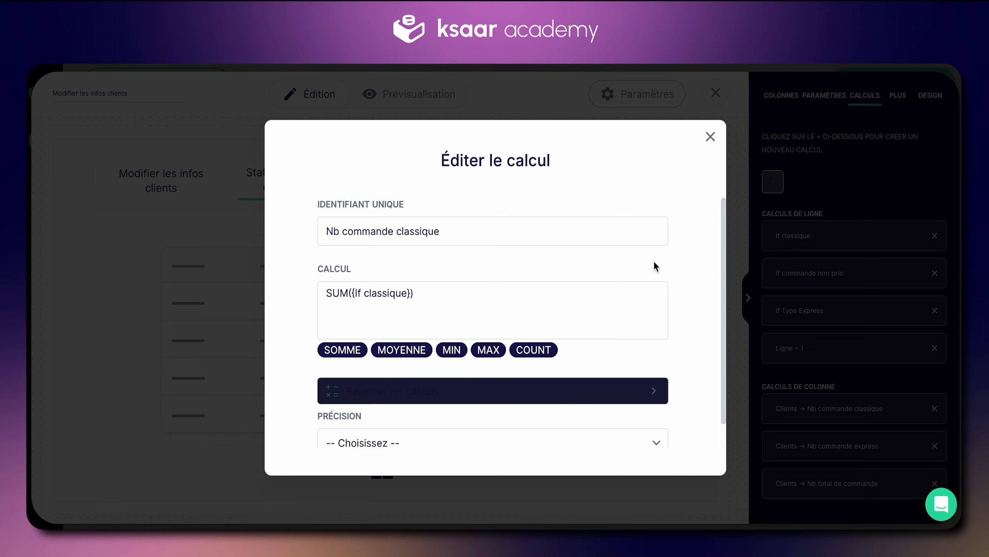
click(710, 137)
Step: Create a column calculation named "Nb commande non prio" that sums the "If commande non prio" calculation
scroll(795, 166, down, 1)
click(773, 143)
click(816, 202)
triple_click(430, 231)
text(Nb comma)
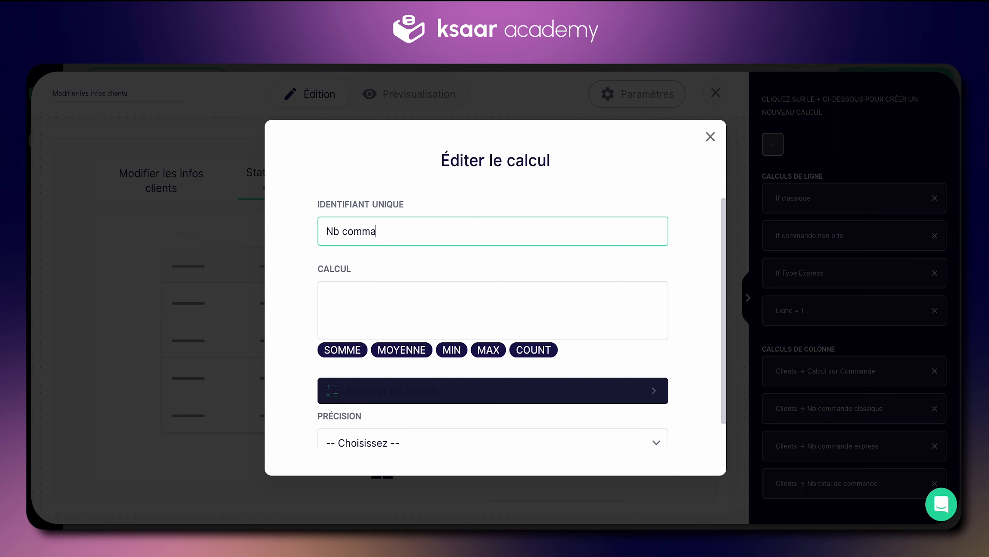
text(nde non prio)
click(388, 290)
click(346, 350)
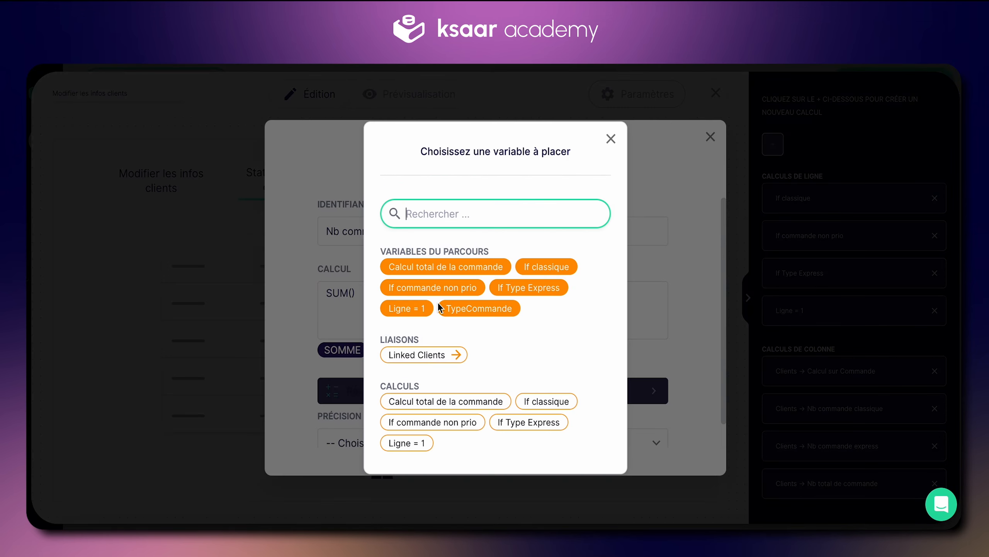
click(457, 422)
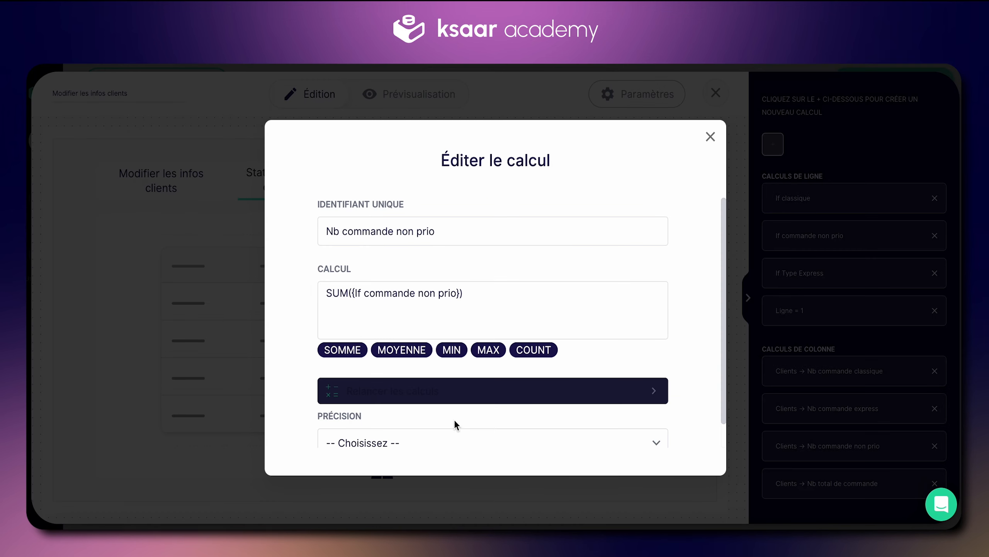
click(711, 137)
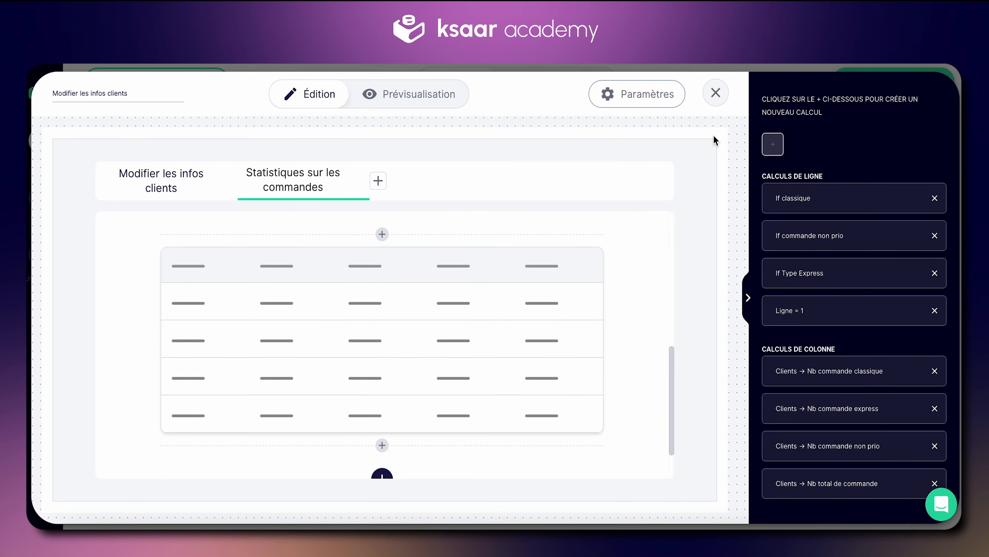
Step: Insert the {Nb total de commande} and {Nb commande express} variables beside the total and express order labels in the statistics text
scroll(490, 320, up, 3)
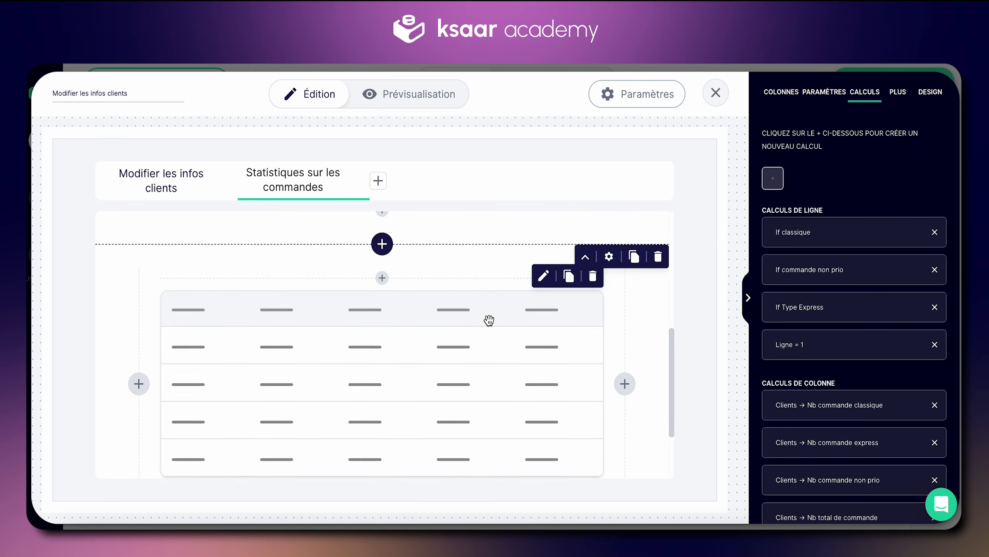
scroll(489, 320, up, 4)
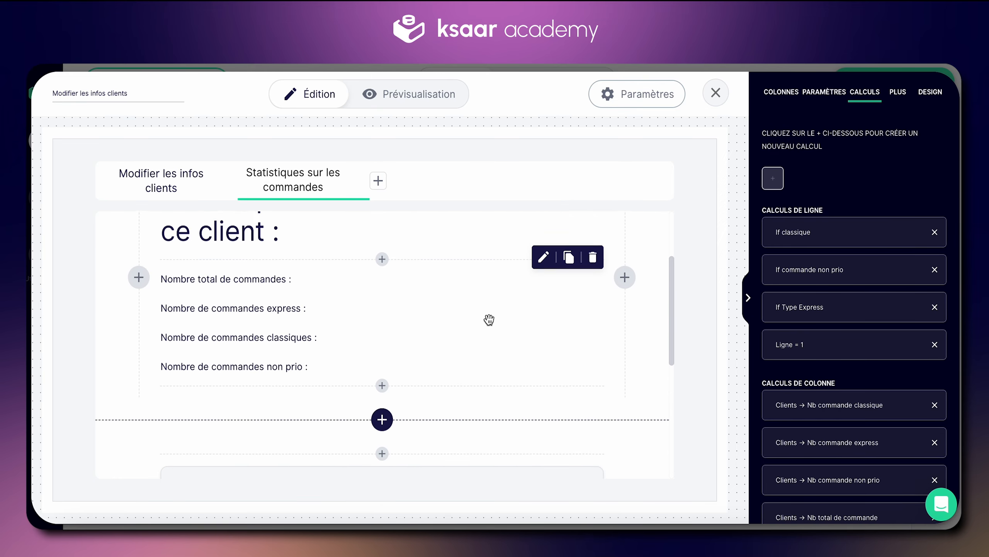
scroll(488, 319, down, 3)
scroll(489, 319, up, 2)
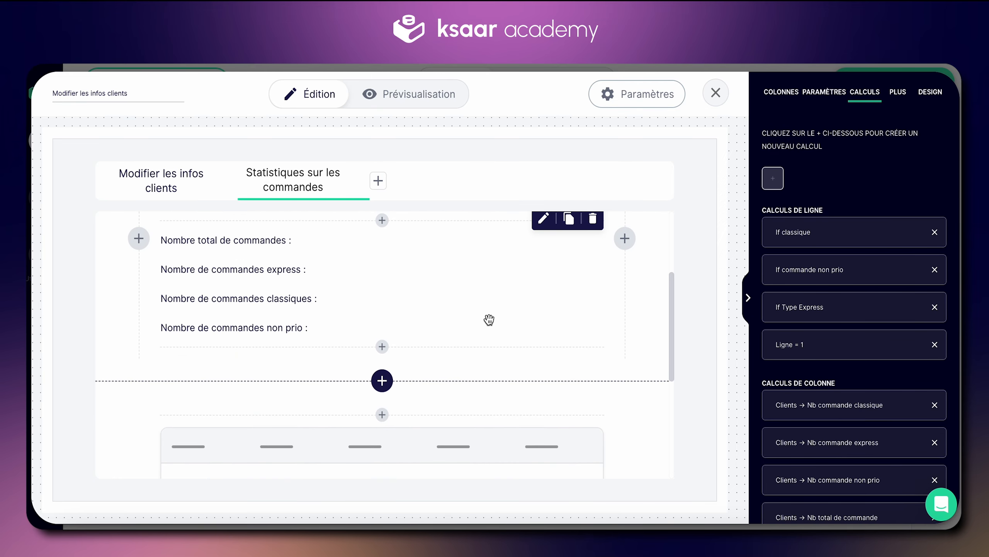
click(336, 313)
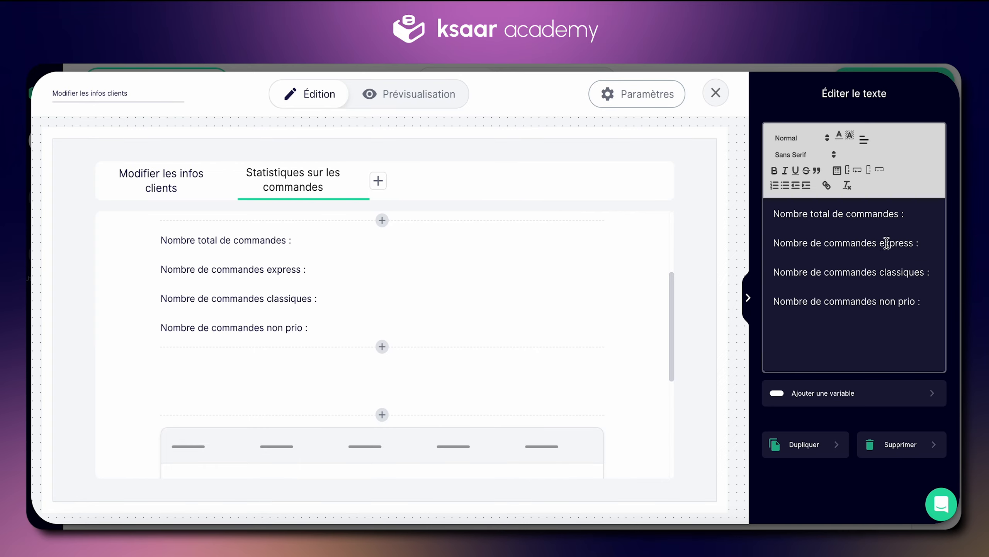
click(850, 392)
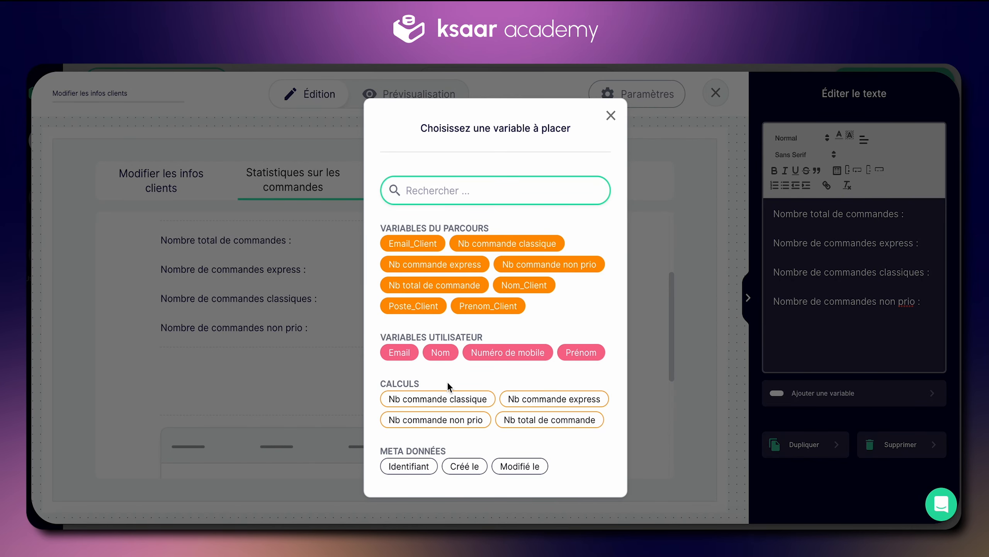
click(572, 420)
click(923, 258)
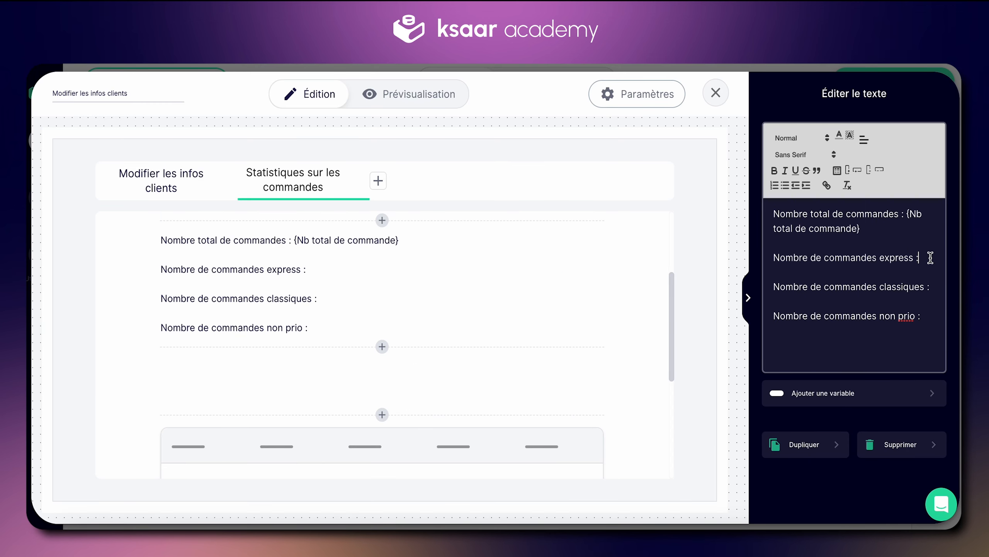
click(826, 389)
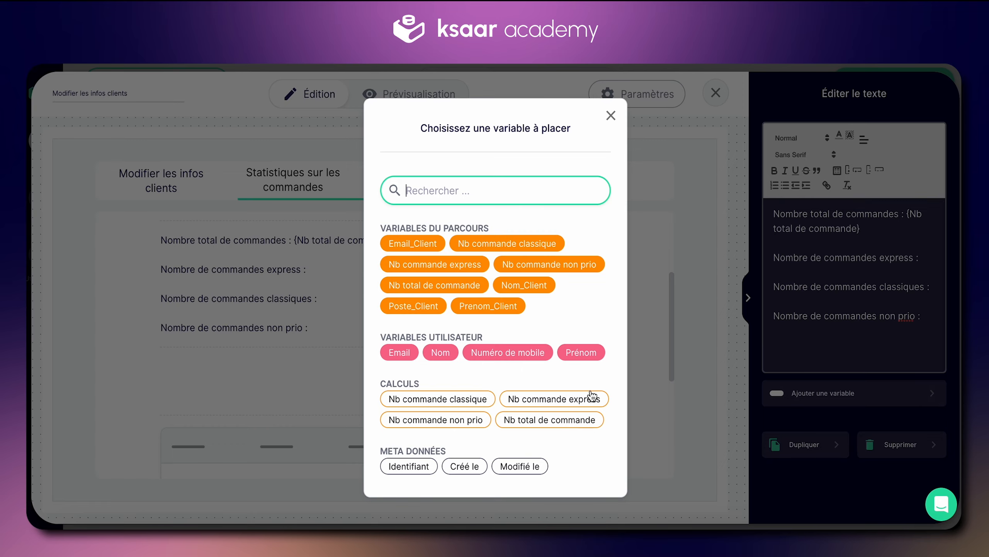
click(593, 396)
Step: Insert the {Nb commande classique} and {Nb commande non prio} variables beside the classic and non-priority order labels
click(932, 299)
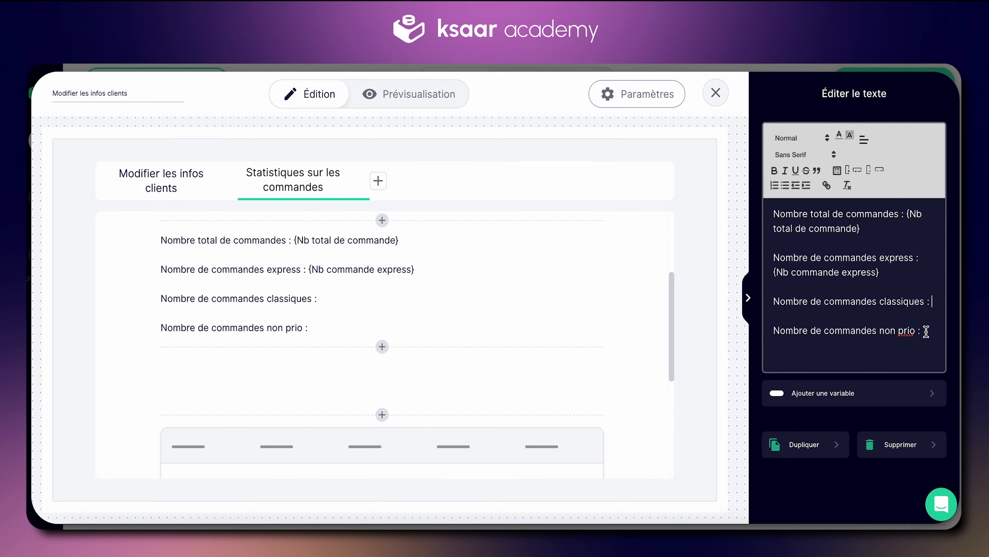
click(838, 393)
click(458, 396)
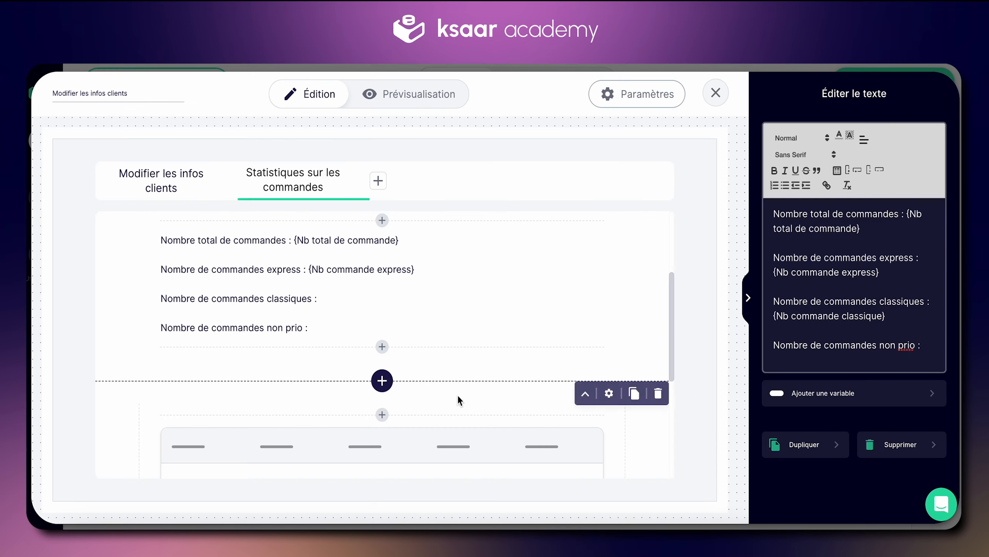
click(929, 344)
click(861, 393)
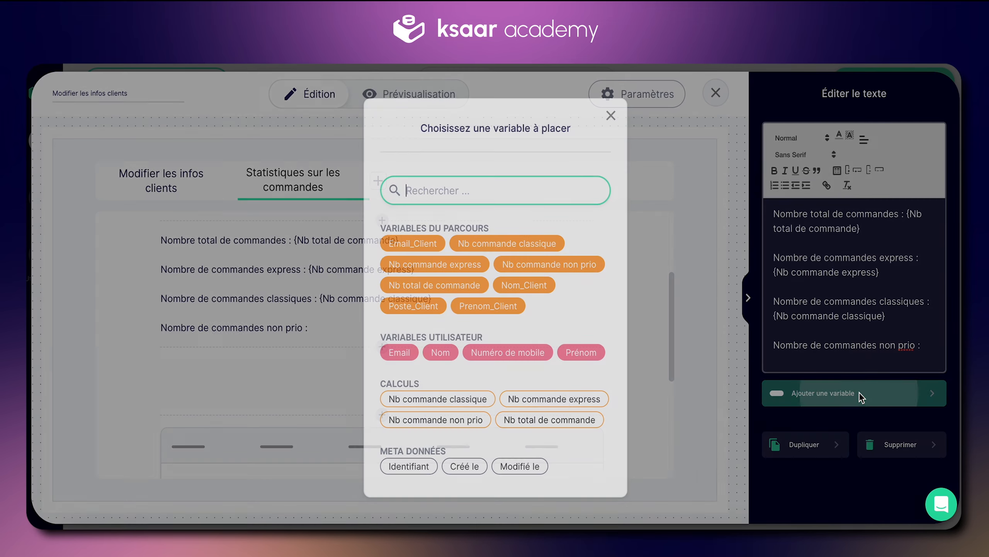
click(478, 419)
scroll(543, 390, down, 3)
Step: Delete the matrix placed below the statistics text on the Statistiques sur les commandes page
click(541, 384)
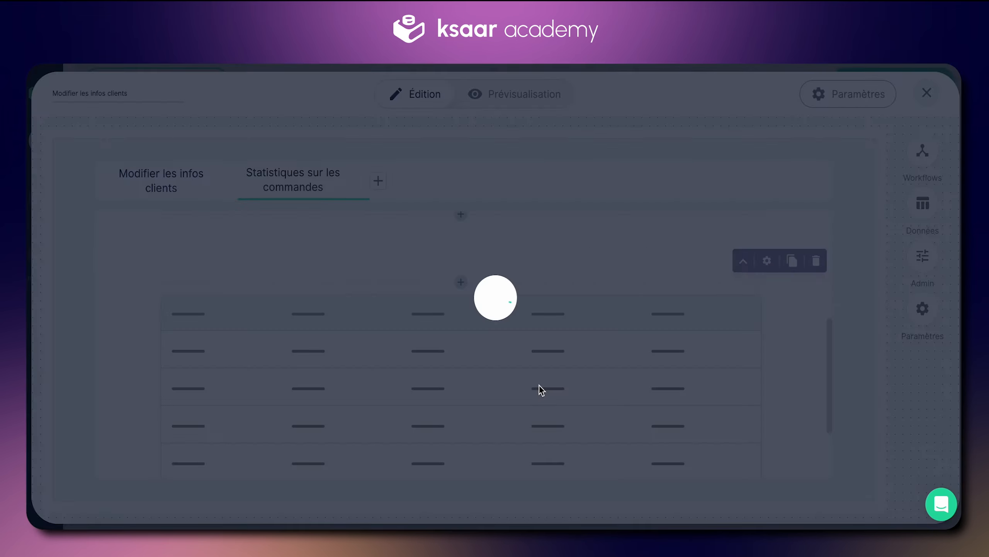
scroll(408, 359, up, 2)
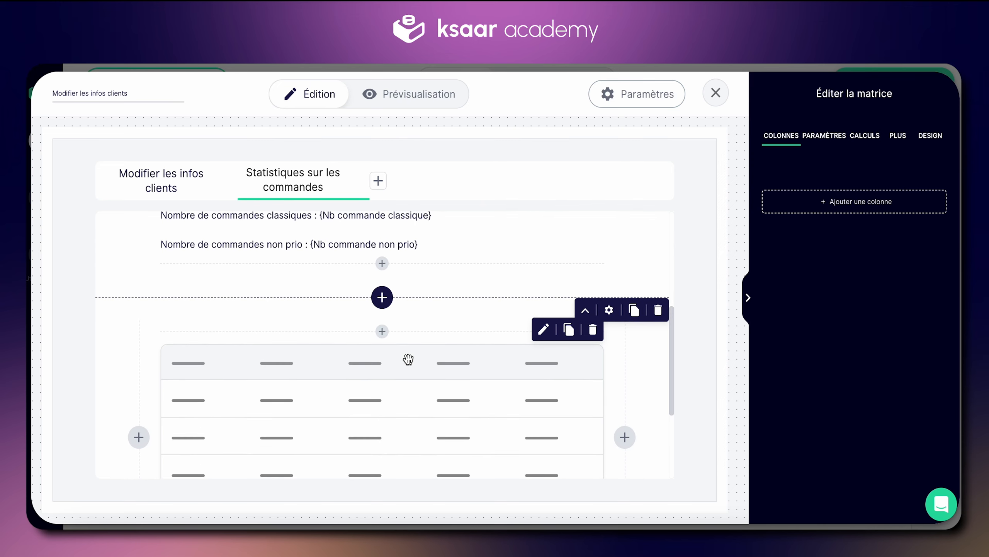
click(593, 330)
scroll(506, 344, up, 4)
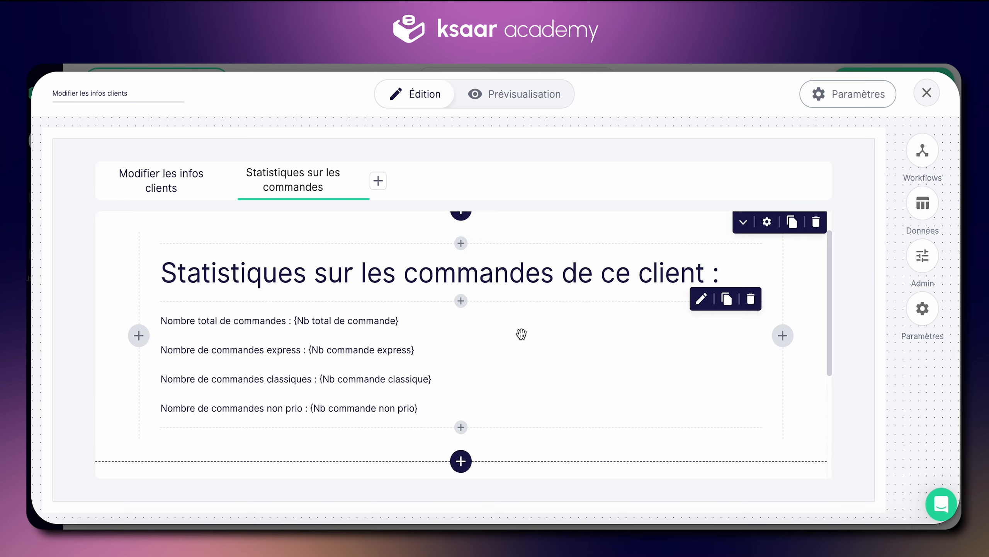
Step: Add an empty space between the page title and the statistics text, and close the element list
click(460, 332)
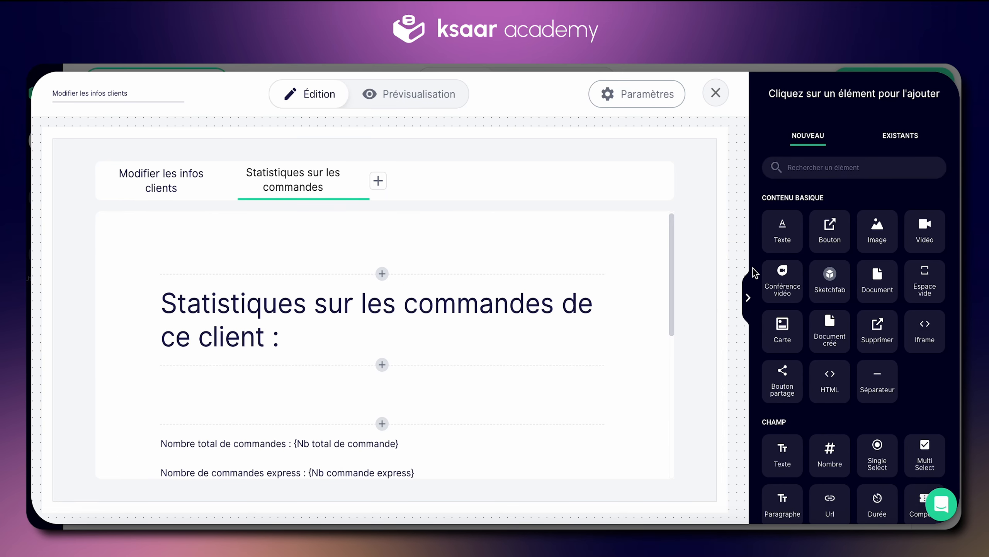
click(749, 297)
scroll(738, 345, down, 1)
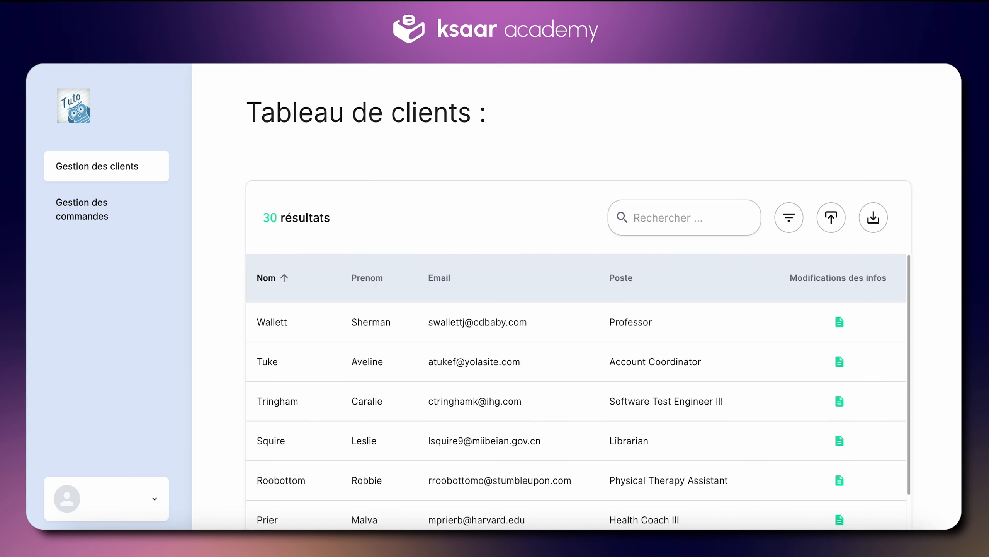
Step: In the published app, start a new order under Gestion des commandes and name it "Commande n°1"
scroll(353, 239, down, 1)
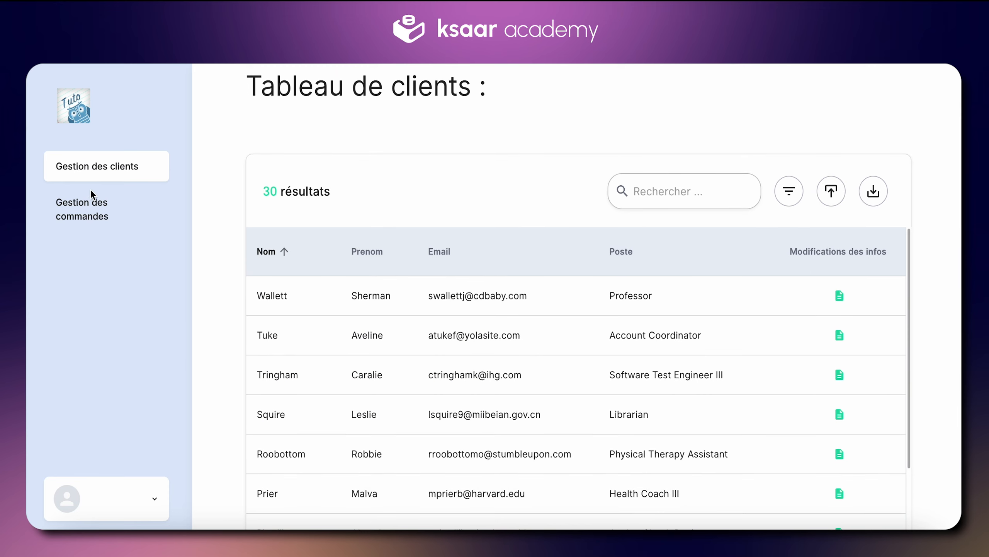
click(94, 207)
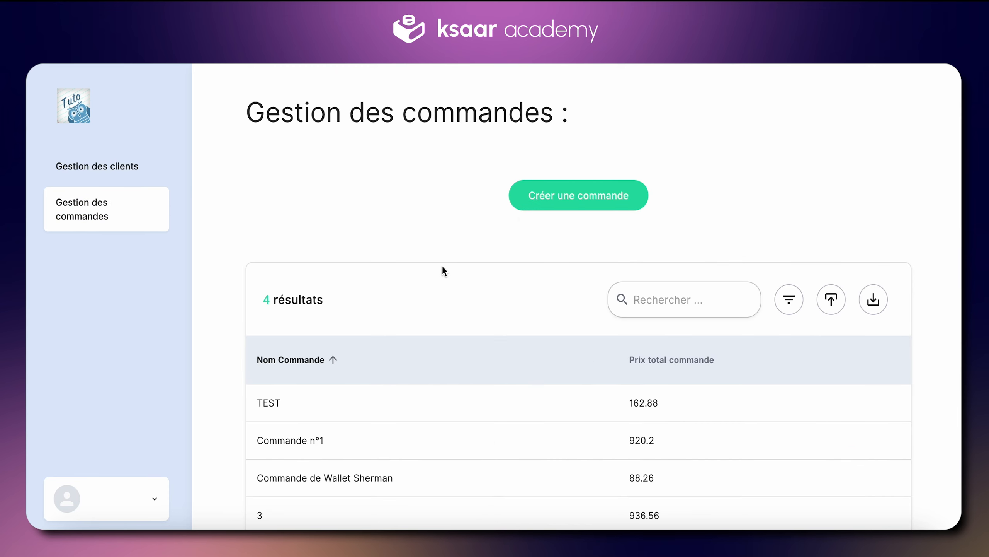
scroll(448, 265, down, 1)
click(570, 178)
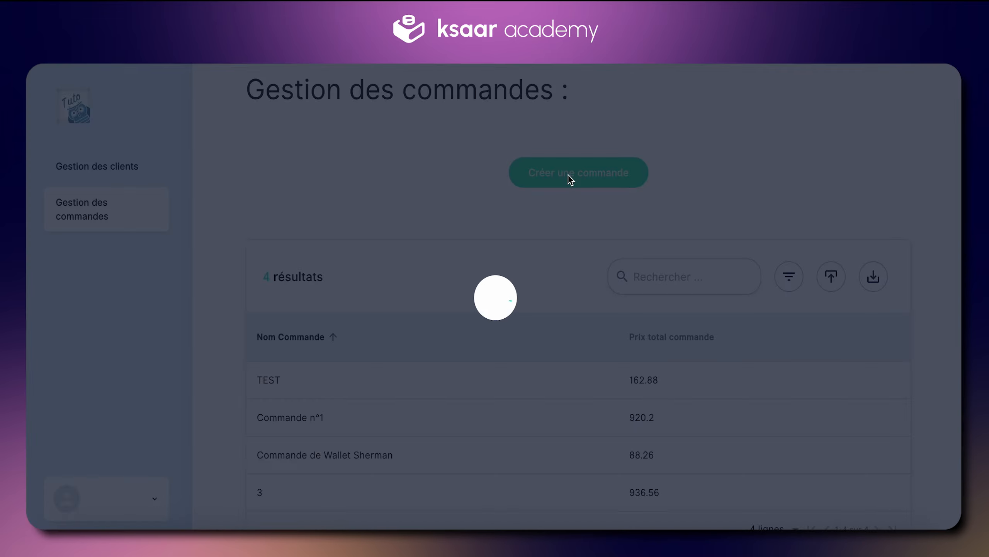
click(315, 204)
text(Comm)
key(BackSpace)
text(ande n°1)
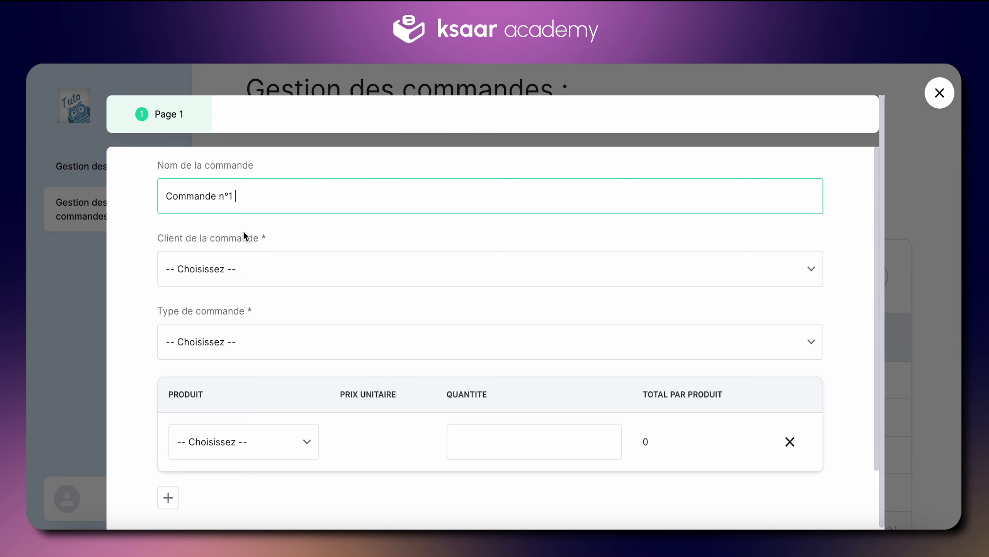
Step: Select the order's client and append the client's last name to the order name
click(221, 283)
click(225, 406)
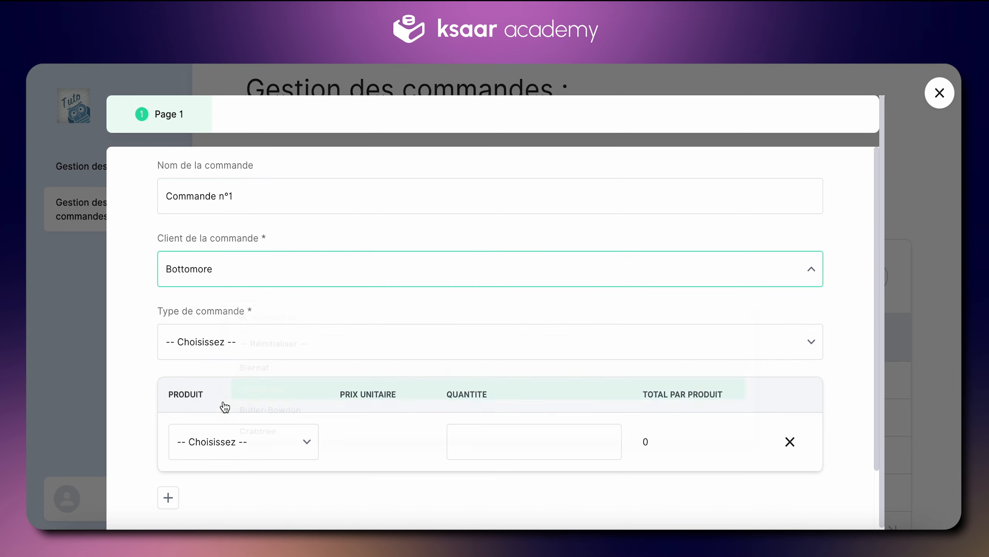
scroll(301, 280, down, 1)
click(260, 154)
text(Botoo)
key(BackSpace)
text(tomore)
Step: Set the order type to Commande express and fill the first product line with Bagel - Sesame Seed Presliced, quantity 2
scroll(267, 218, down, 1)
click(260, 265)
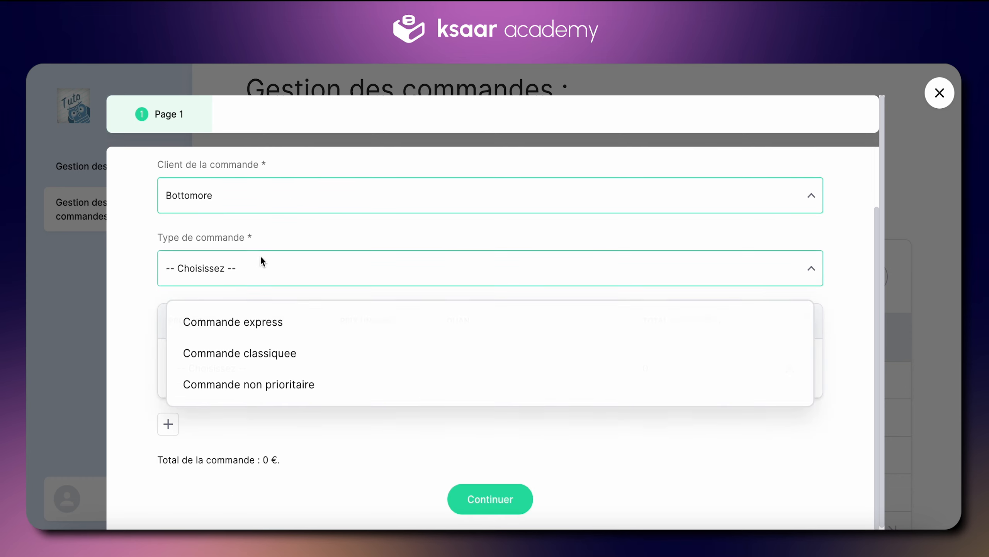
click(267, 318)
scroll(300, 327, down, 1)
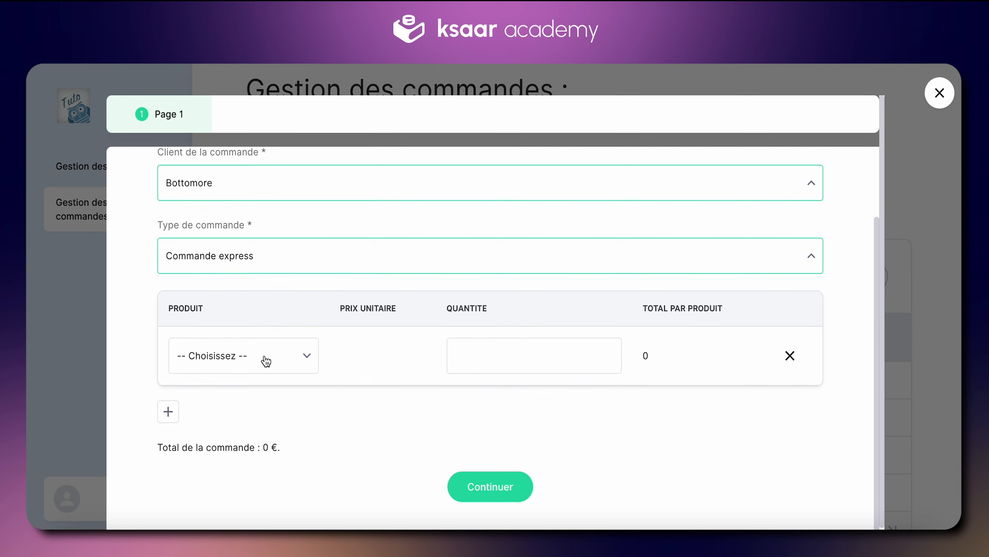
click(267, 364)
click(250, 424)
click(547, 351)
text(2)
click(460, 419)
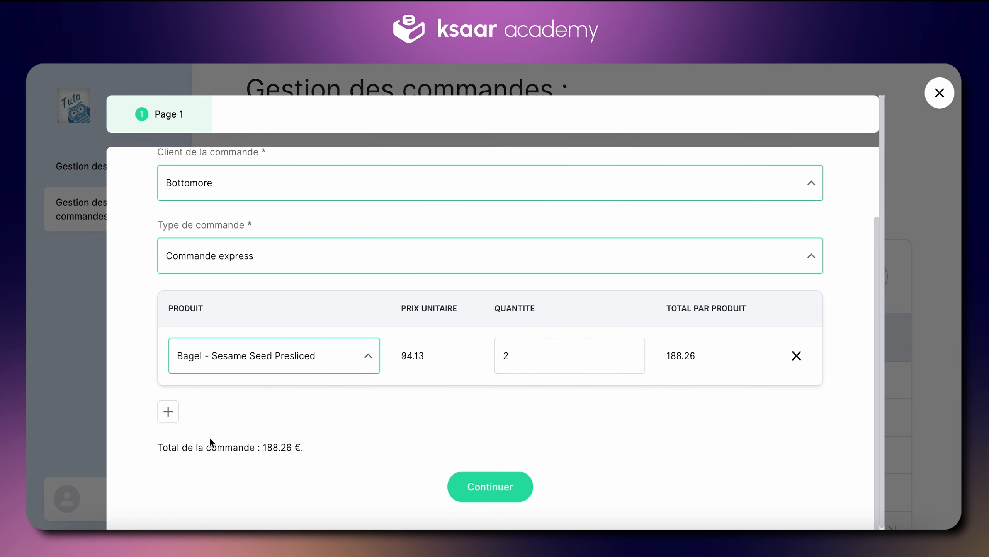
Step: Add a second product line for Fib N9 - Prague Powder with quantity 3, and submit the order
click(168, 411)
scroll(230, 436, down, 2)
click(245, 364)
scroll(255, 448, down, 3)
click(253, 485)
click(546, 357)
text(3)
click(549, 411)
scroll(549, 417, down, 1)
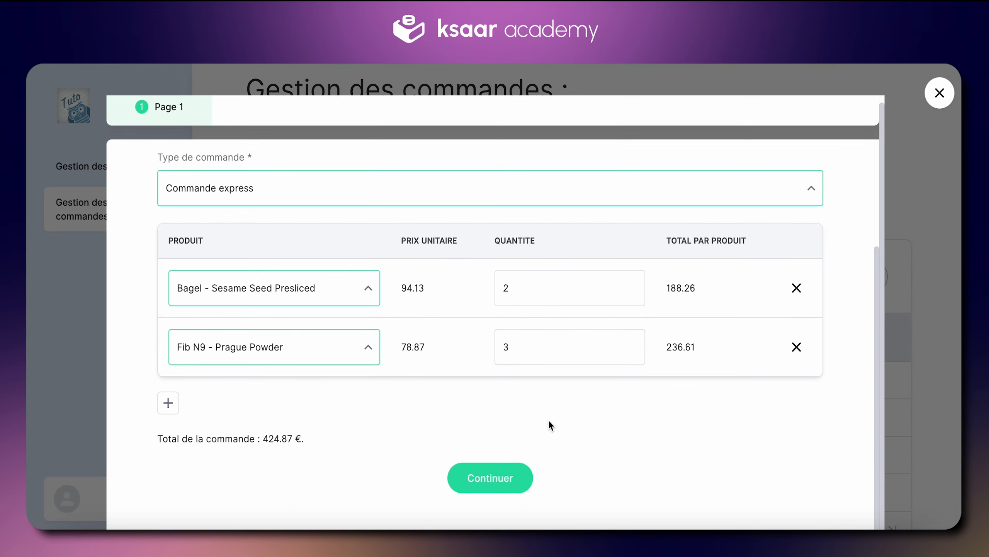
scroll(514, 391, up, 3)
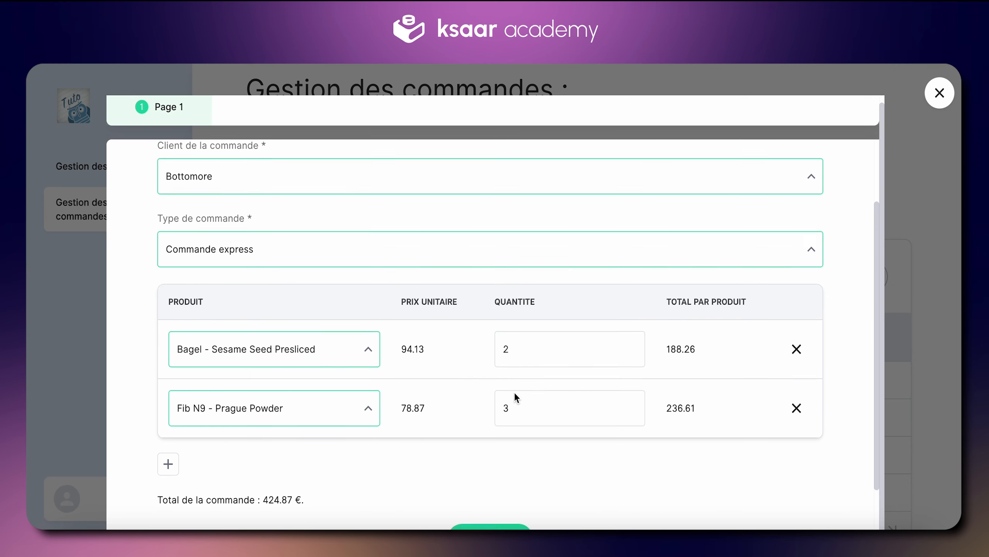
scroll(514, 391, down, 2)
click(492, 492)
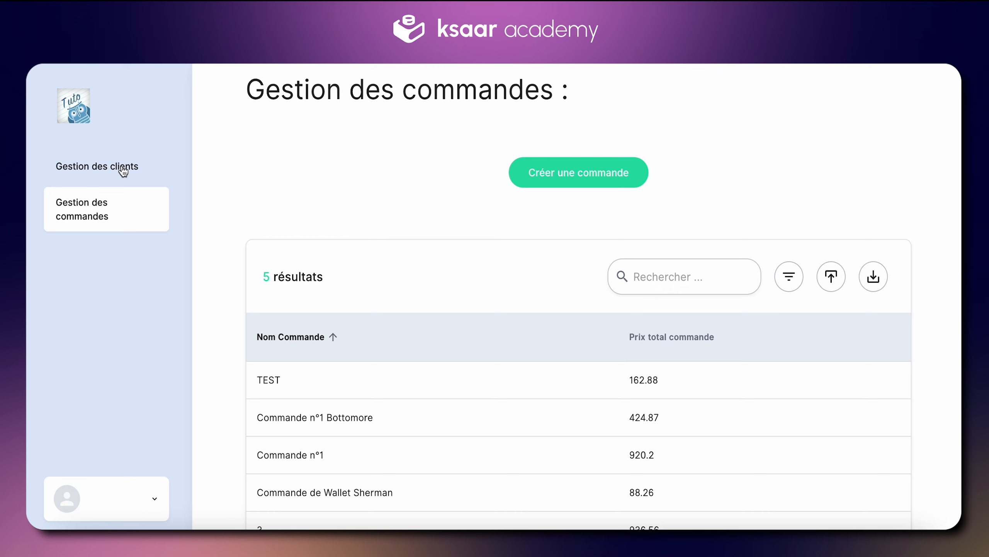
Step: Search the client table for "bot" and view the order statistics of the Web Developer III client
click(121, 169)
click(648, 228)
text(bot)
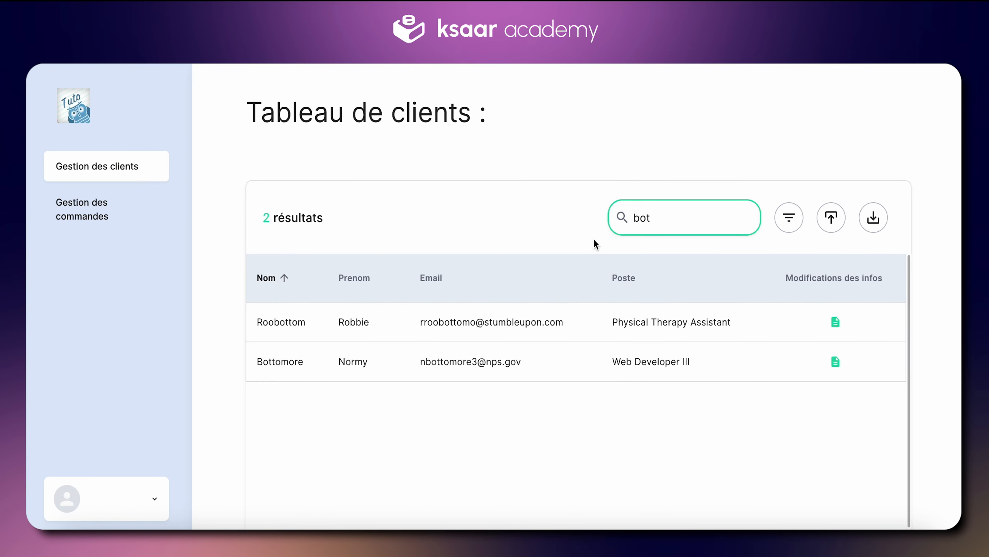
click(836, 361)
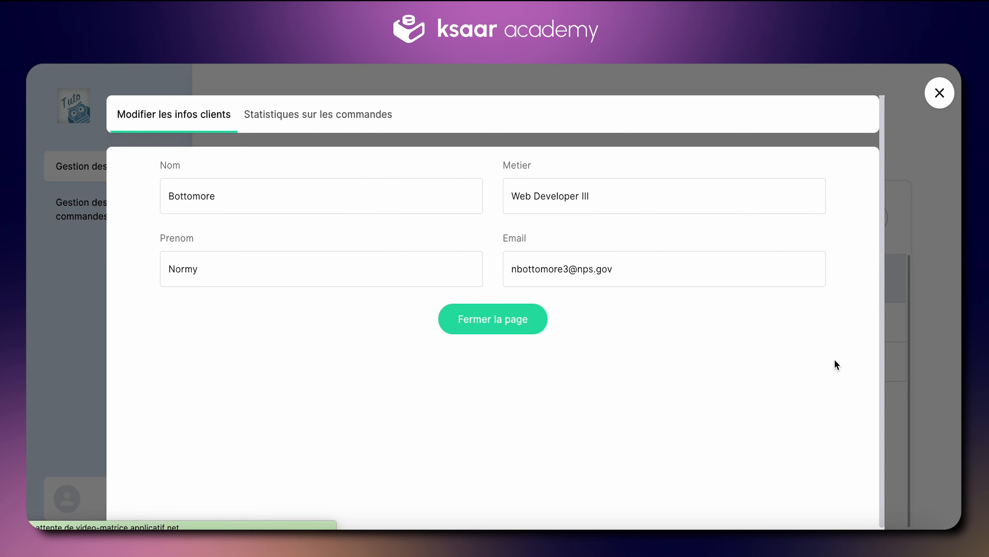
click(327, 115)
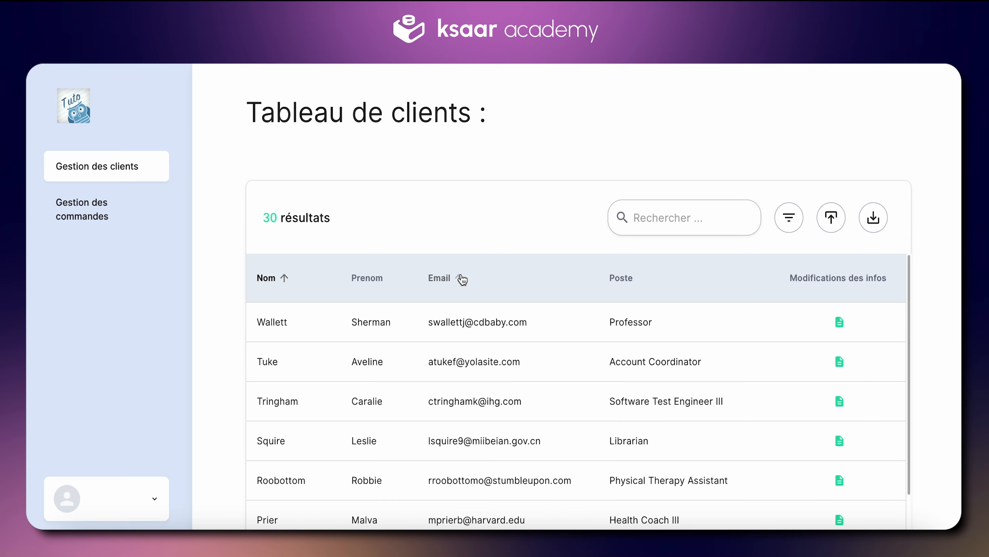
scroll(462, 278, down, 1)
scroll(462, 279, up, 1)
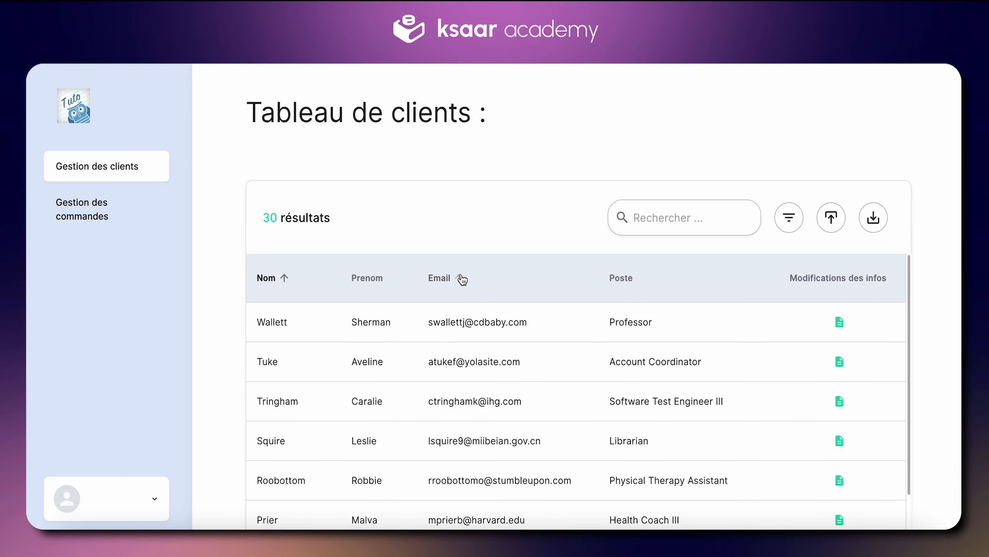